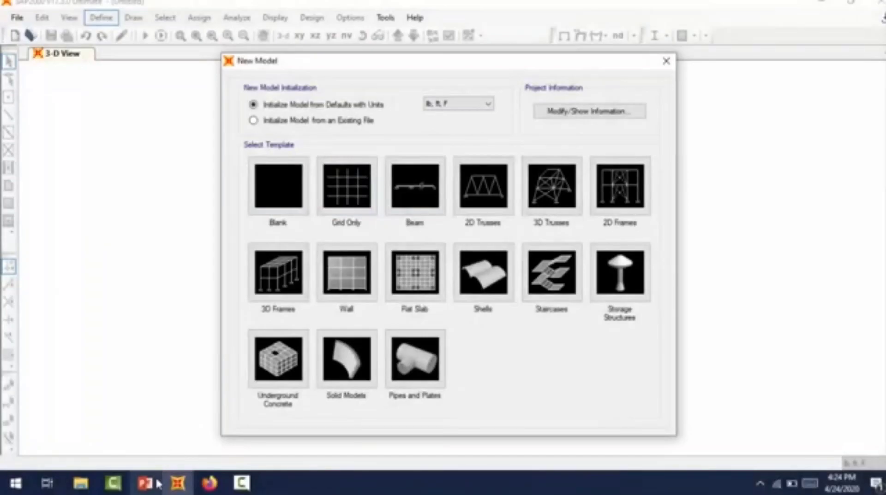
Consult the bridge problem slide in PowerPoint, then return to SAP2000 and start a 2D Trusses model in lb, ft, F units.
left_click(85, 351)
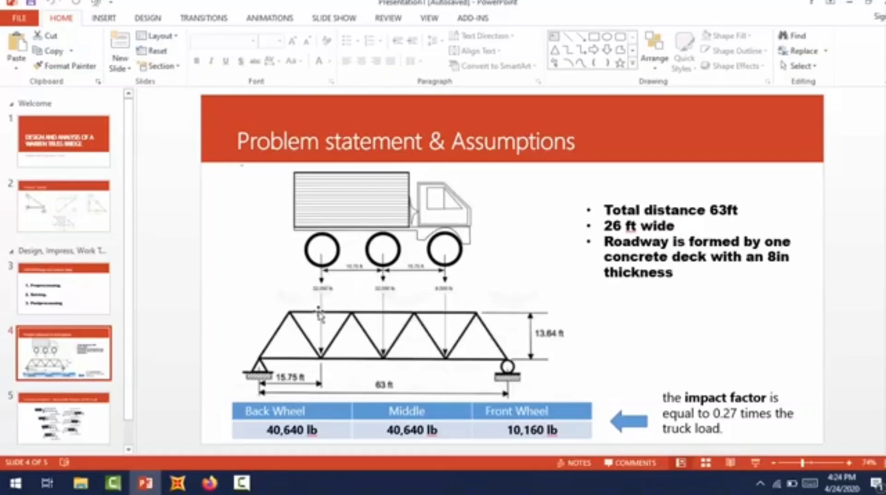
left_click(177, 483)
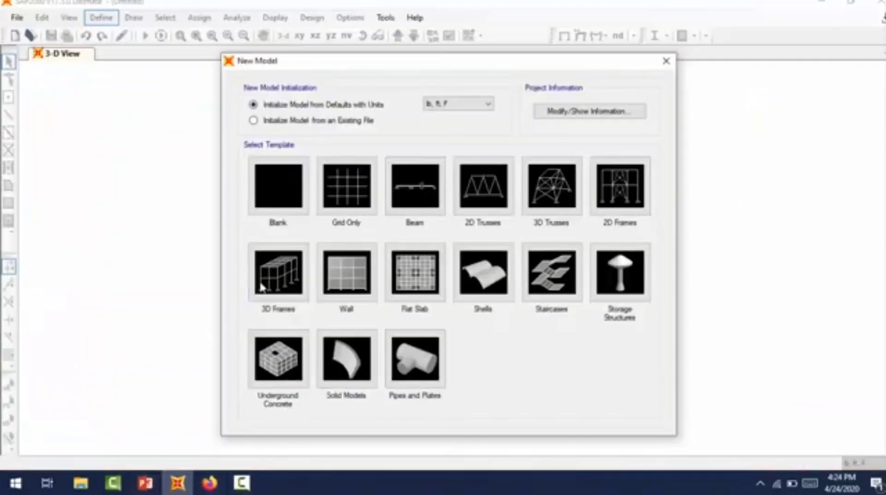
left_click(441, 104)
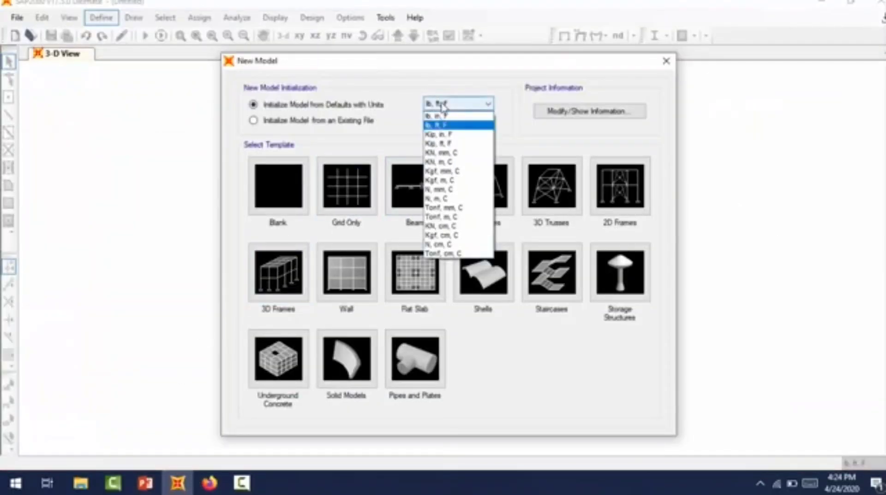
left_click(460, 127)
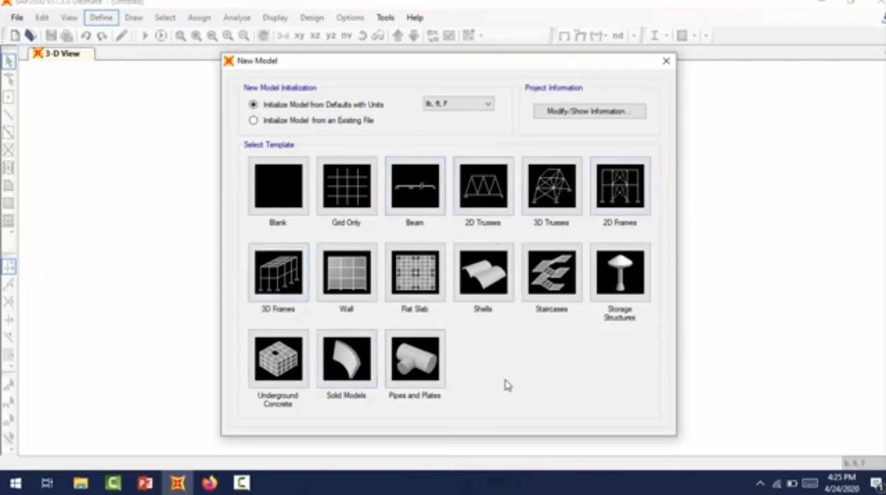
left_click(484, 202)
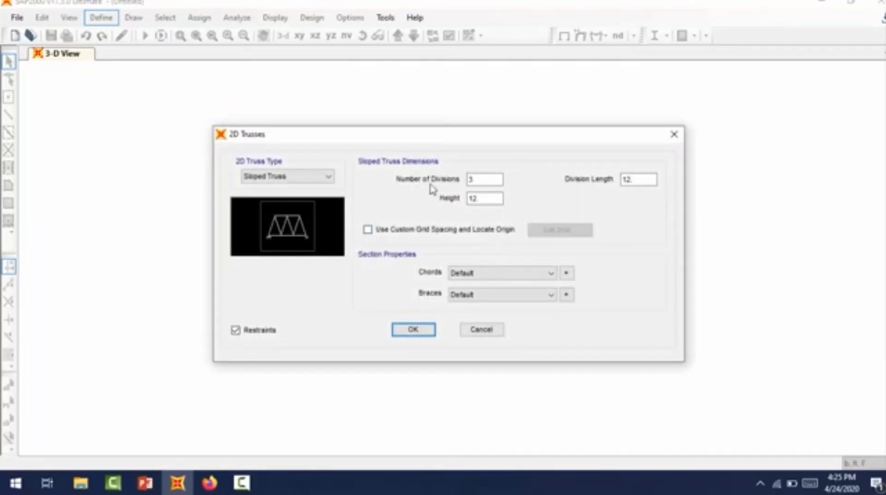
Set the sloped truss's number of divisions to 4, checking the truss drawing on the PowerPoint slide.
left_click(470, 181)
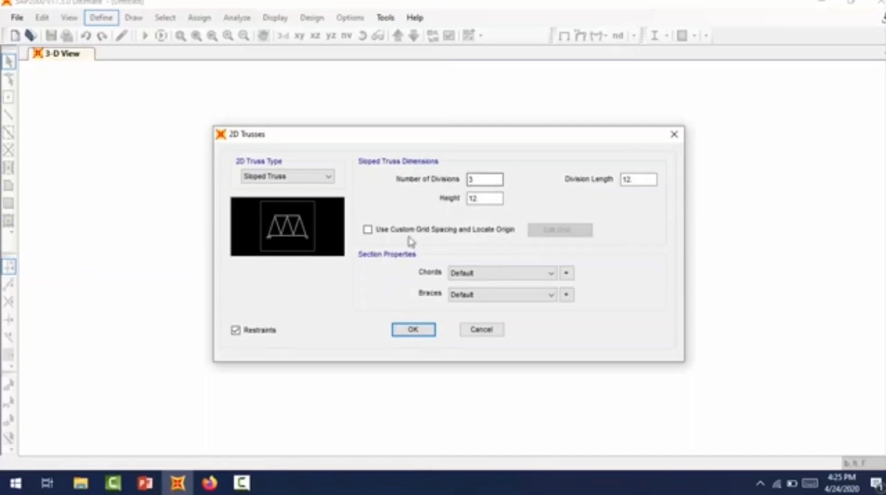
left_click(183, 484)
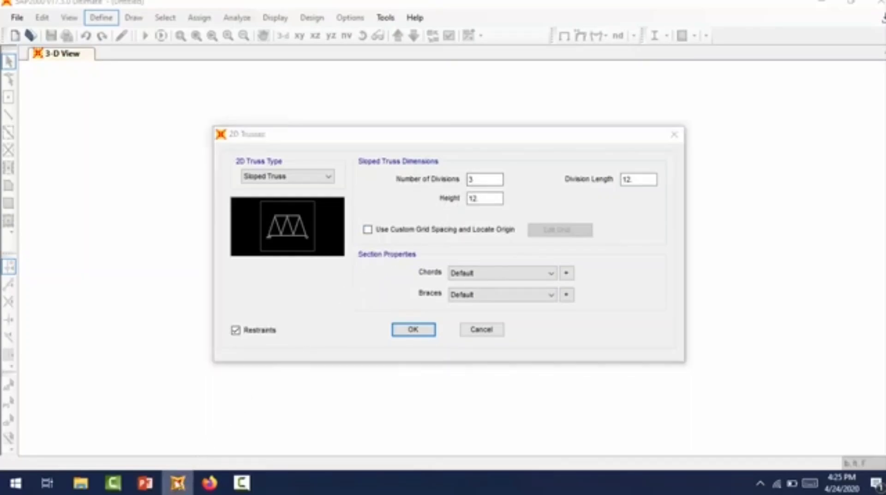
left_click(145, 483)
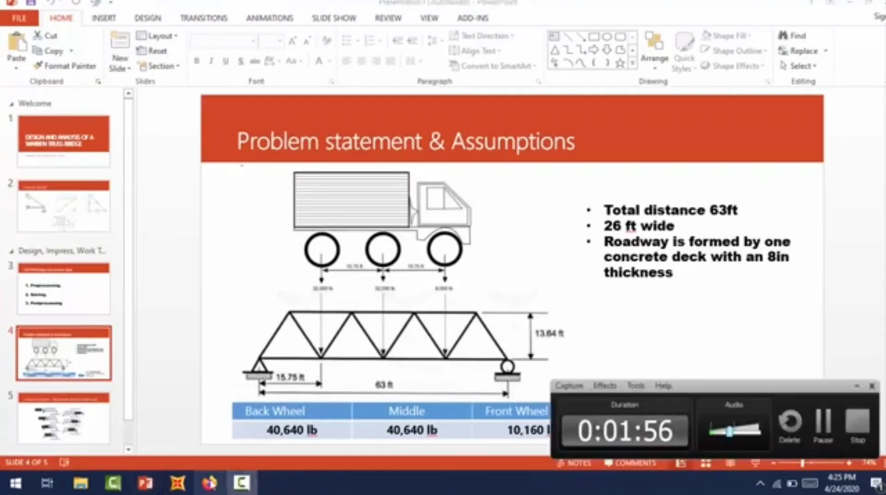
left_click(178, 483)
double_click(480, 179)
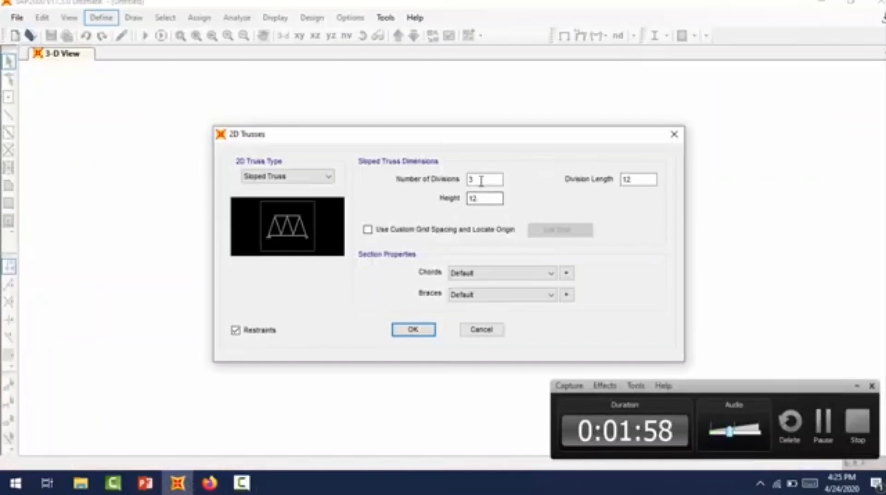
type("4")
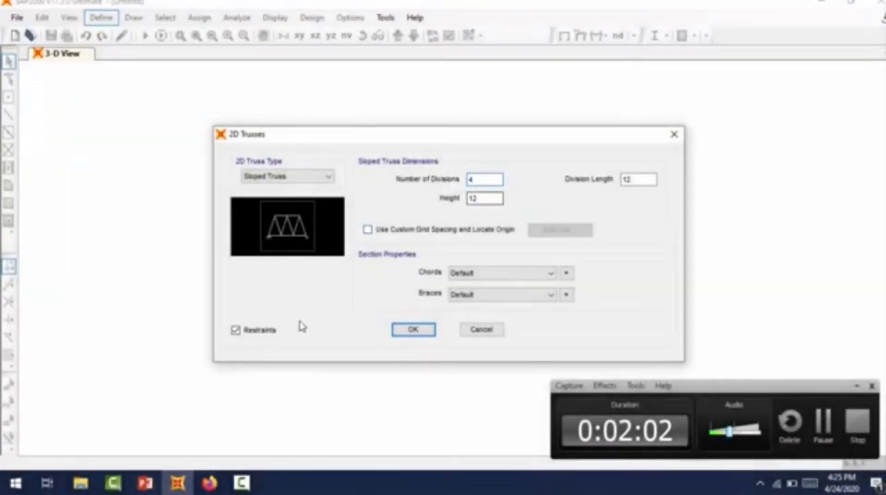
Set the truss height to 13.64 ft and division length to 15.75 ft from the PowerPoint slide, and create the truss.
left_click(146, 483)
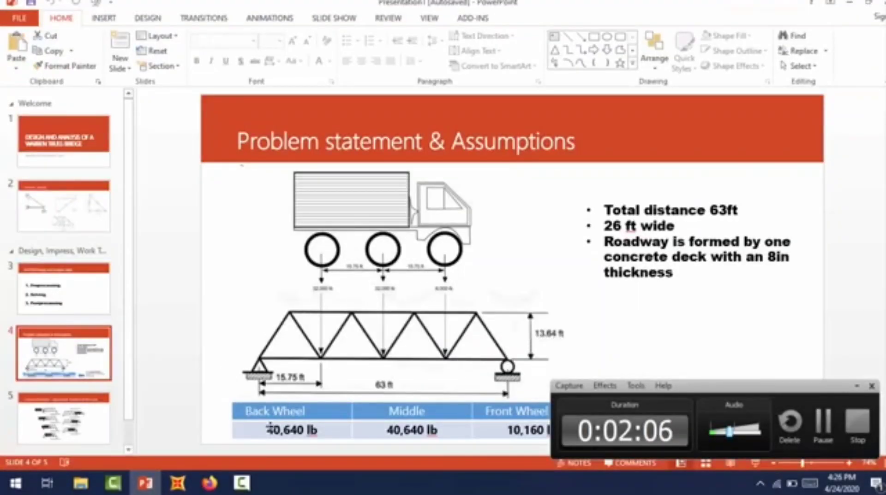
left_click(177, 483)
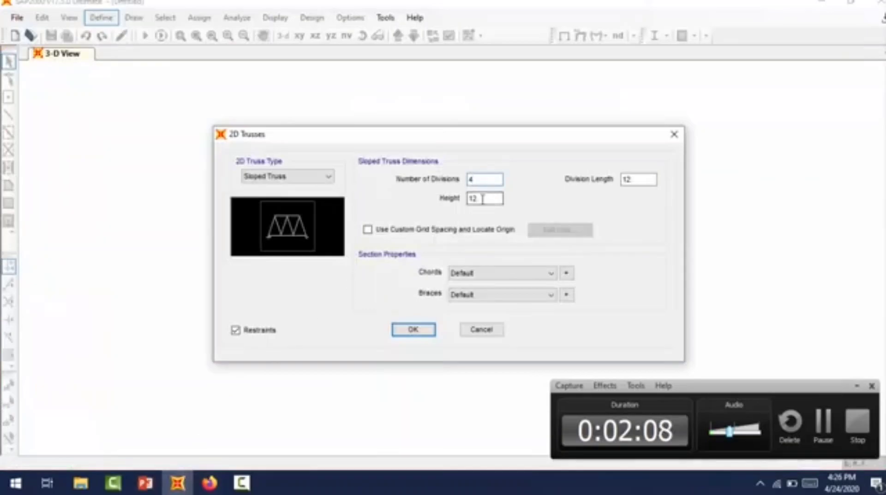
type("15.64")
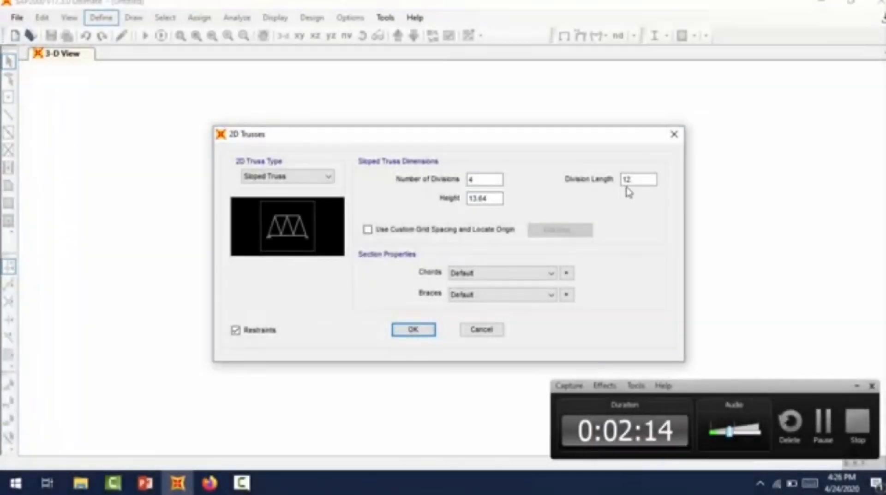
left_click(145, 483)
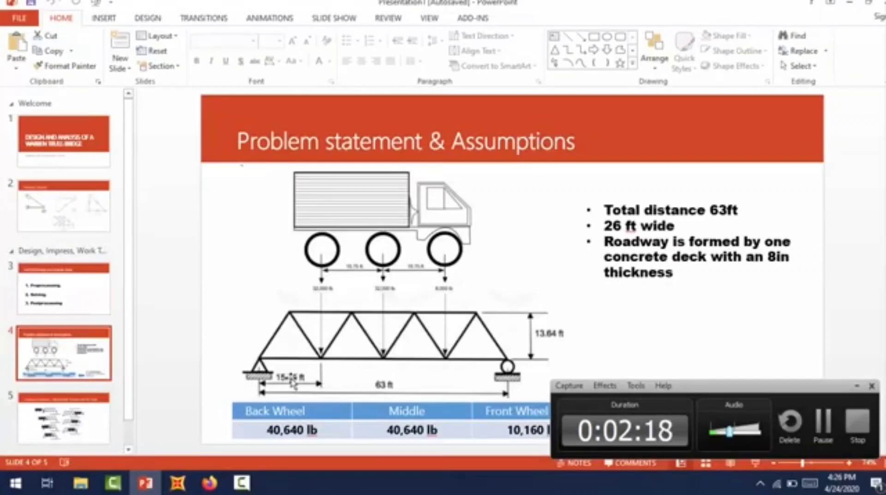
left_click(178, 484)
left_click_drag(648, 179, 589, 177)
type("15.75")
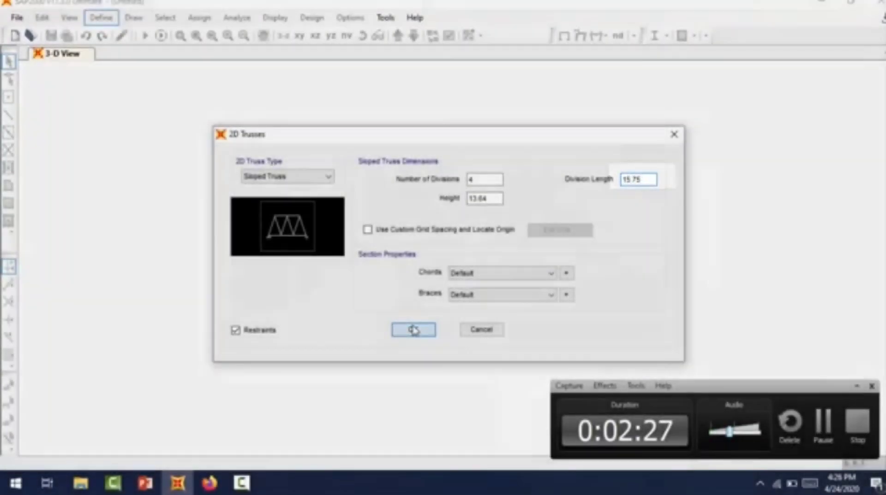
left_click(412, 329)
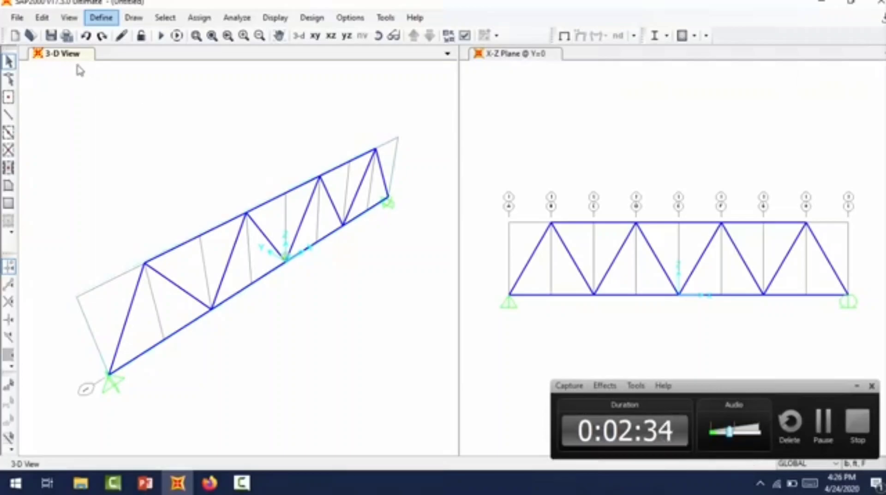
Examine the truss in the second view window in the YZ, XY and default 3-D views, returning to the XZ view.
left_click(576, 107)
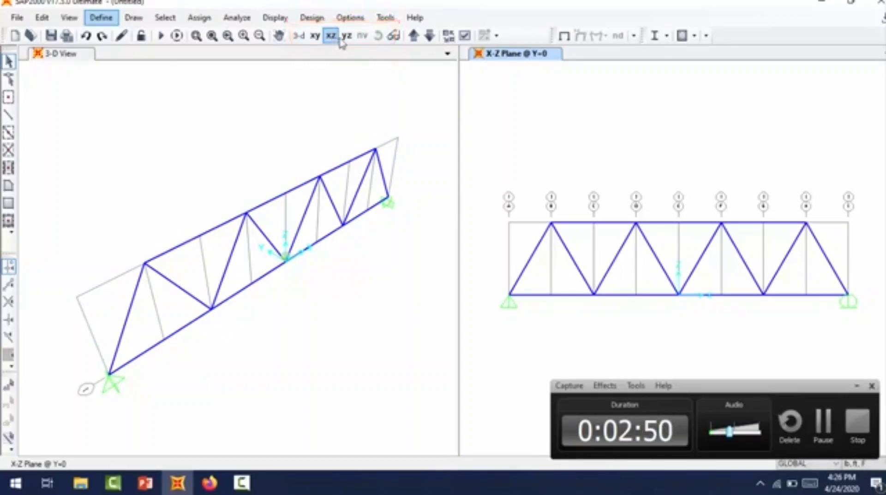
left_click(343, 39)
left_click(315, 37)
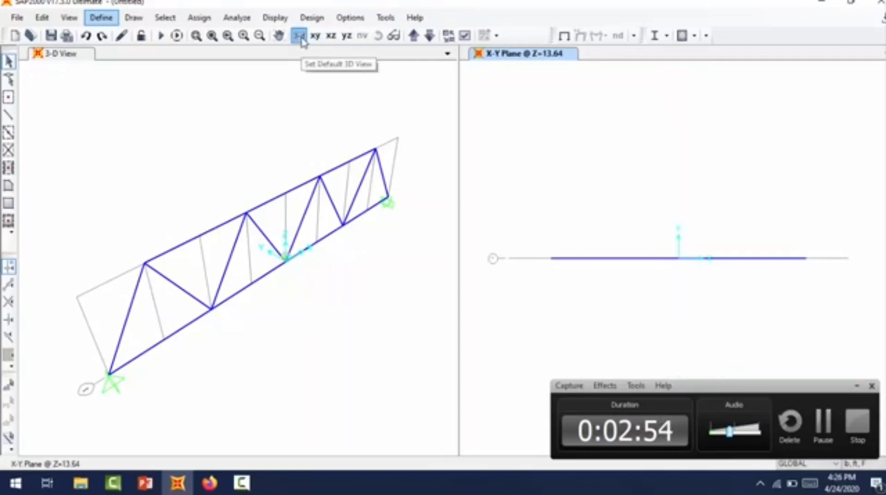
left_click(298, 36)
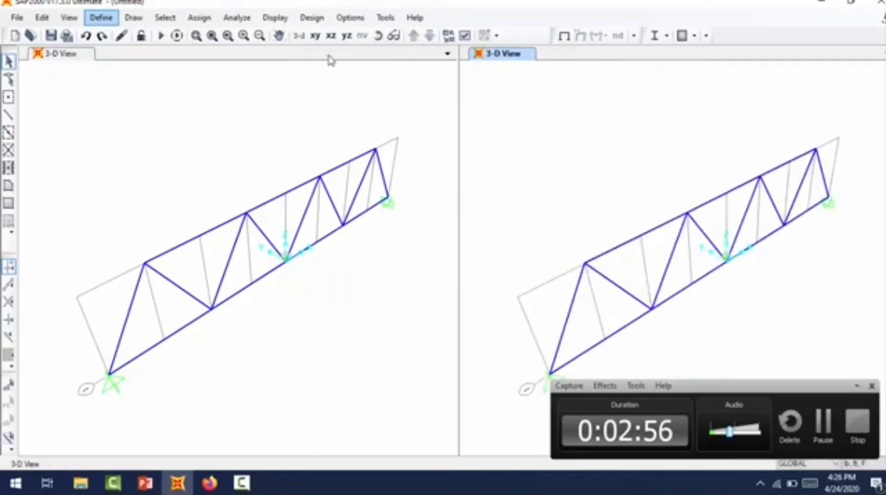
left_click(330, 36)
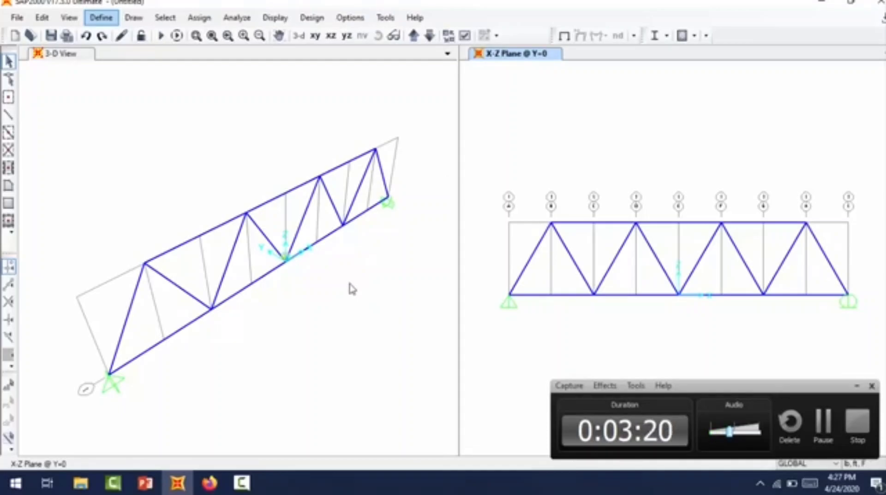
Replicate the entire truss once linearly with a dy increment of 26 ft, matching the bridge width on the PowerPoint slide.
key("ctrl+a")
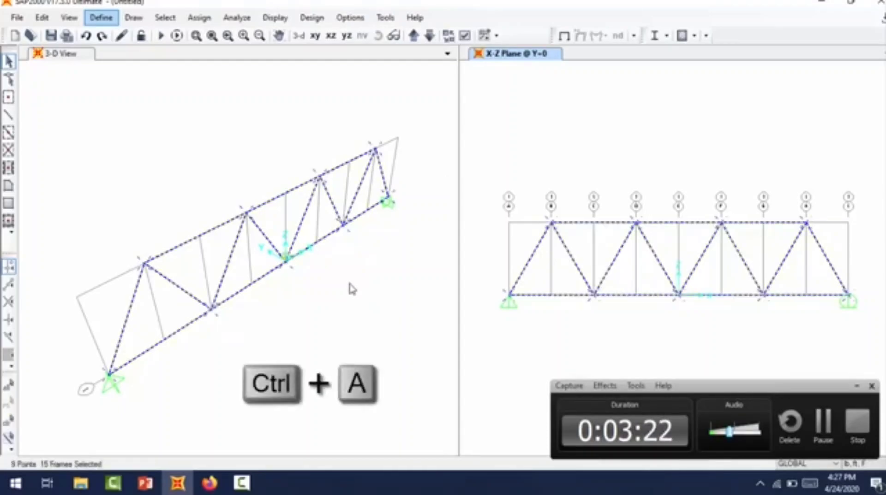
left_click(45, 19)
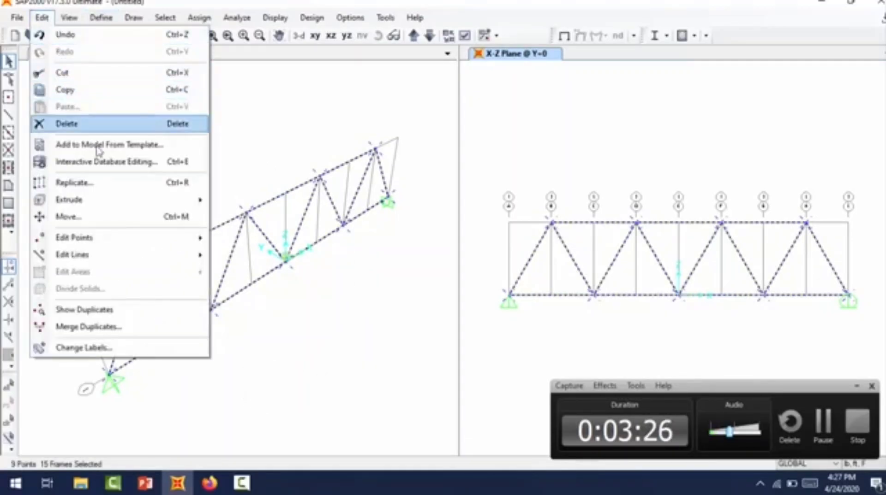
left_click(138, 190)
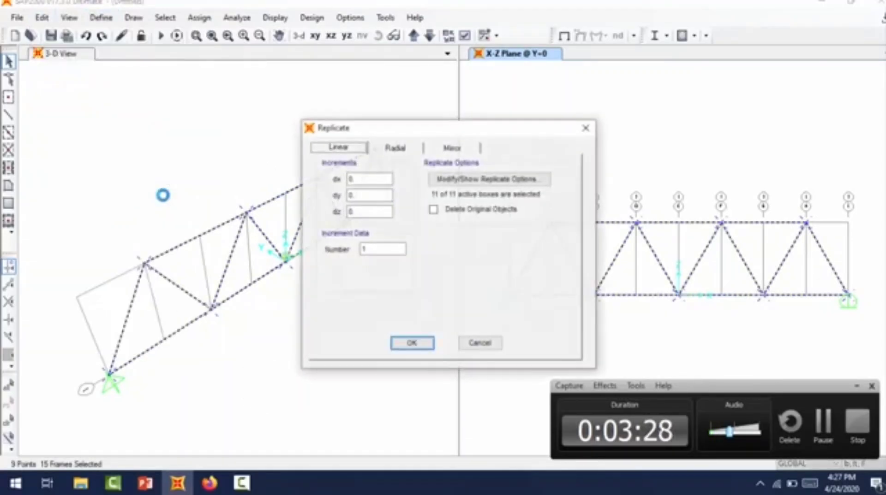
left_click_drag(326, 134, 498, 124)
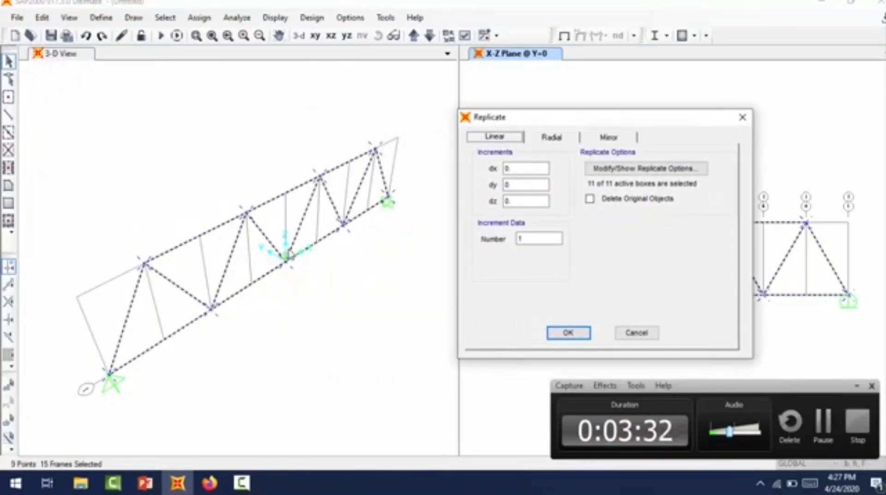
left_click(513, 183)
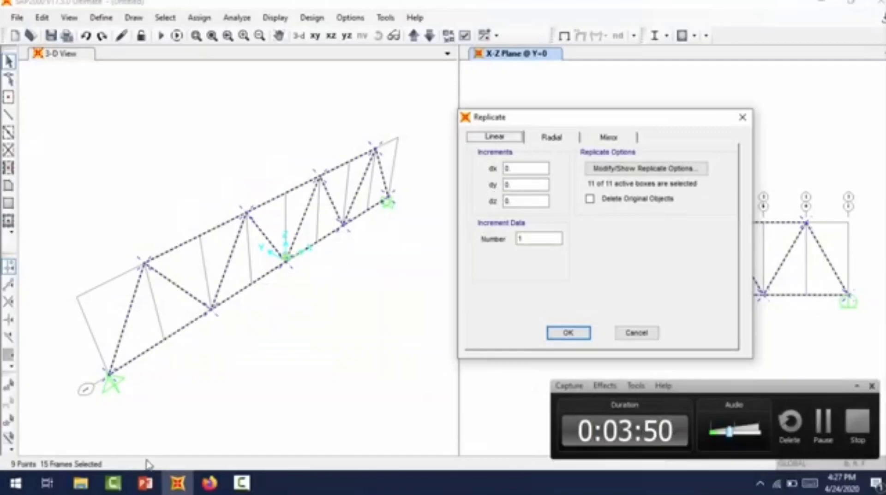
left_click(145, 483)
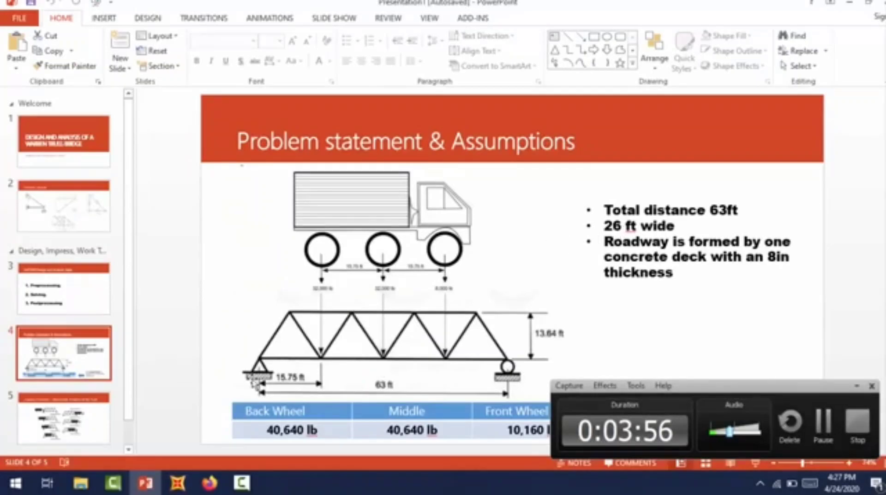
left_click(178, 483)
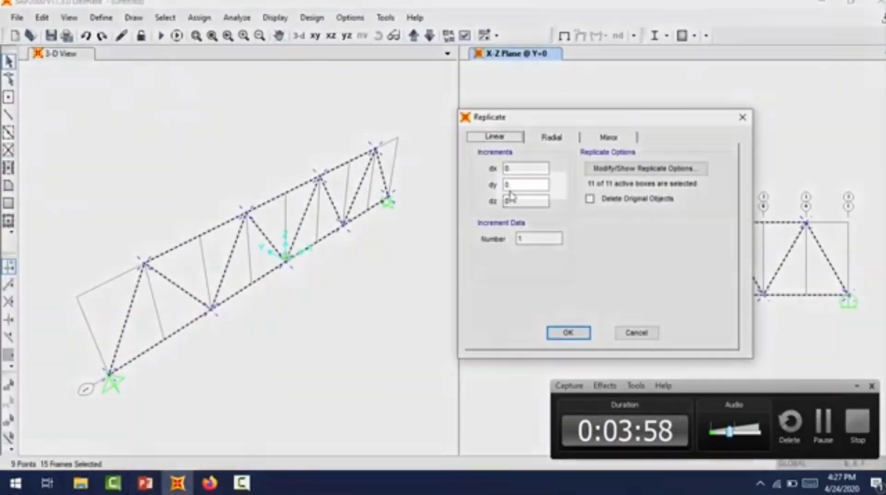
left_click_drag(512, 186, 424, 190)
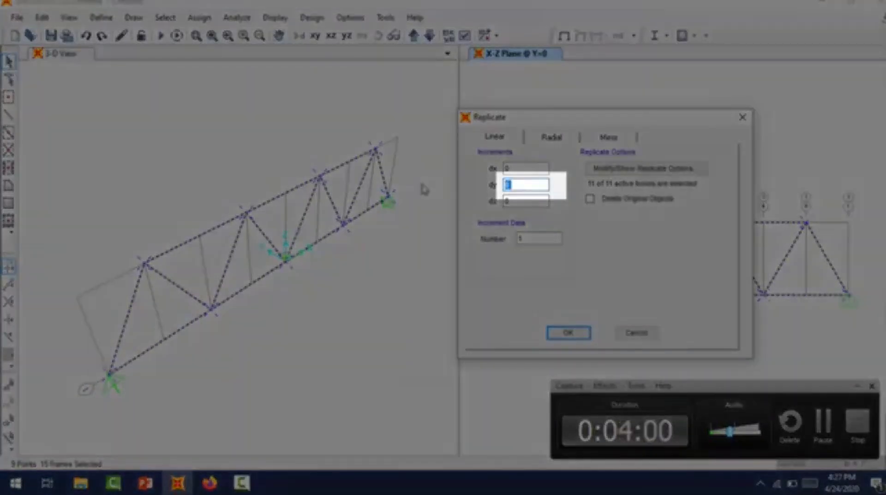
type("20")
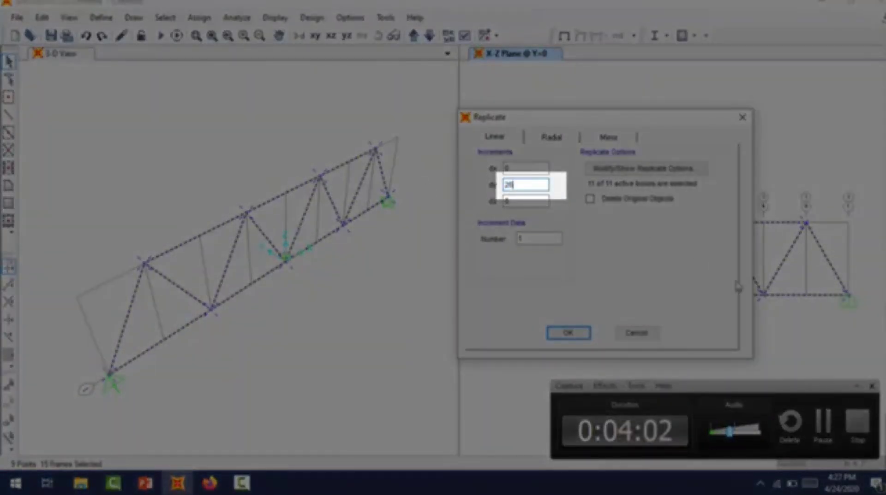
left_click_drag(749, 386, 612, 385)
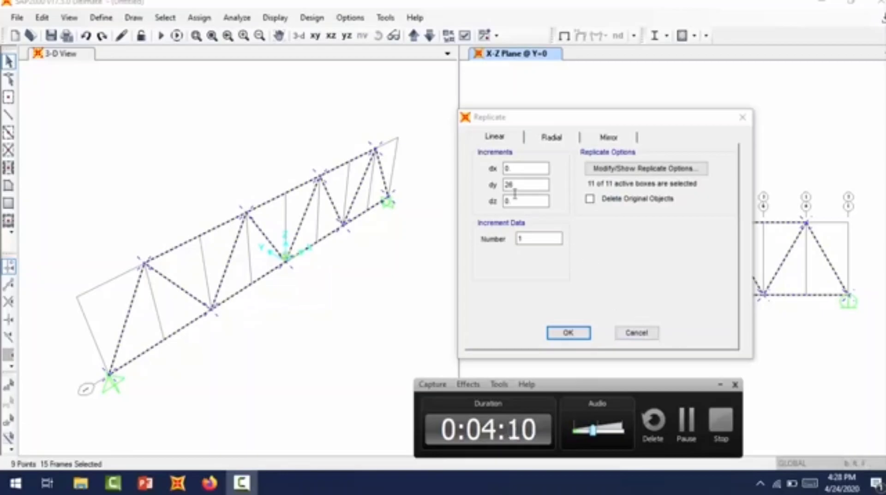
left_click(586, 339)
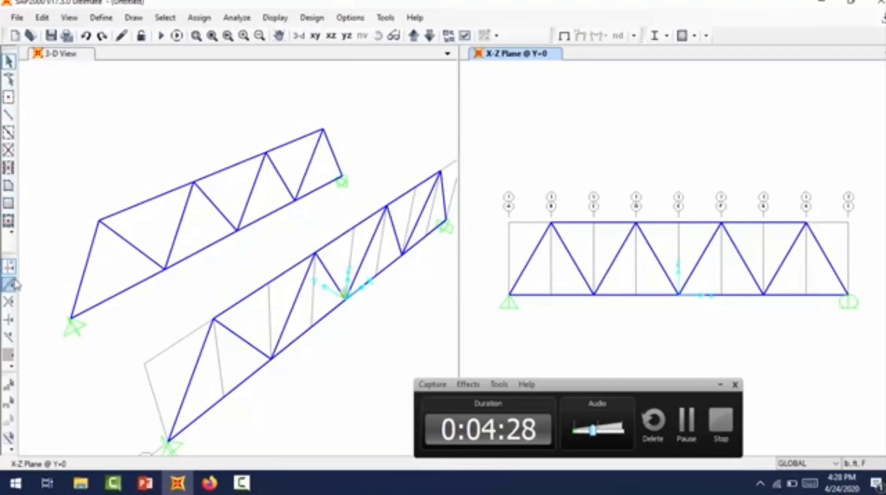
Draw four straight FSEC1 frame beams in the 3-D view, connecting each pair of opposite top-chord joints of the two trusses.
left_click(10, 115)
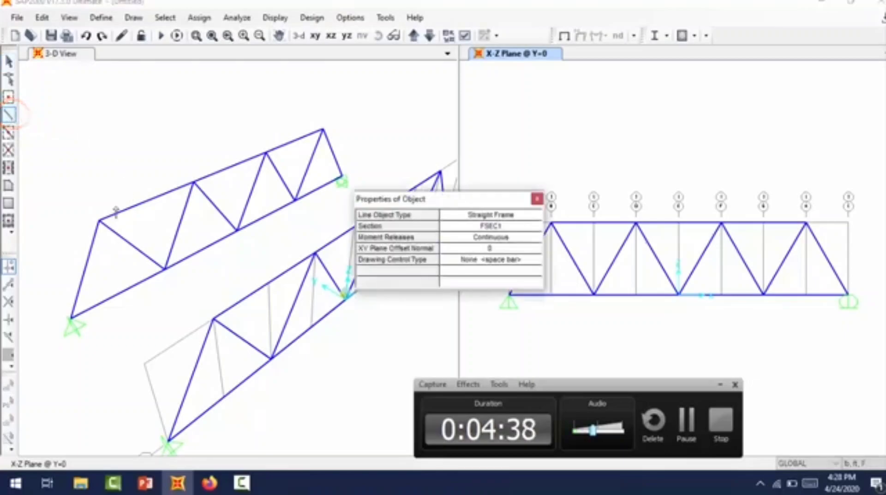
left_click_drag(457, 200, 744, 93)
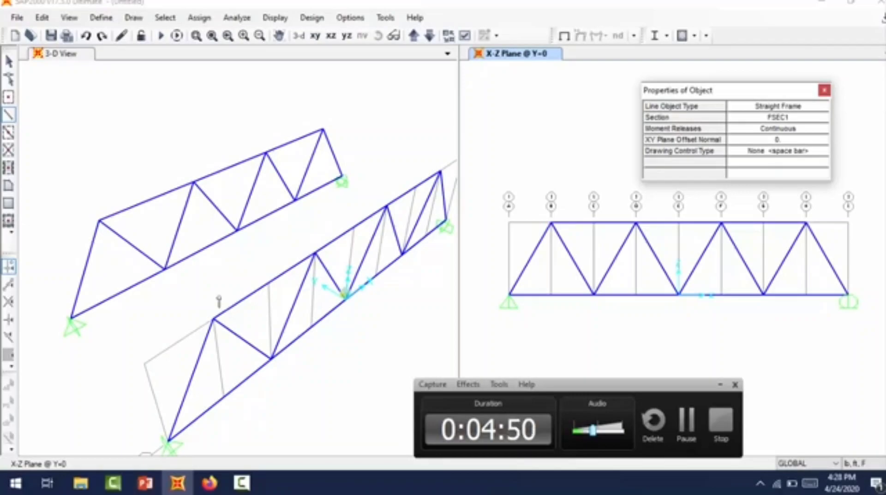
left_click(53, 56)
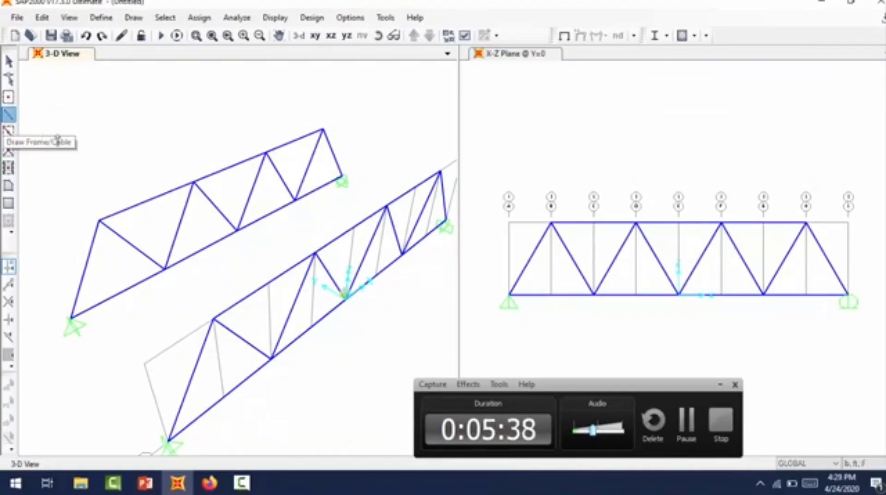
left_click(98, 220)
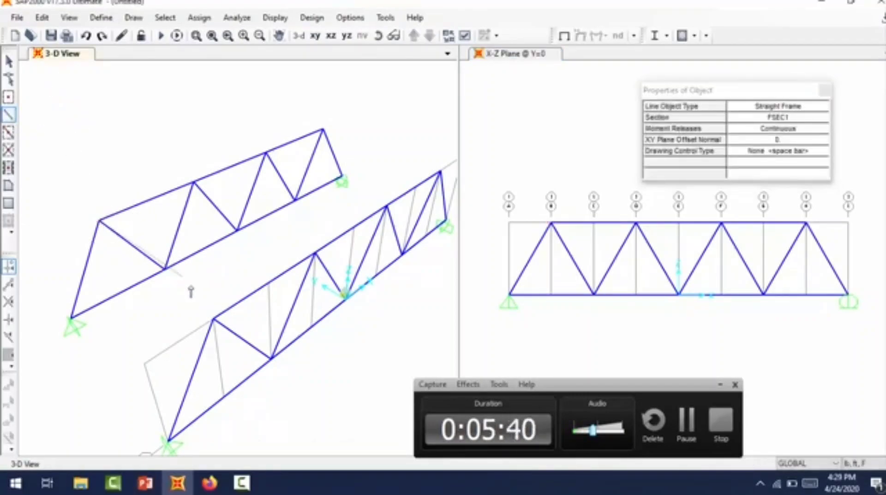
left_click(213, 319)
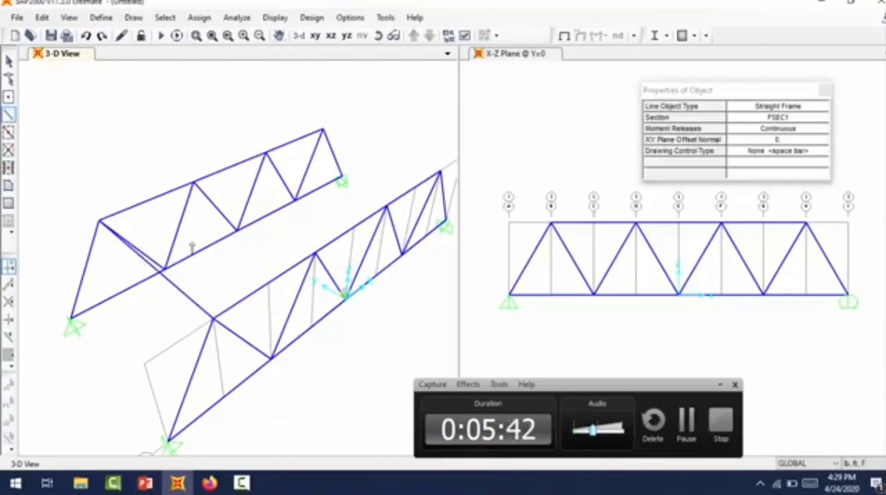
left_click(193, 183)
left_click(314, 252)
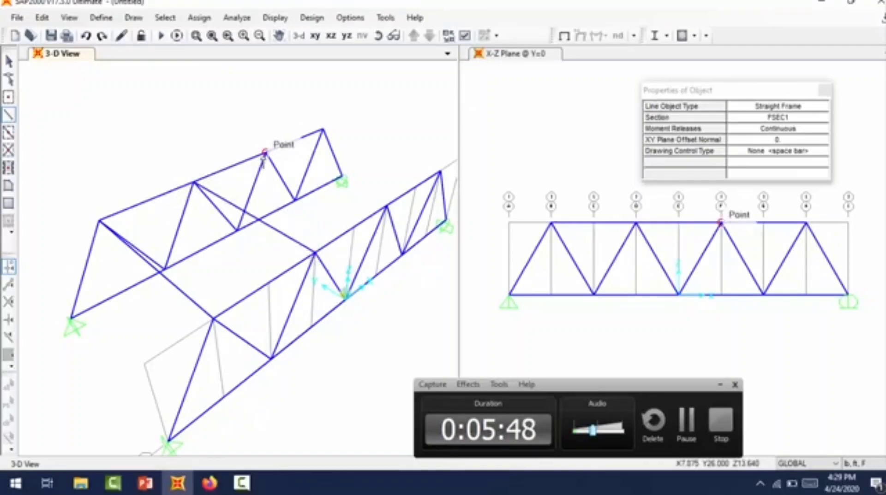
left_click(264, 152)
left_click(387, 206)
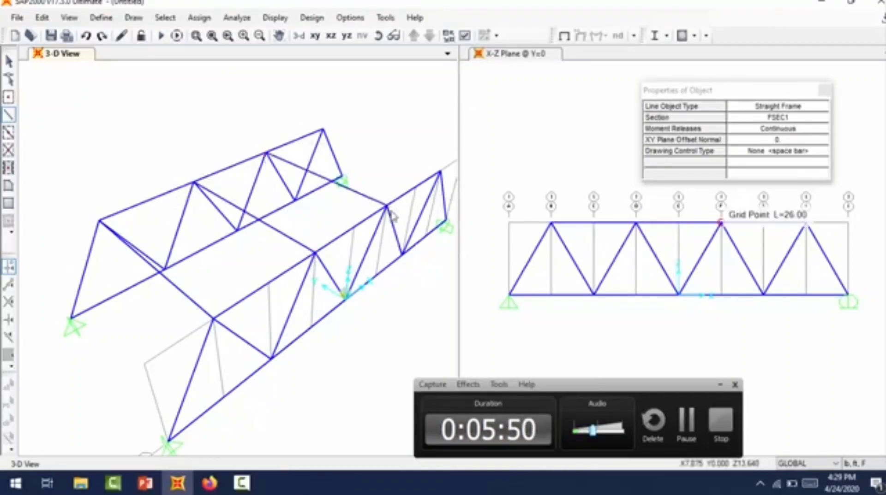
left_click(323, 130)
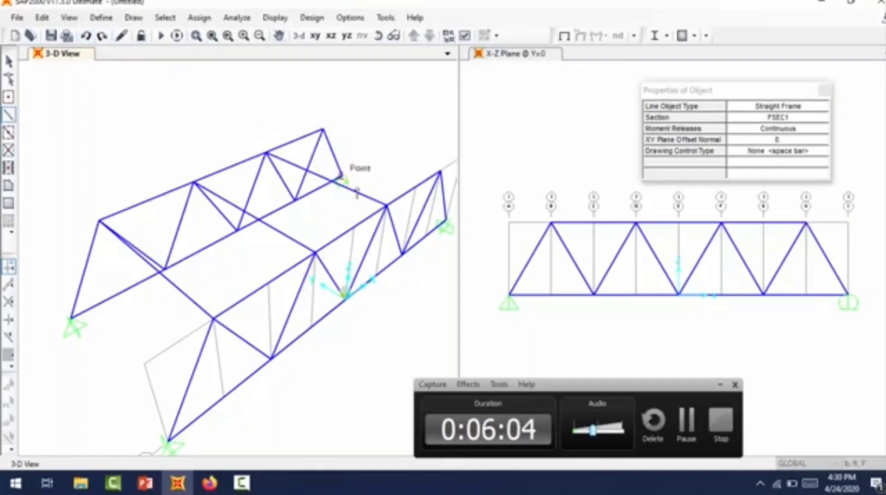
left_click(323, 130)
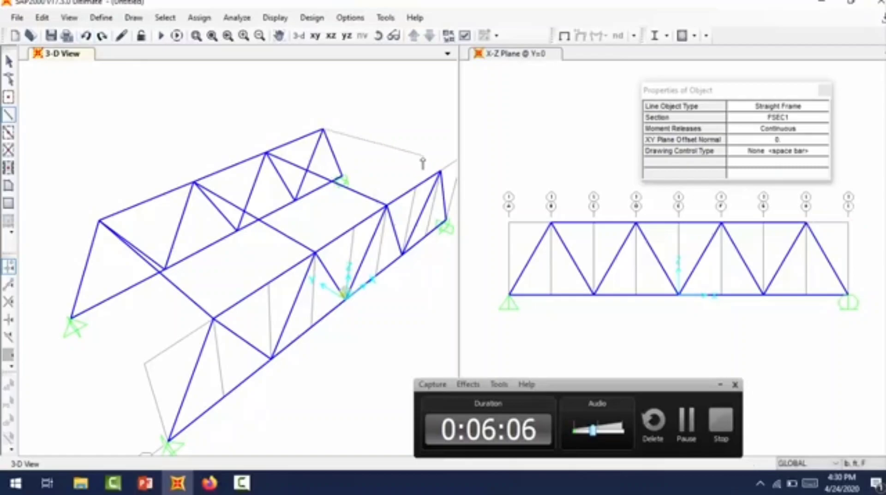
left_click(441, 171)
right_click(441, 171)
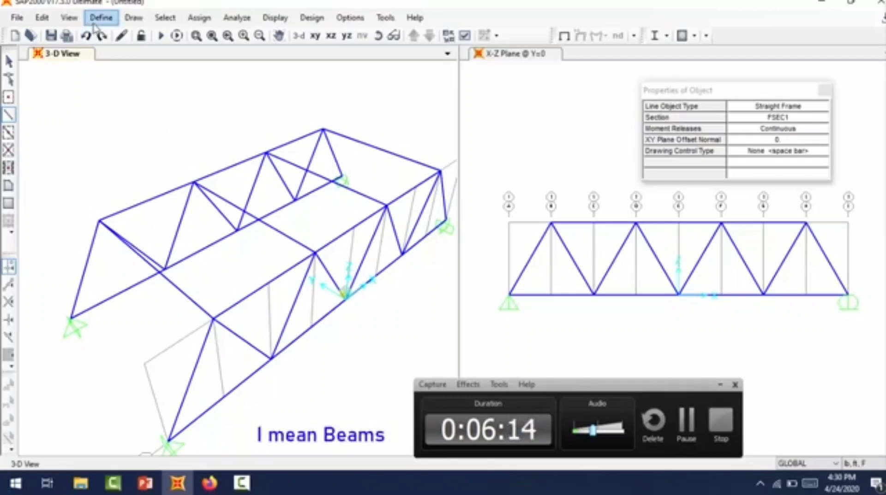
Set the 3-D view window to a 2D view of the X-Y plane at Z = 0.
left_click(72, 22)
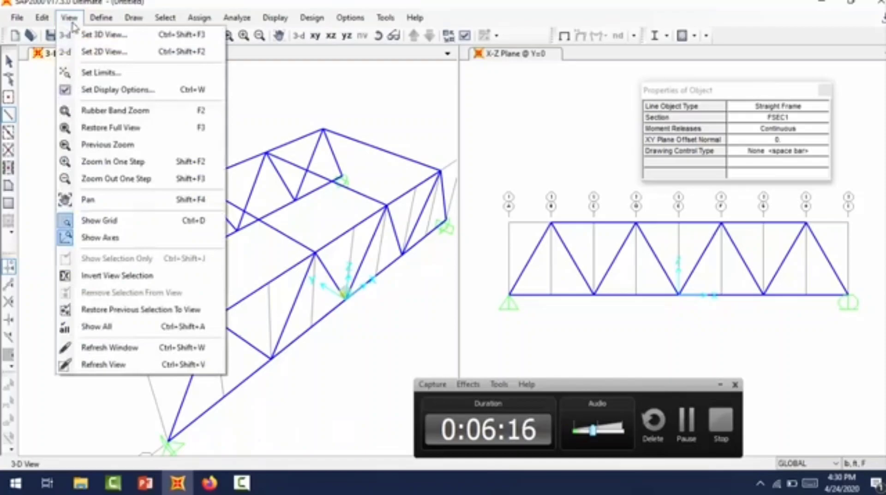
left_click(72, 19)
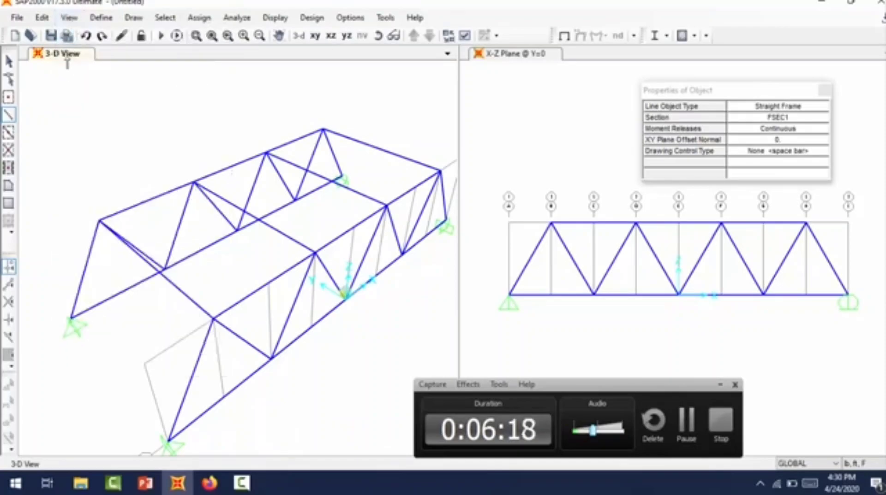
left_click(69, 17)
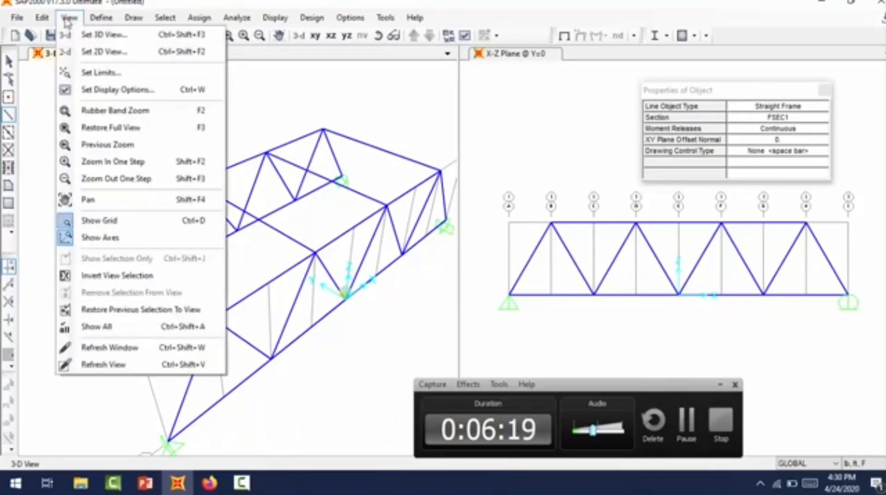
left_click(97, 53)
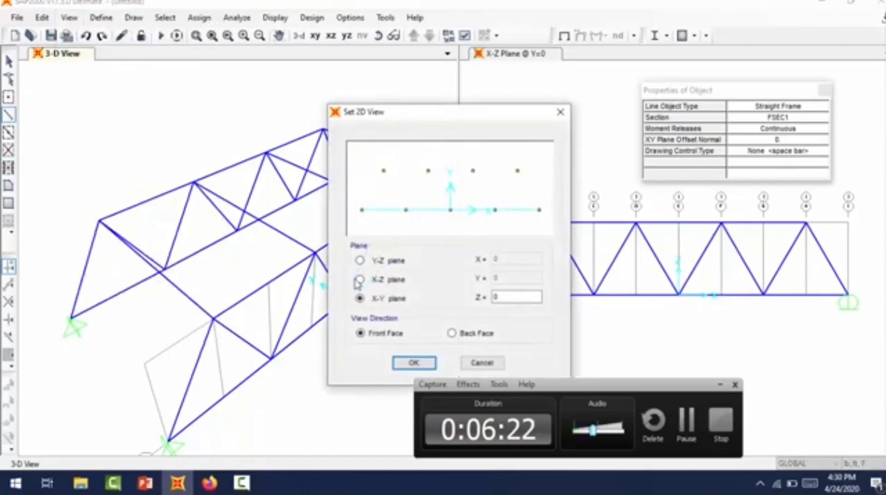
left_click(535, 298)
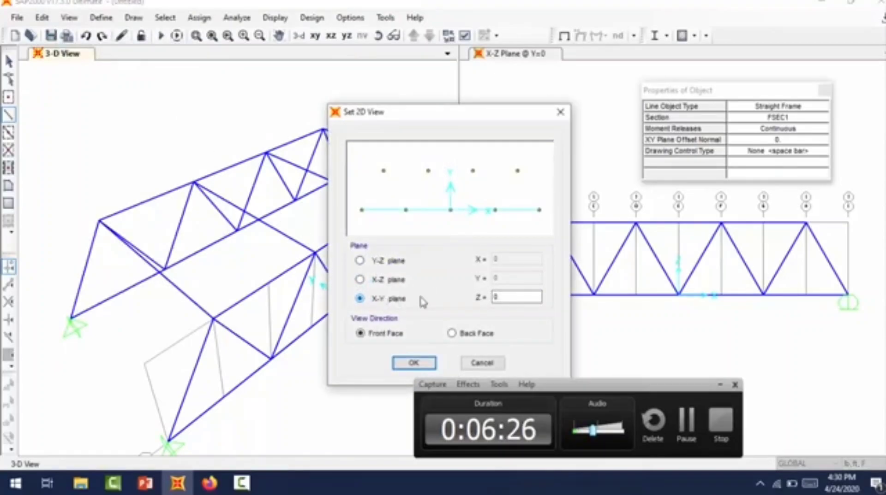
left_click(501, 296)
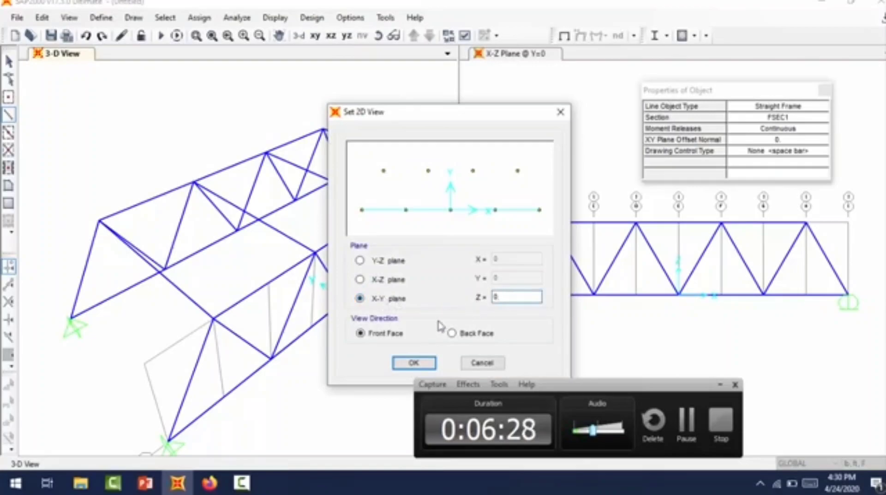
left_click(414, 363)
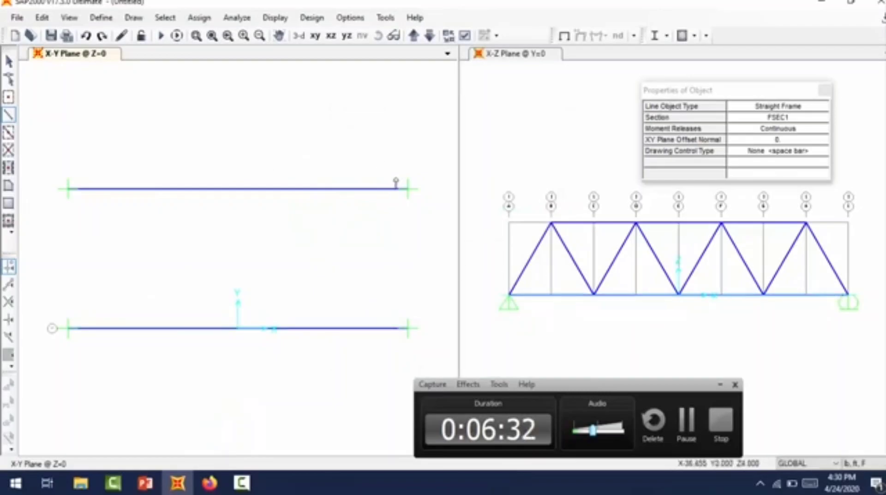
Draw five straight FSEC1 cross beams between opposite bottom-chord joints in the X-Y plane, and return the window to the 3-D view.
left_click(8, 115)
left_click(68, 190)
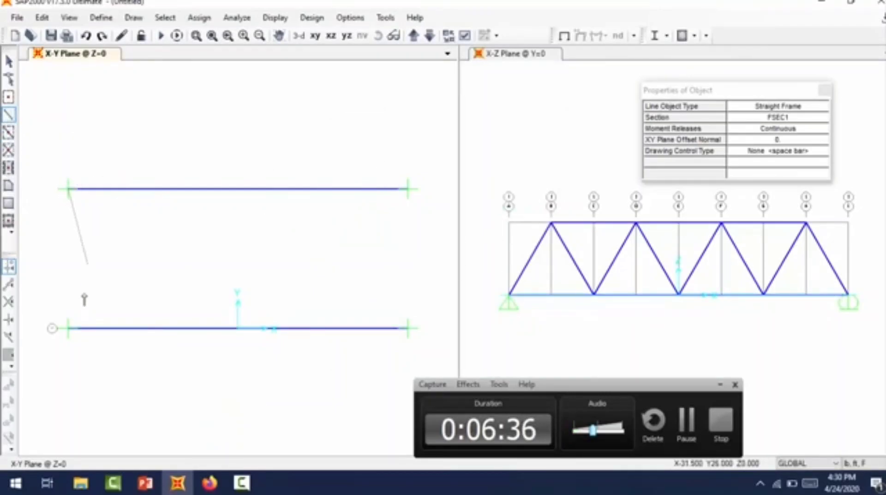
left_click(69, 329)
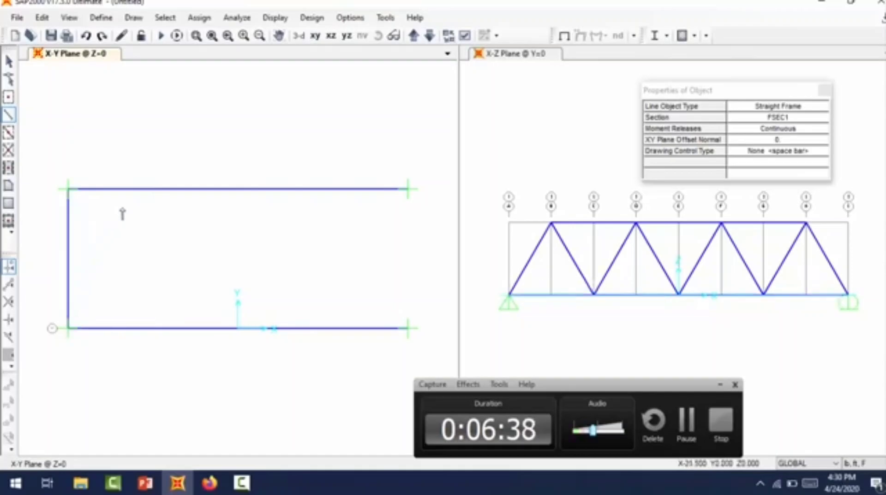
left_click(153, 190)
left_click(153, 329)
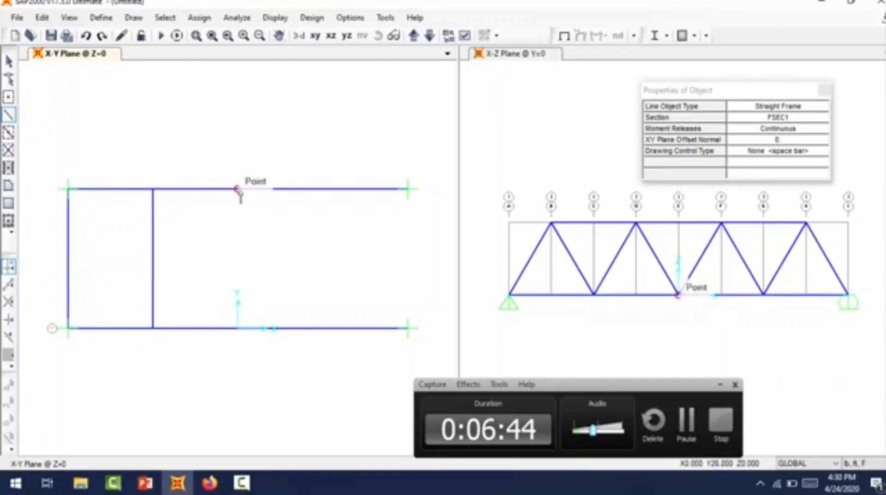
left_click(237, 190)
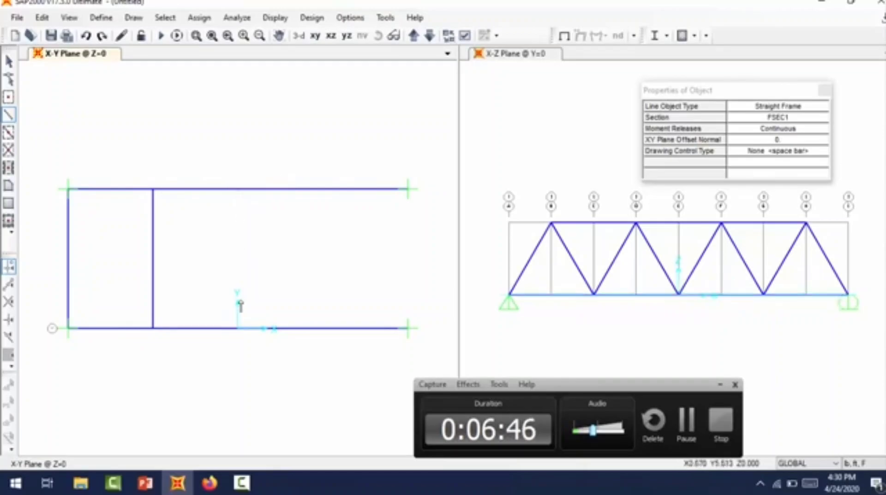
left_click(238, 328)
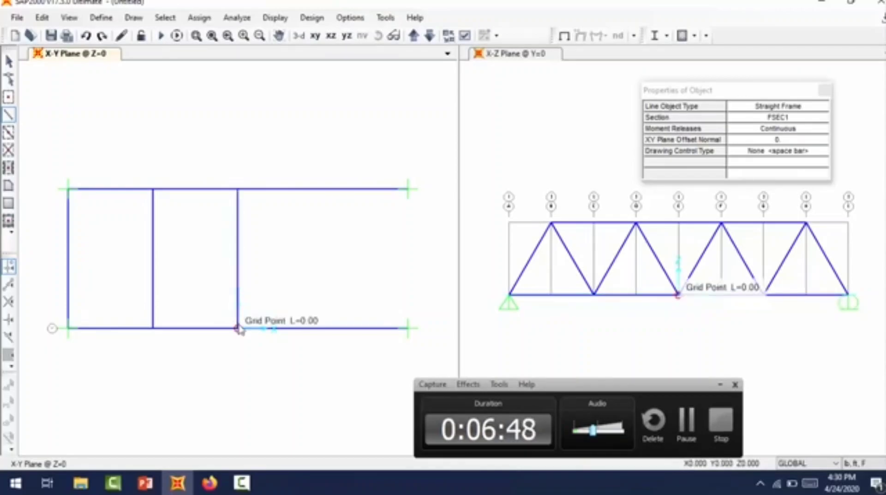
left_click(324, 189)
left_click(322, 329)
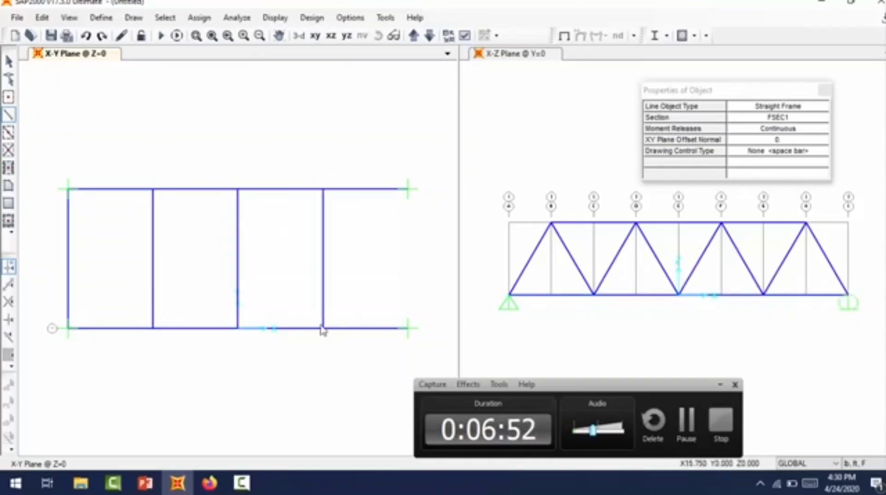
left_click(407, 190)
left_click(407, 328)
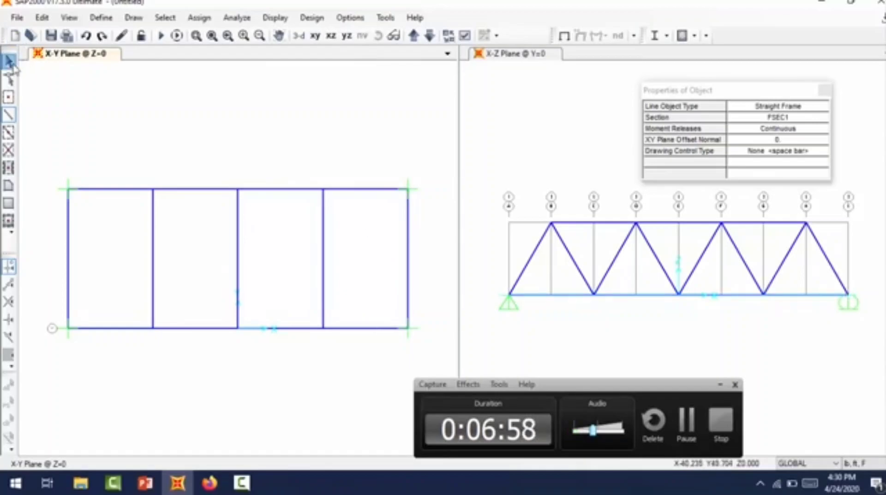
left_click(8, 61)
left_click(299, 36)
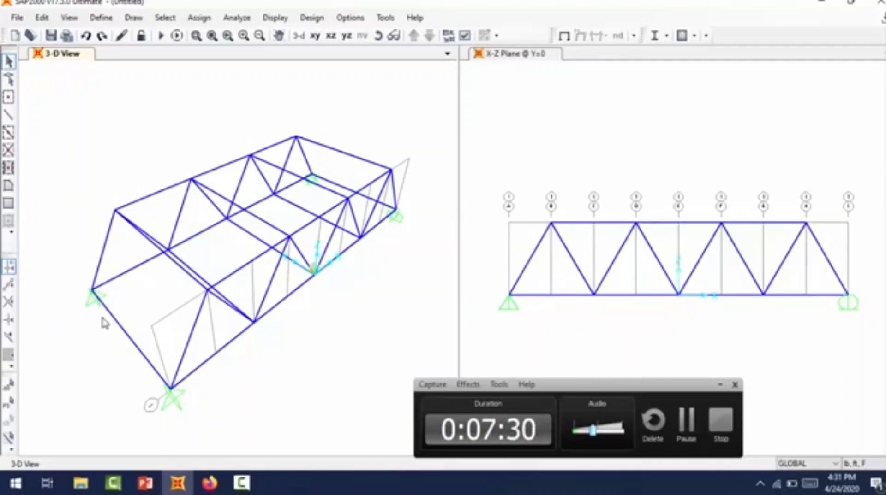
left_click(98, 18)
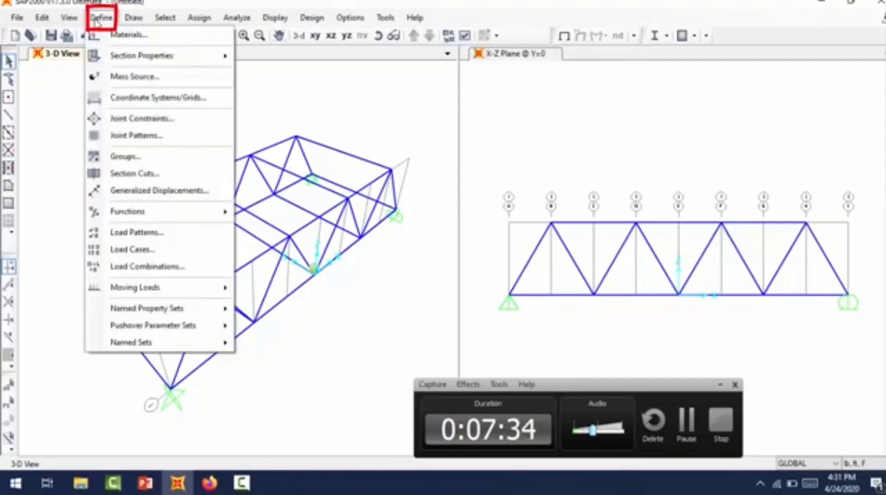
left_click(97, 19)
left_click(199, 18)
left_click(208, 19)
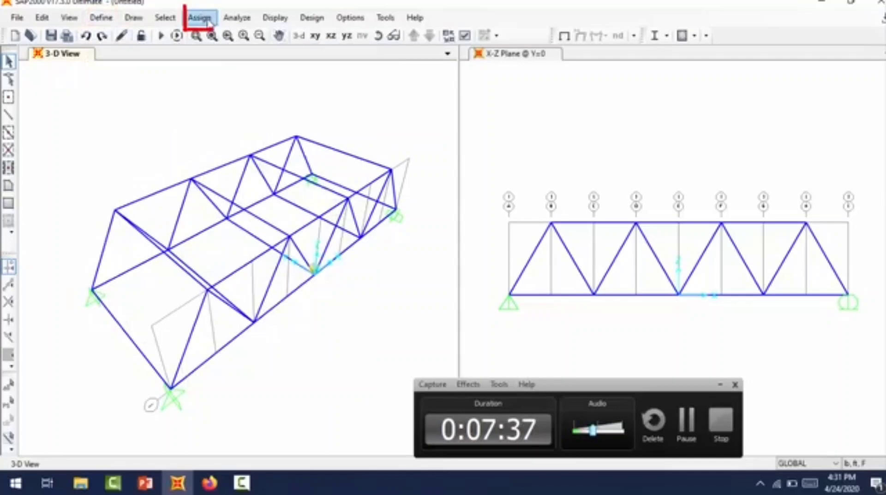
left_click(97, 19)
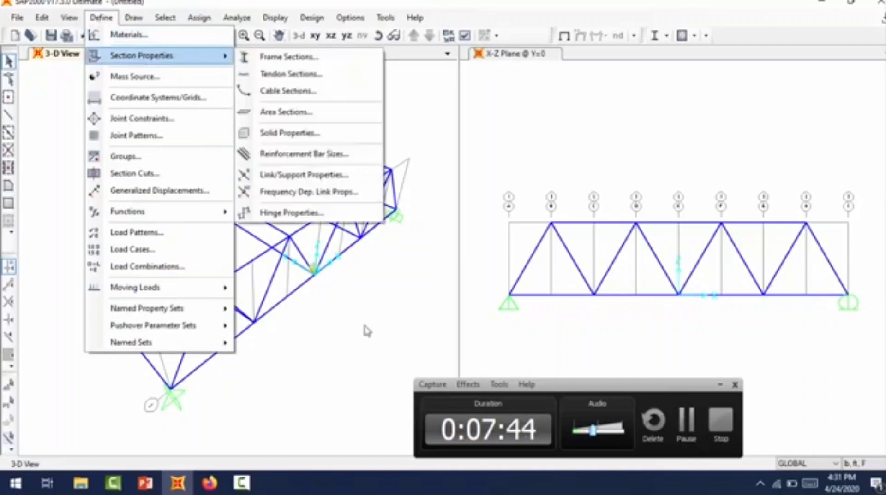
left_click(332, 280)
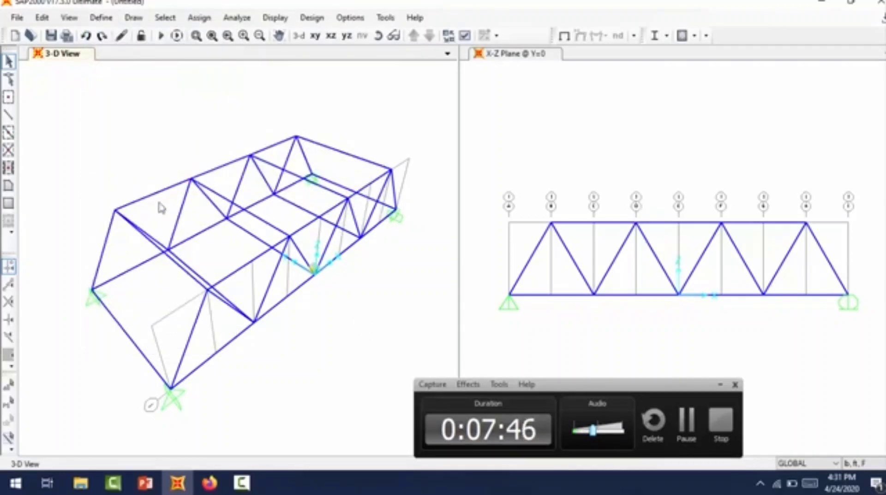
Start importing a steel I/Wide Flange frame section from the SECTIONS8.PRO property file.
left_click(101, 18)
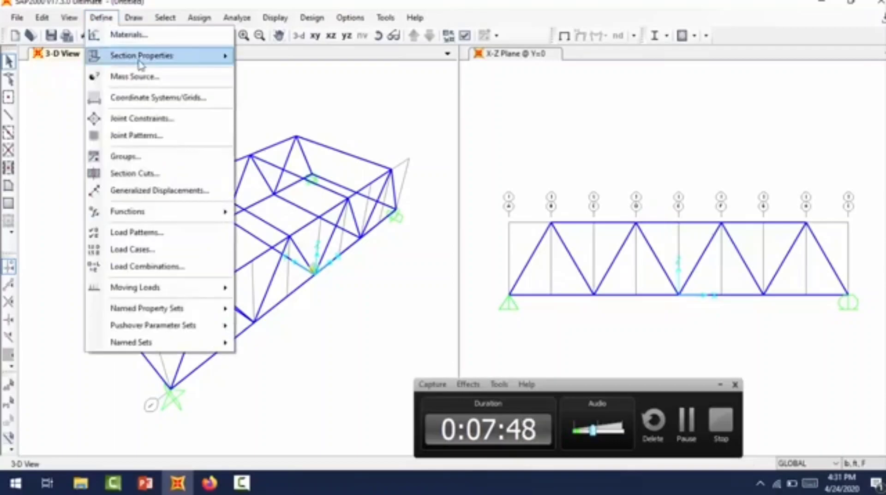
mouse_move(141, 64)
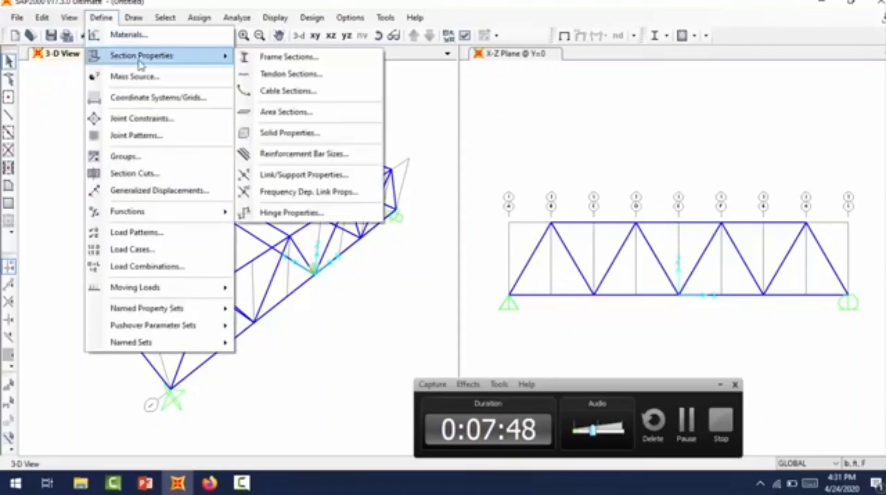
left_click(326, 57)
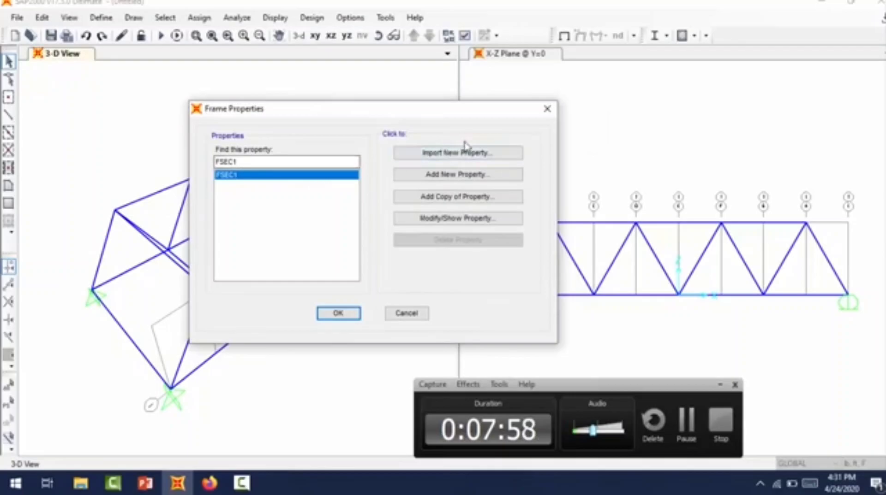
left_click(499, 155)
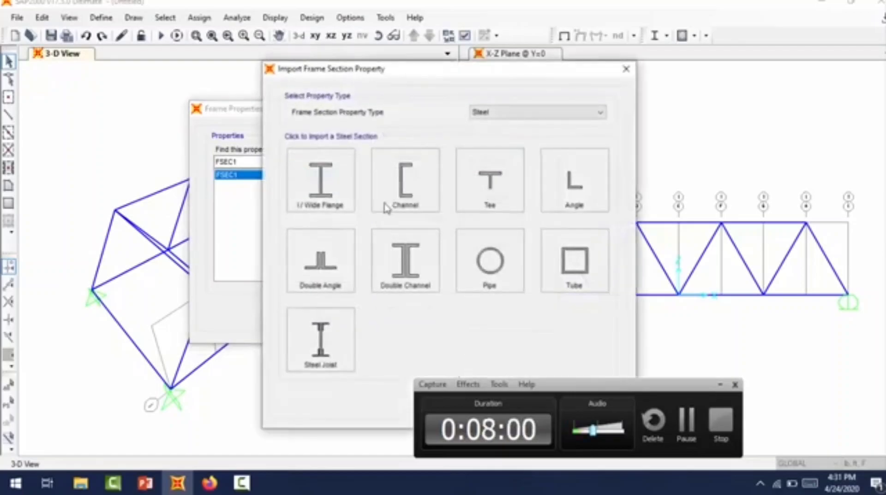
left_click_drag(365, 74, 325, 36)
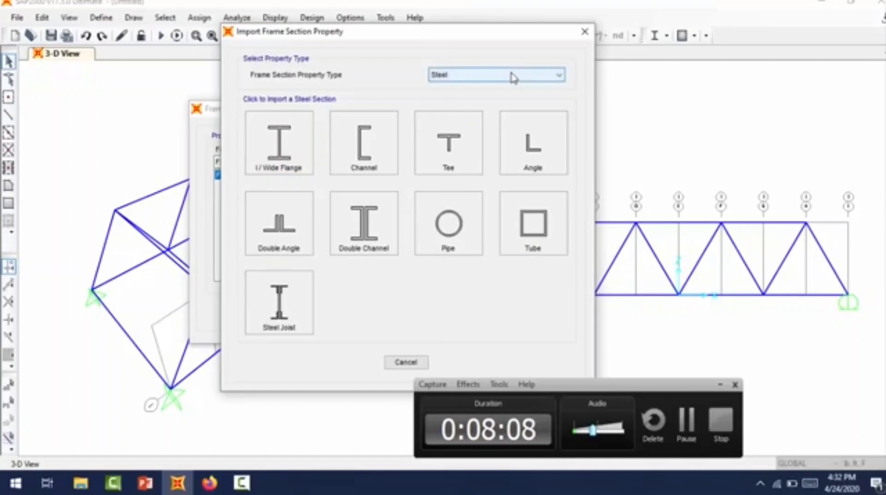
left_click(289, 151)
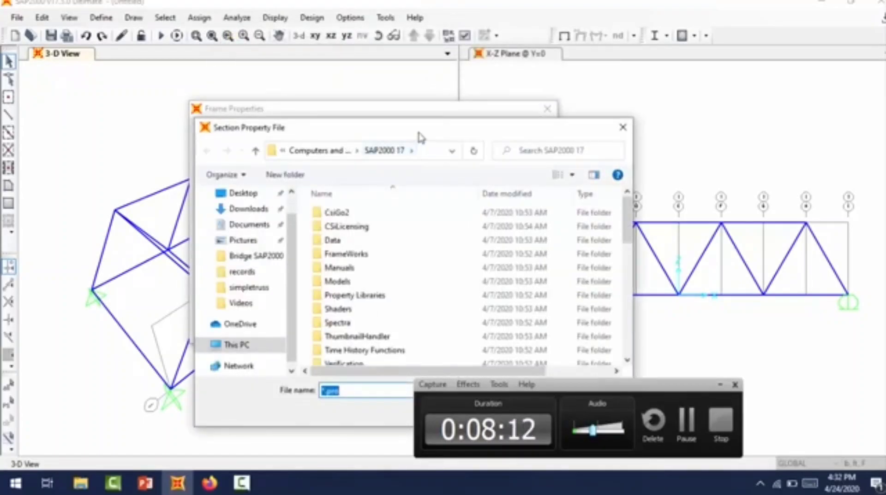
left_click_drag(419, 137, 345, 41)
left_click_drag(548, 115, 556, 236)
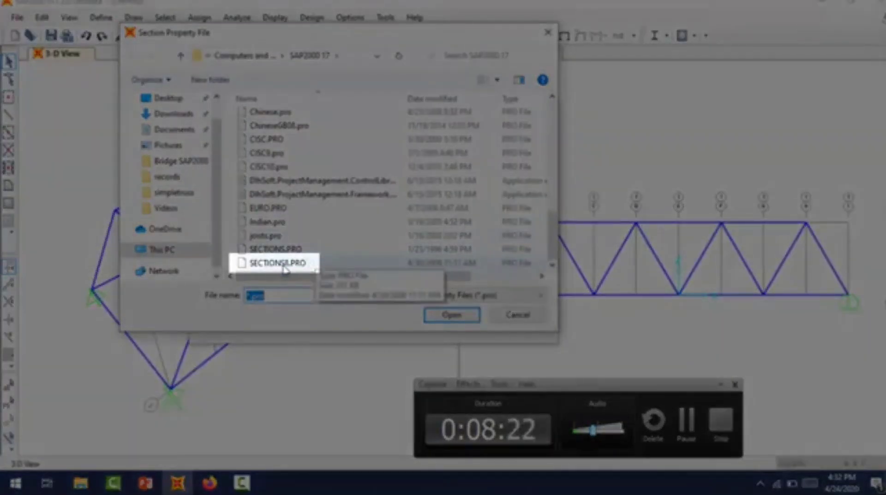
left_click(282, 263)
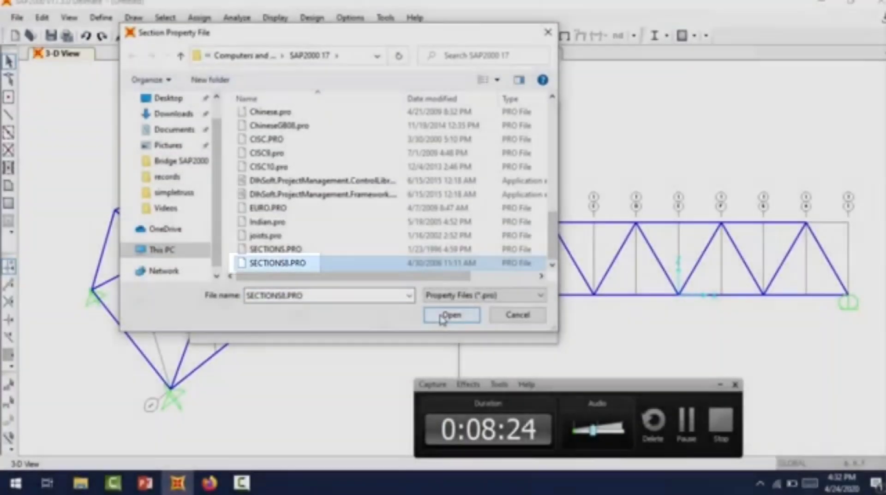
left_click(442, 317)
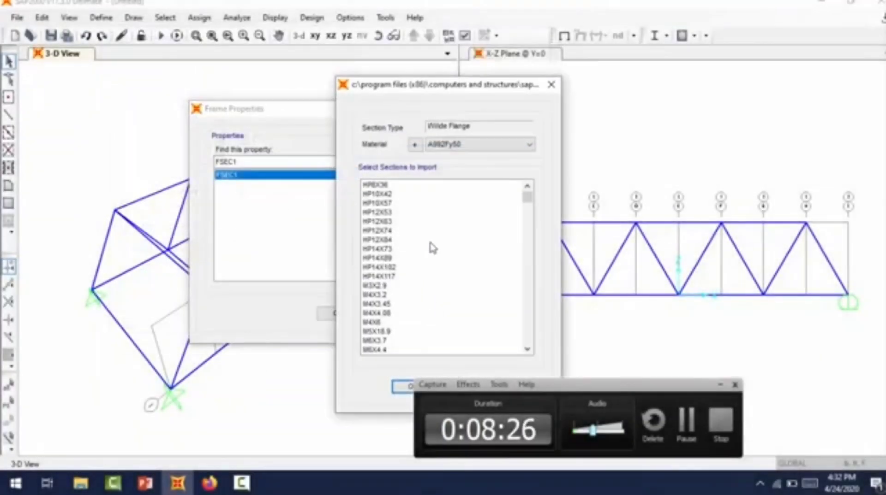
left_click_drag(439, 87, 252, 82)
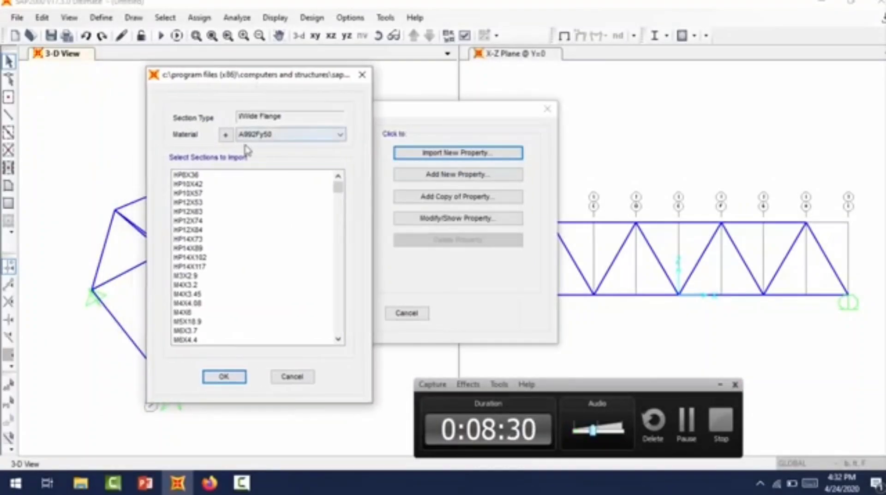
Add a United States ASTM A36 steel material and set A36 as the material for the wide flange sections being imported.
left_click(227, 135)
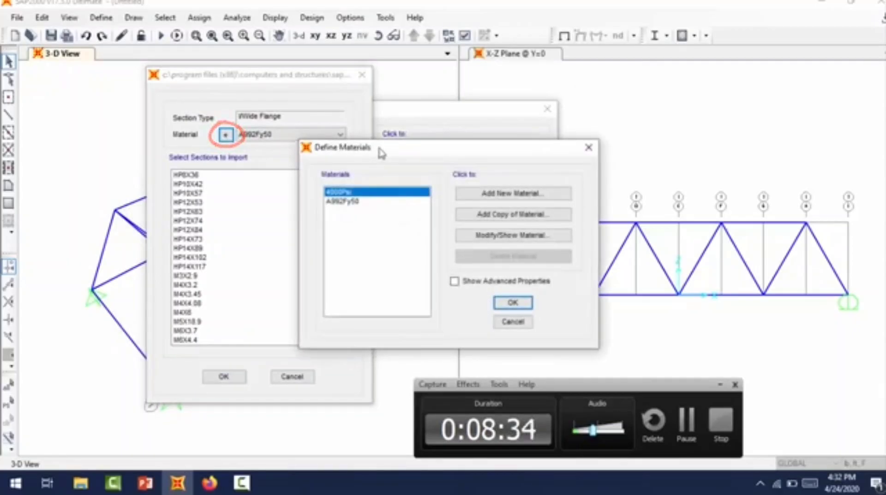
left_click_drag(380, 154, 252, 137)
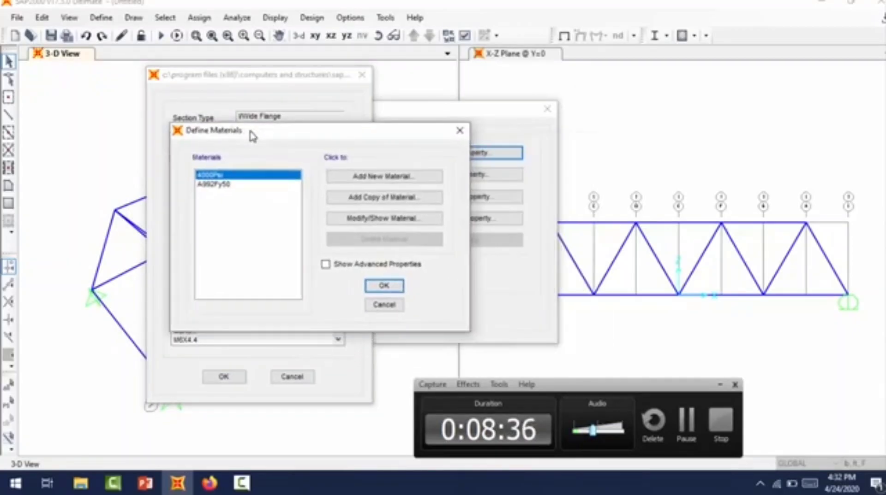
left_click(413, 179)
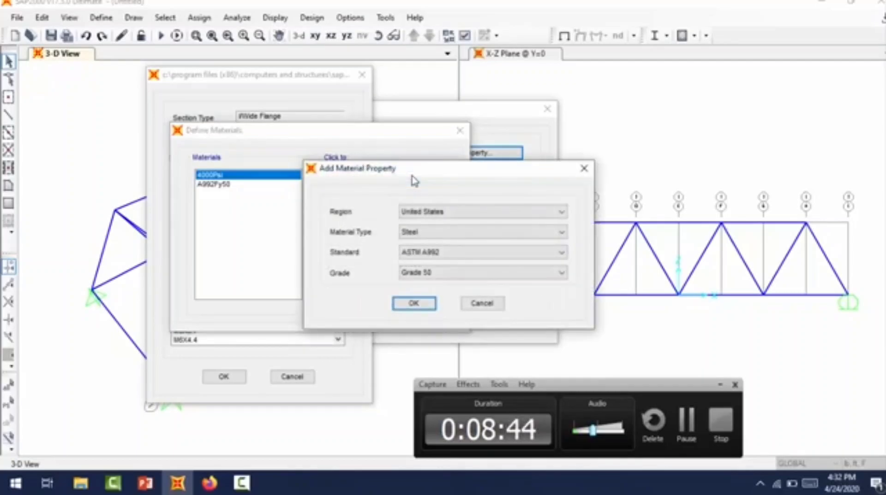
left_click(458, 253)
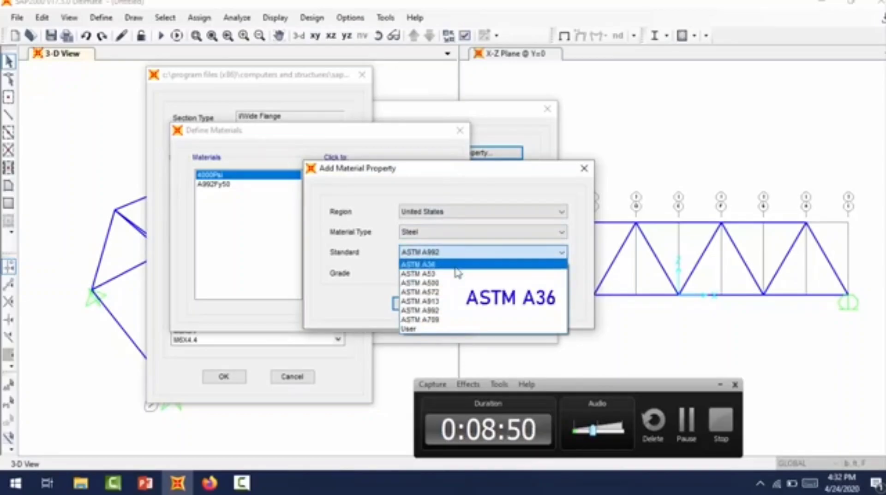
left_click(455, 270)
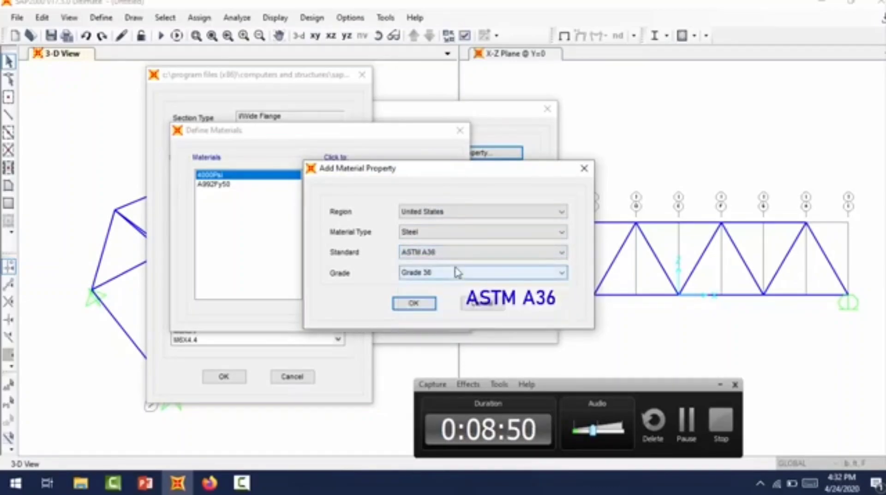
left_click(414, 302)
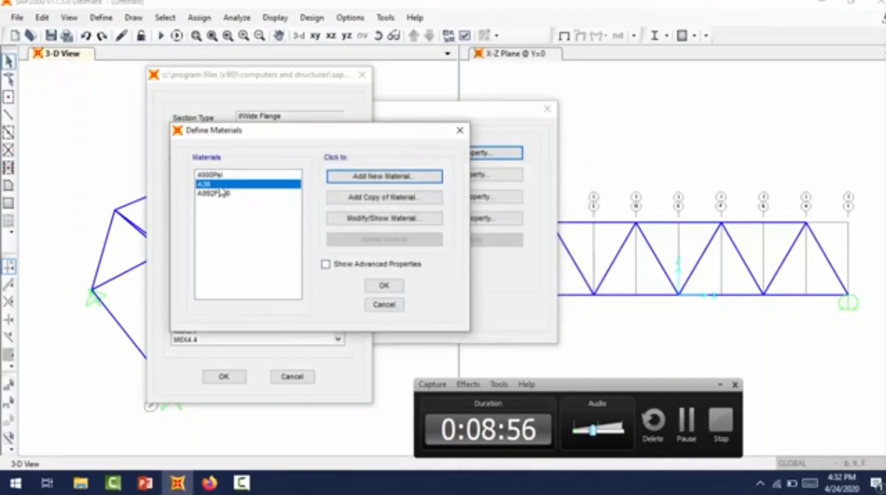
left_click(381, 287)
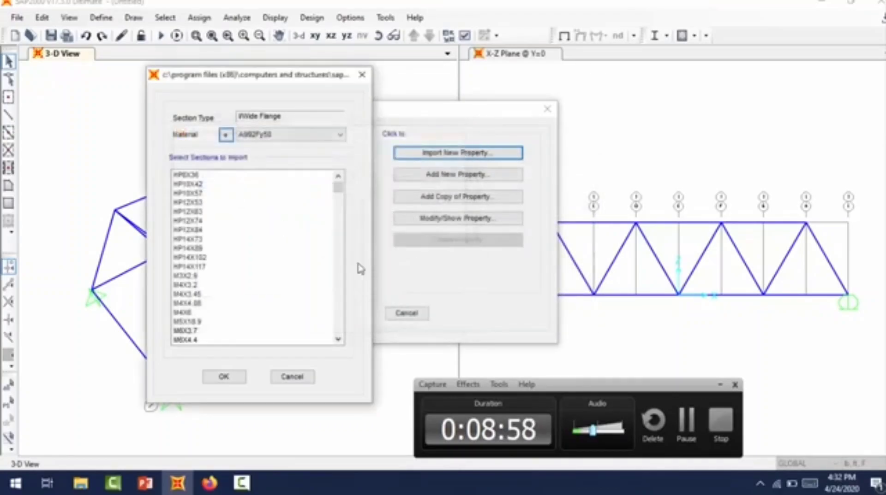
left_click(317, 143)
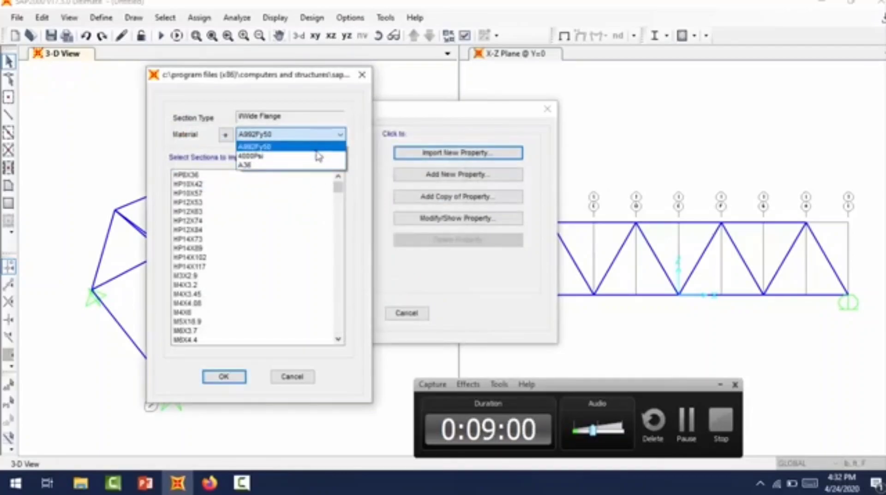
left_click(314, 163)
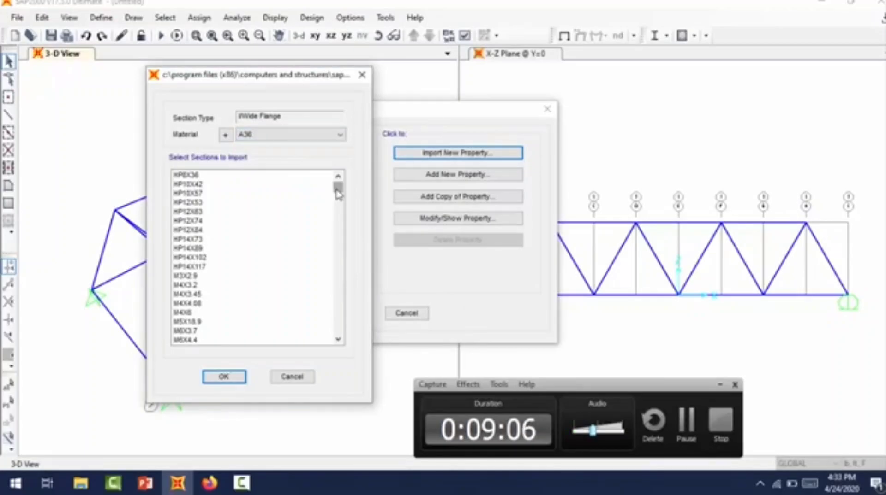
left_click_drag(338, 194, 339, 195)
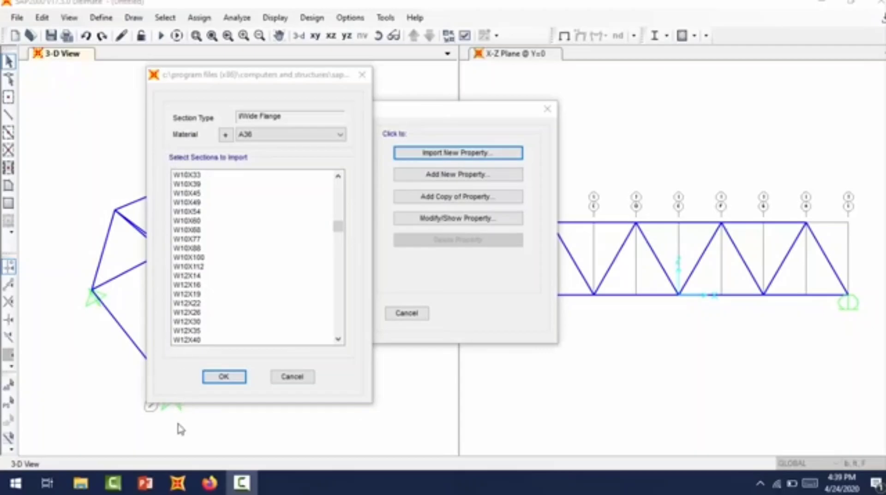
Switch to Firefox and look up the W10x68 row and its area in the wide flange beam dimensions table.
left_click(209, 485)
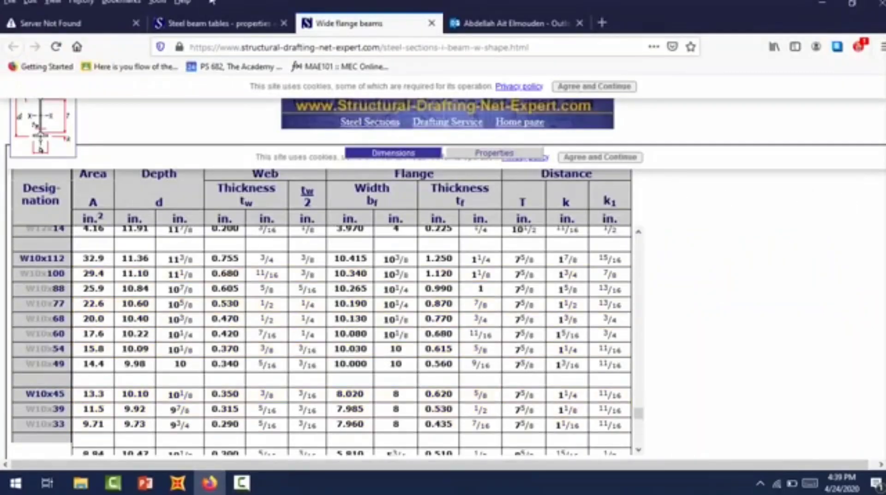
left_click(217, 23)
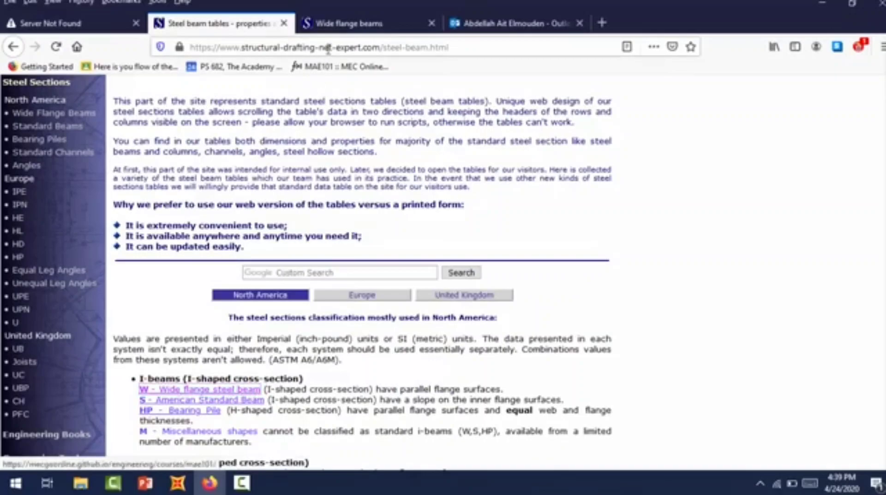
left_click(333, 33)
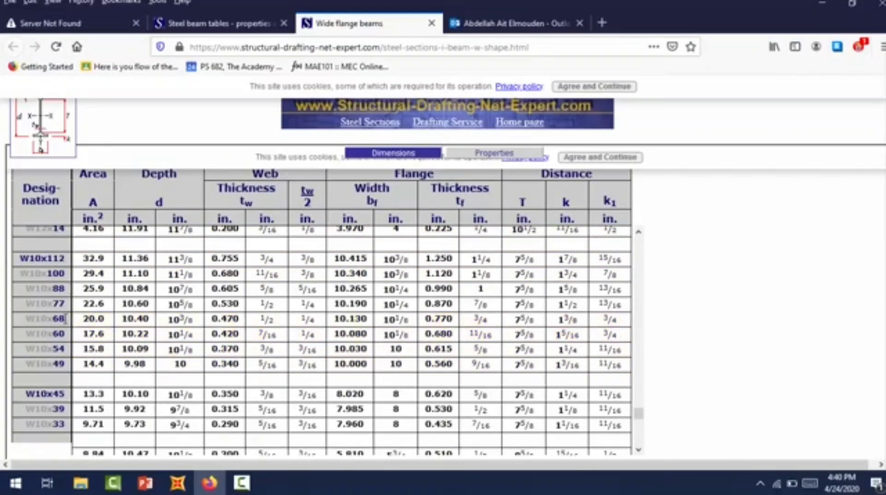
left_click_drag(104, 319, 85, 319)
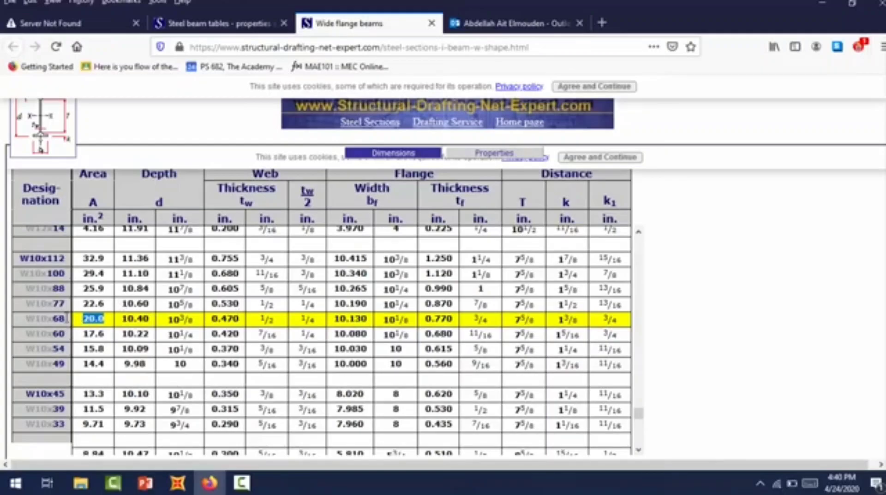
Return to SAP2000, import the W10X68 section in A36, check its dimensions against the web table, and accept the frame properties.
left_click(177, 483)
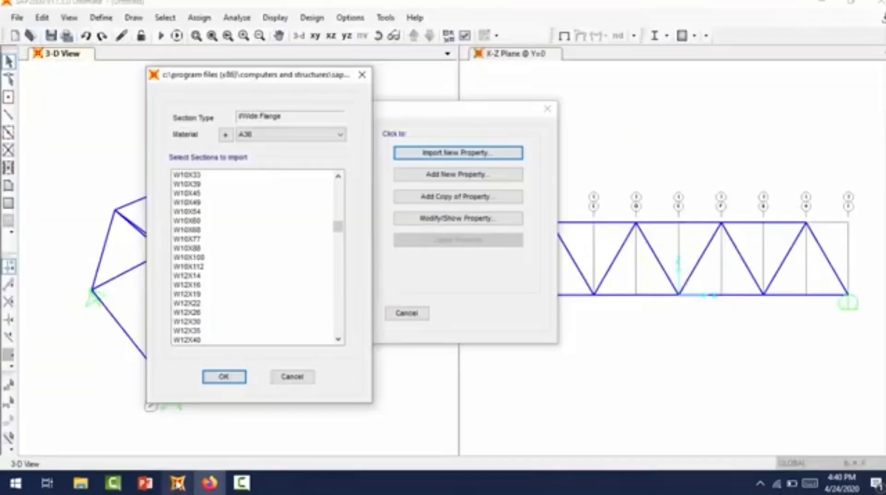
left_click_drag(338, 226, 314, 229)
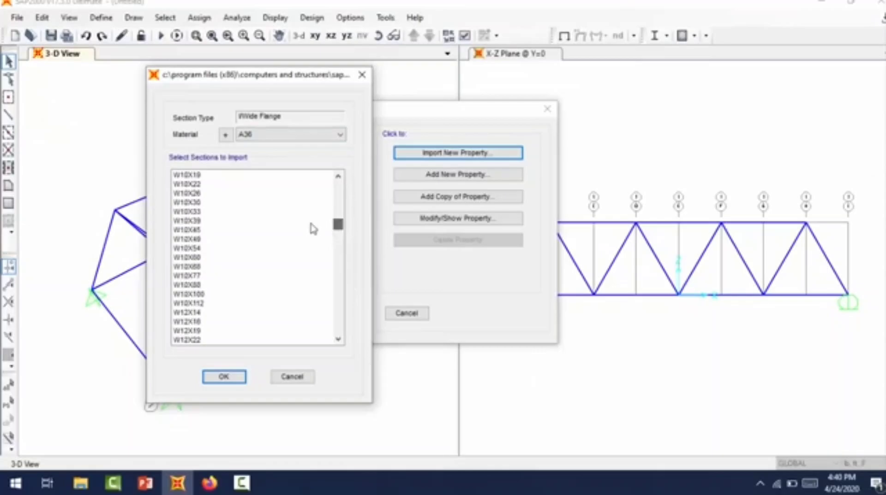
left_click(186, 266)
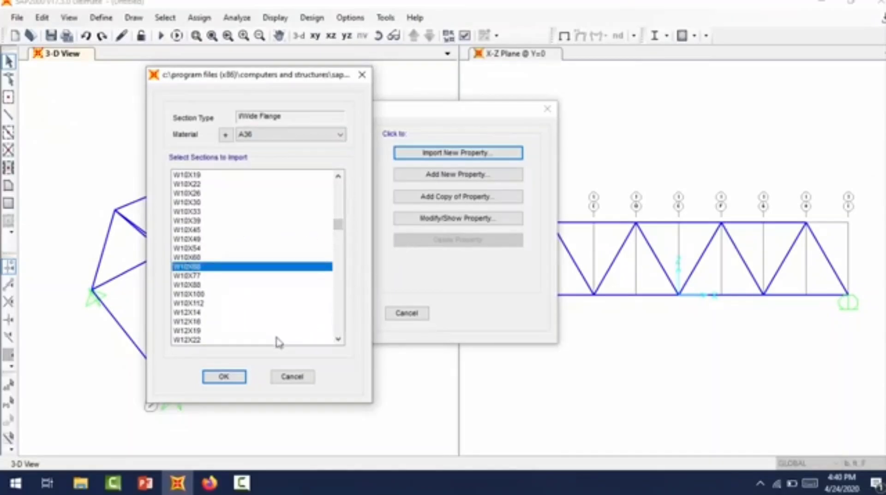
left_click(242, 374)
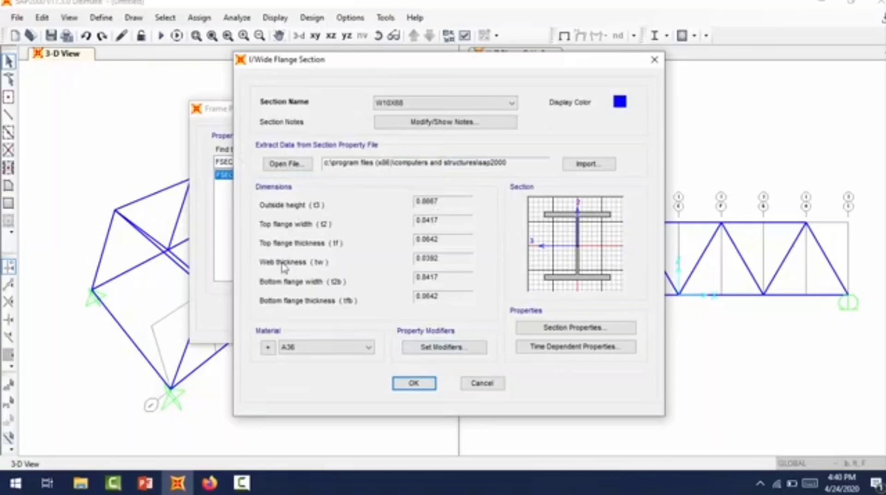
left_click(209, 484)
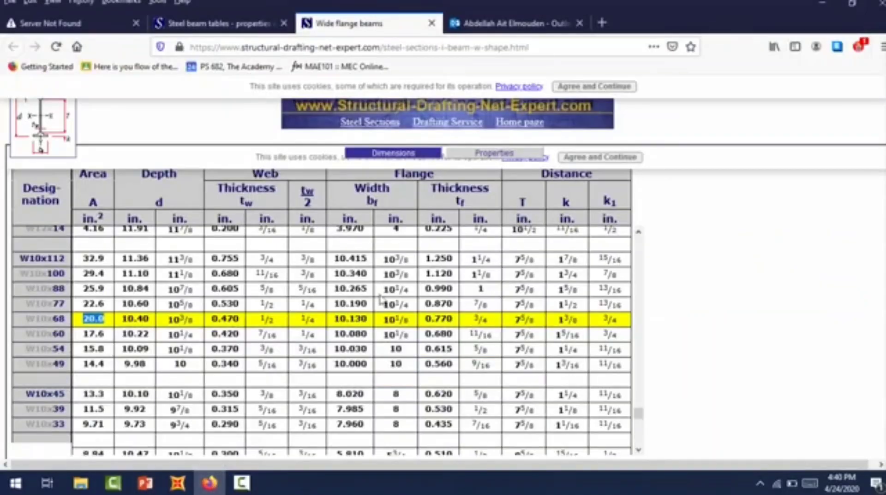
left_click(209, 483)
left_click(414, 384)
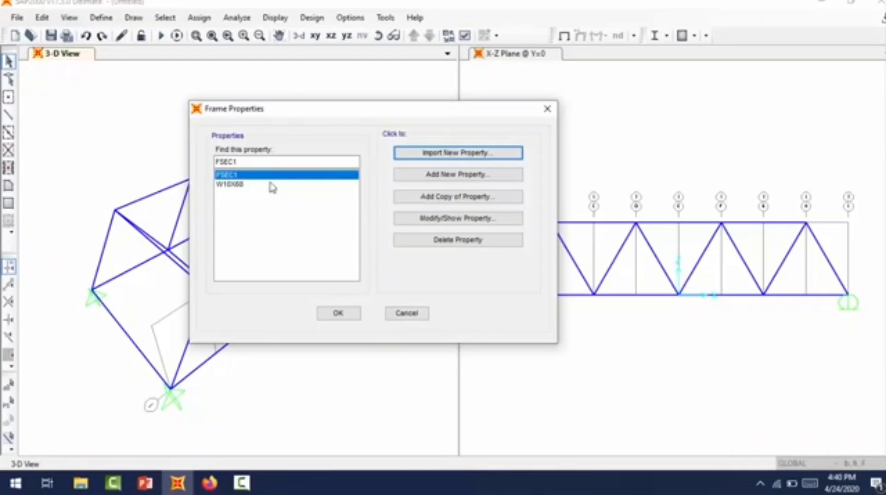
left_click(356, 315)
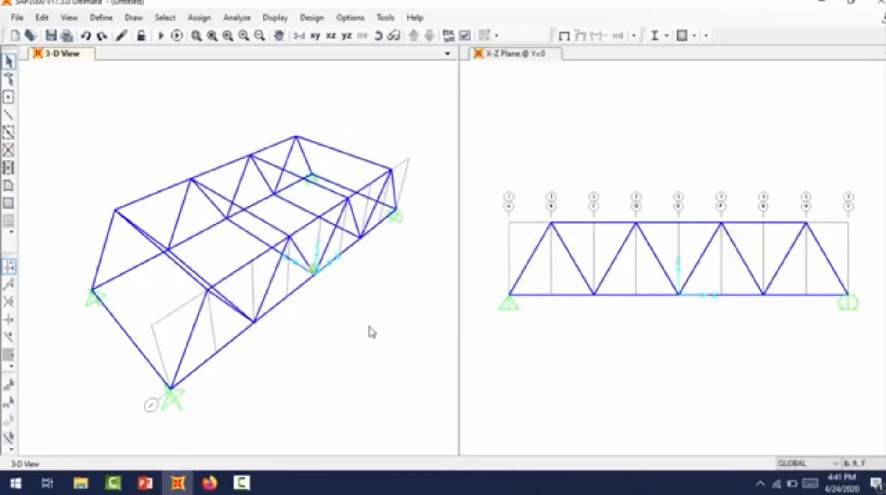
Assign the W10X68 frame section to all frame members of the bridge.
key("ctrl+a")
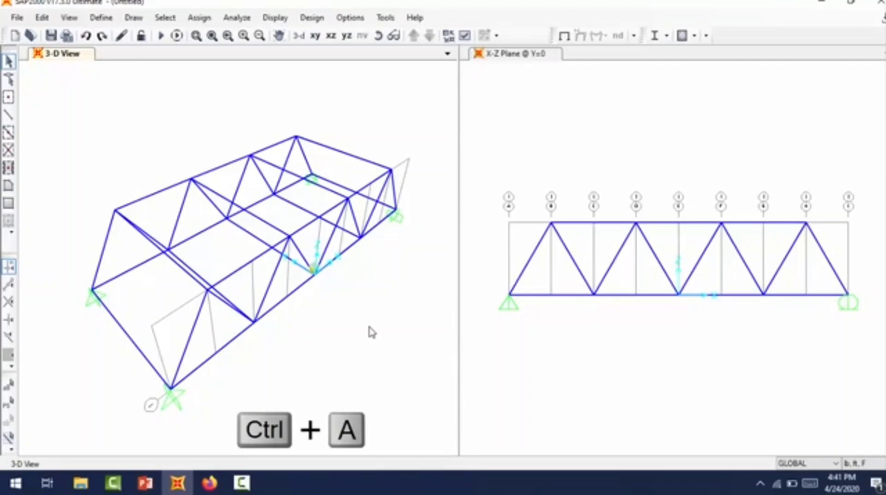
left_click(200, 19)
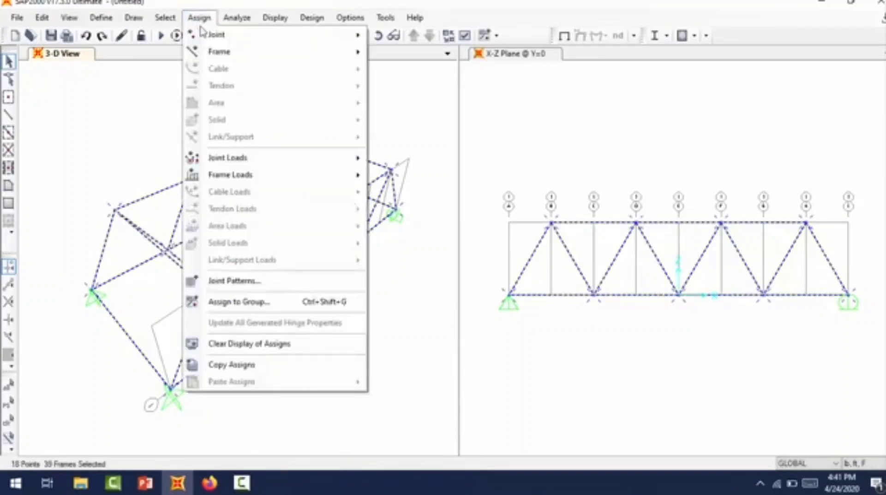
mouse_move(328, 54)
left_click(393, 54)
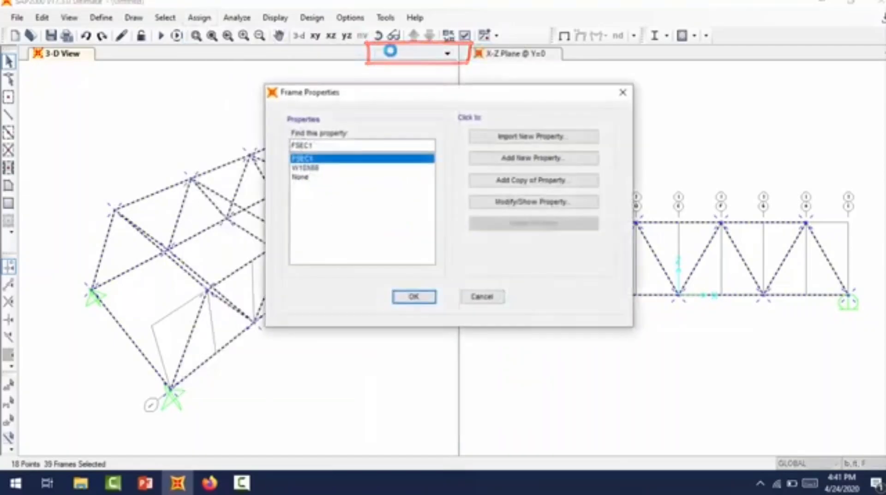
left_click(316, 170)
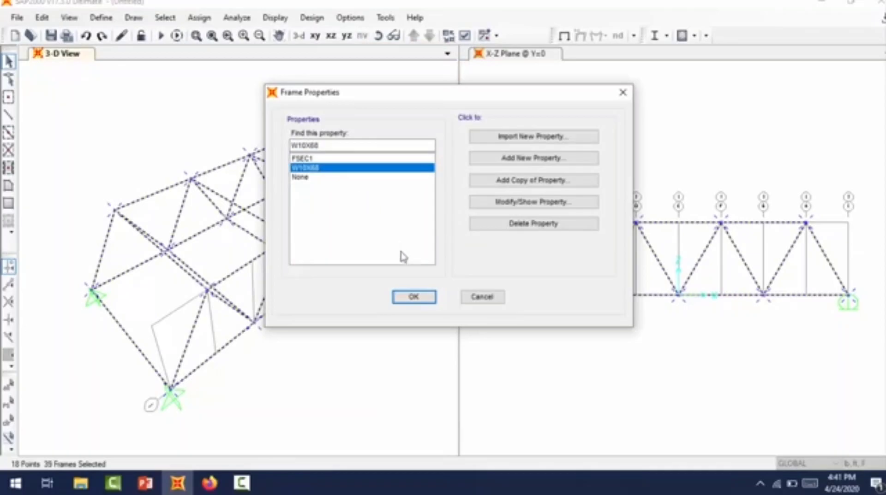
left_click(412, 298)
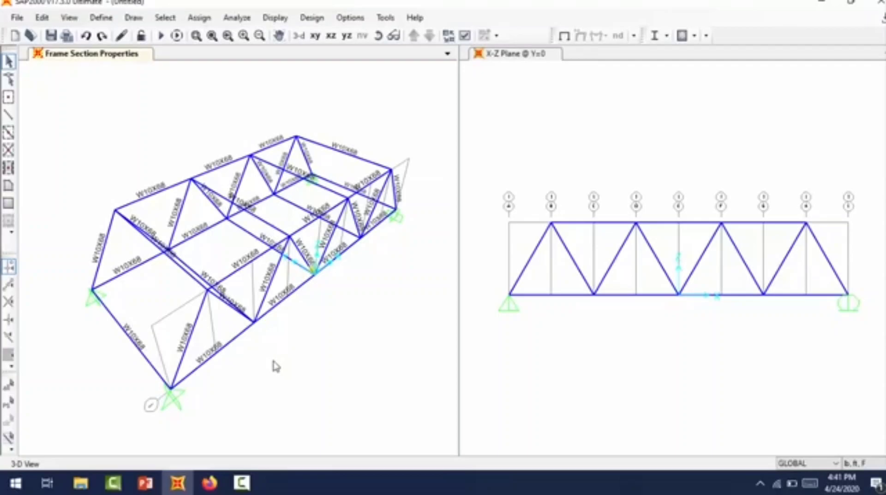
In the X-Y plane at Z=0, draw one rectangular ASEC1 area covering the whole bridge floor from corner to corner.
left_click(69, 19)
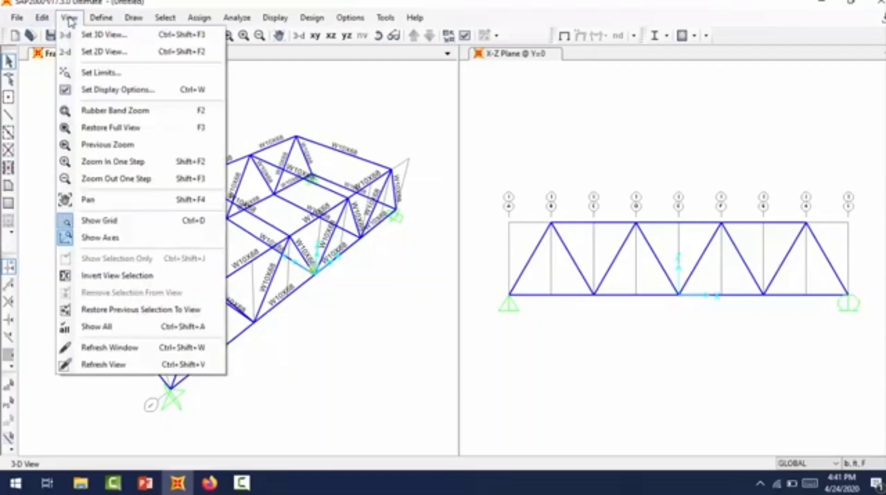
left_click(104, 52)
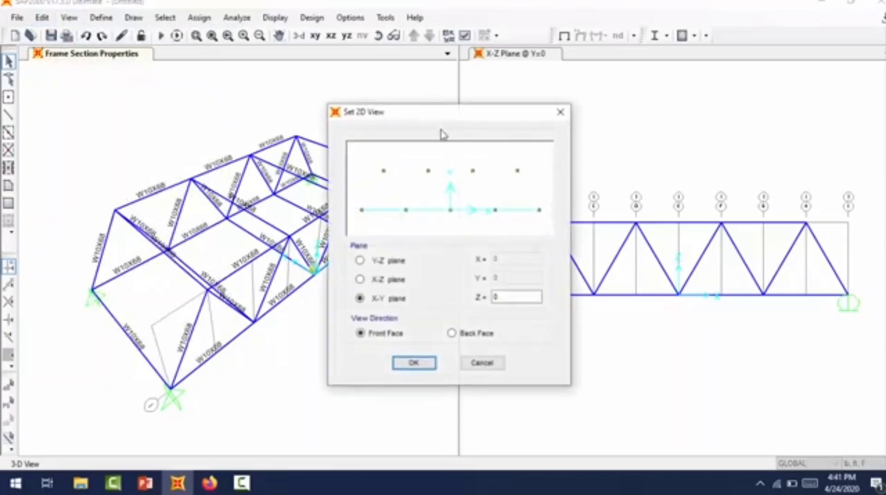
left_click(508, 303)
left_click(416, 364)
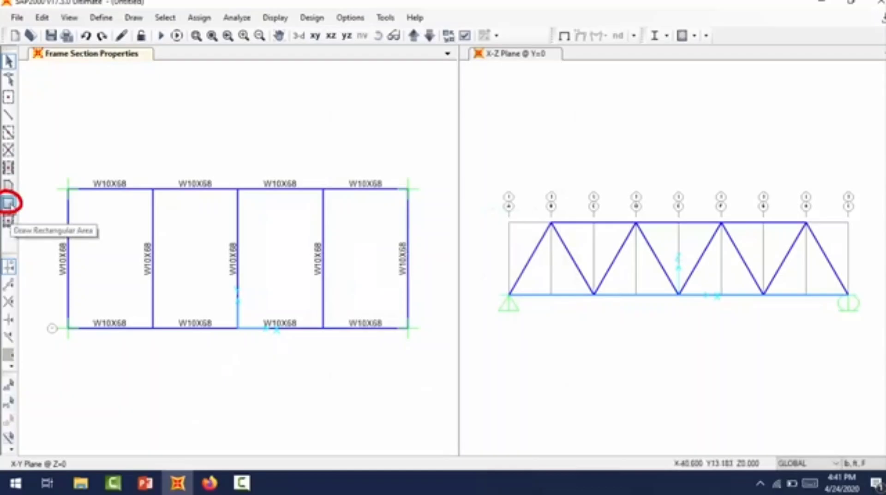
left_click(8, 203)
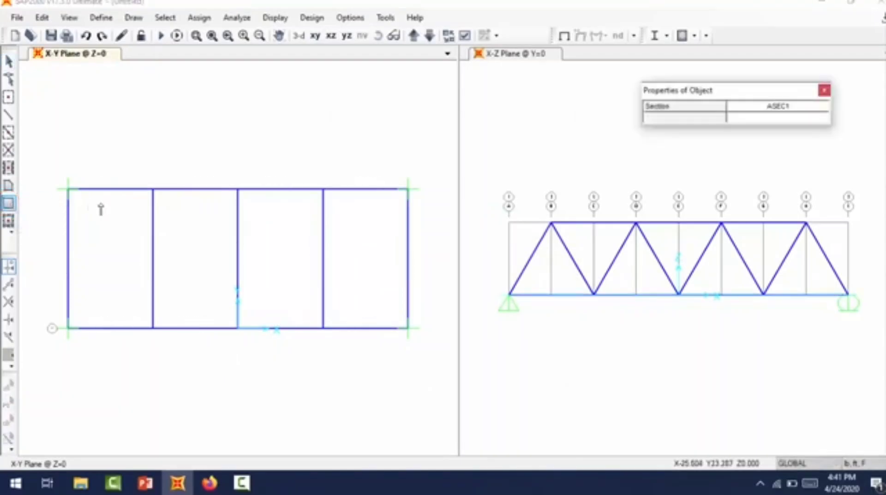
left_click_drag(68, 189, 404, 332)
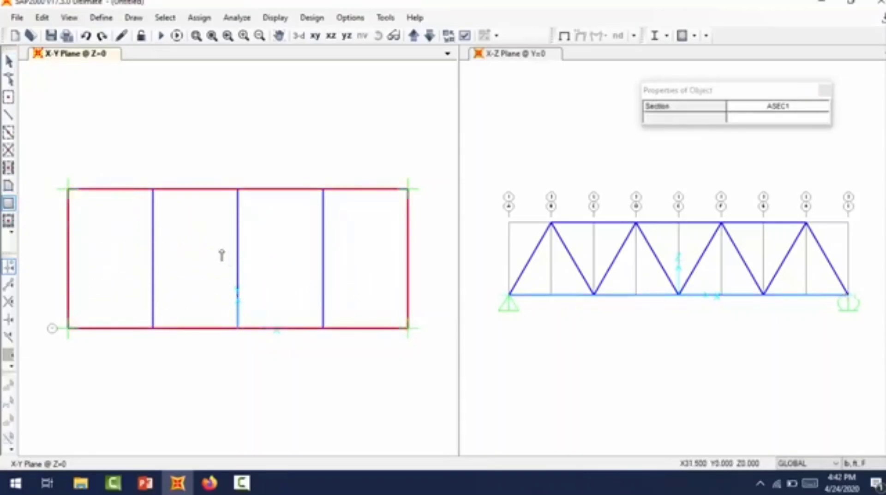
left_click(9, 65)
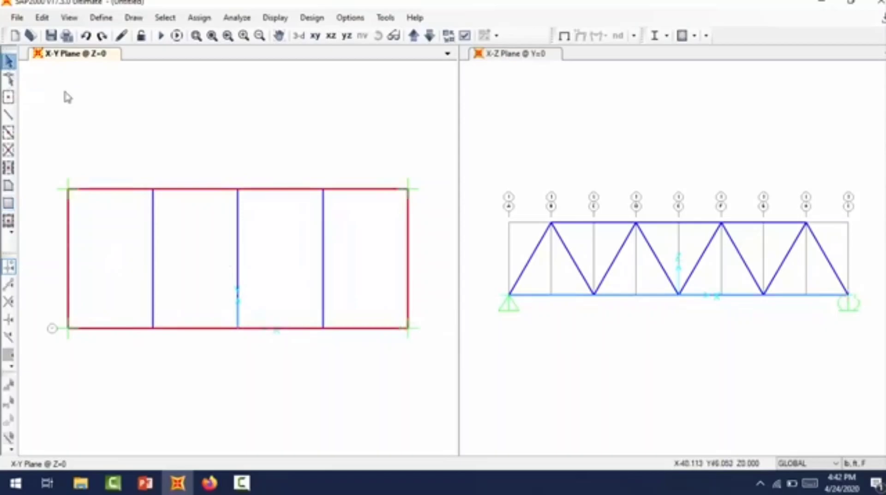
Divide the floor area based on points where visible straight grid lines intersect its edges.
left_click(251, 253)
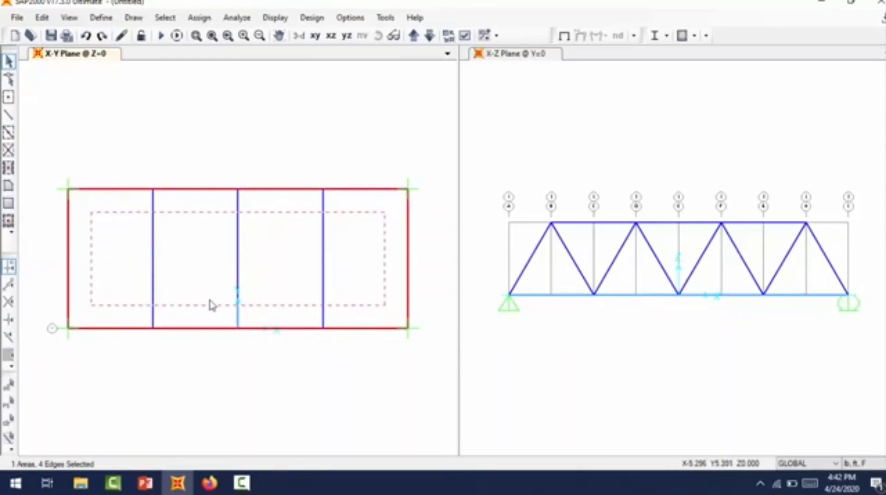
left_click(45, 20)
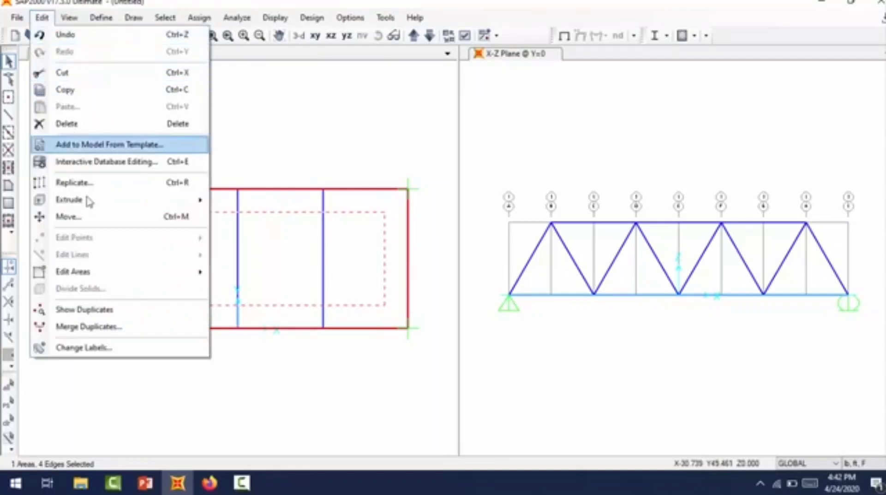
mouse_move(113, 279)
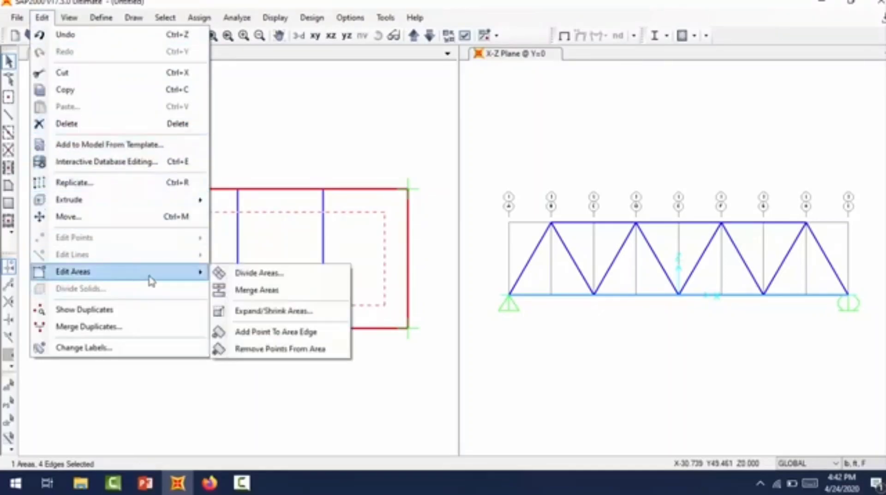
left_click(241, 277)
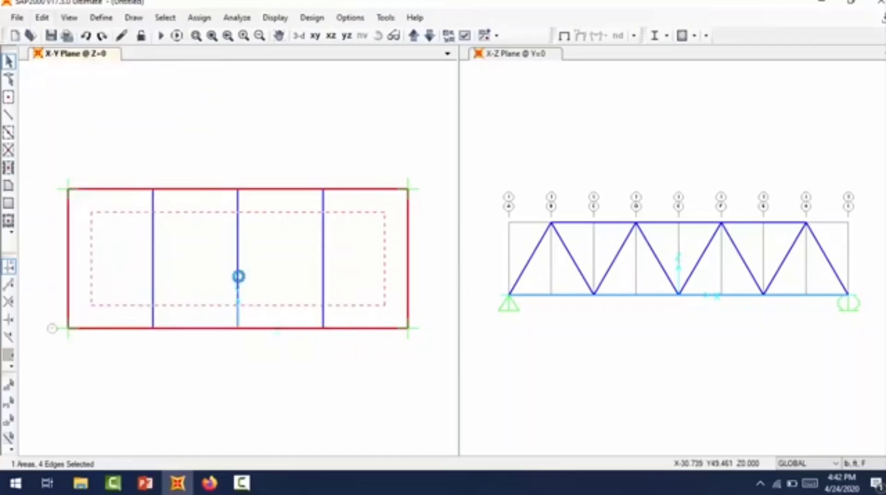
left_click_drag(356, 48, 223, 41)
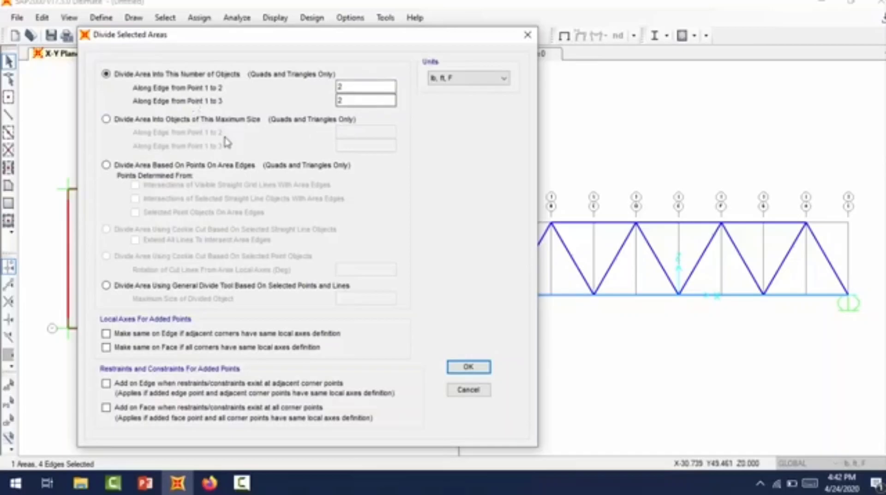
left_click(106, 166)
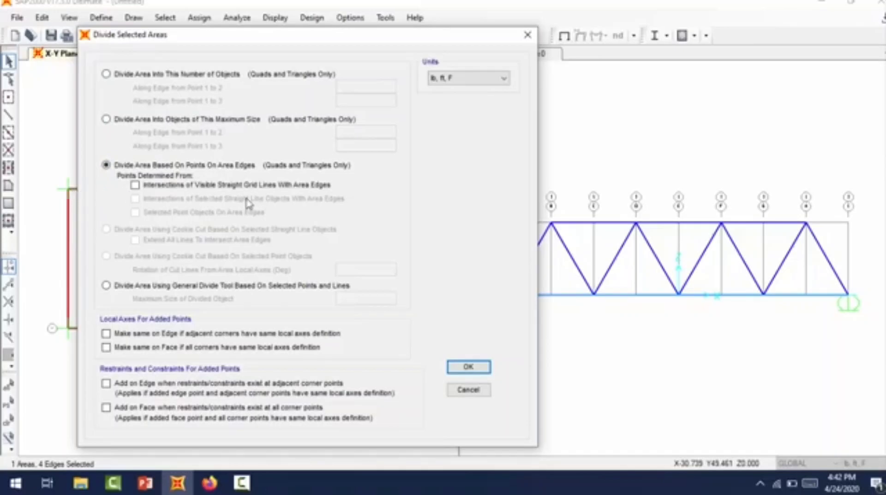
left_click(135, 185)
left_click(461, 366)
Select all eight divided floor areas of the bridge deck.
left_click(396, 296)
left_click(348, 283)
left_click(301, 273)
left_click(266, 268)
left_click(216, 259)
left_click(178, 259)
left_click(124, 241)
left_click(82, 236)
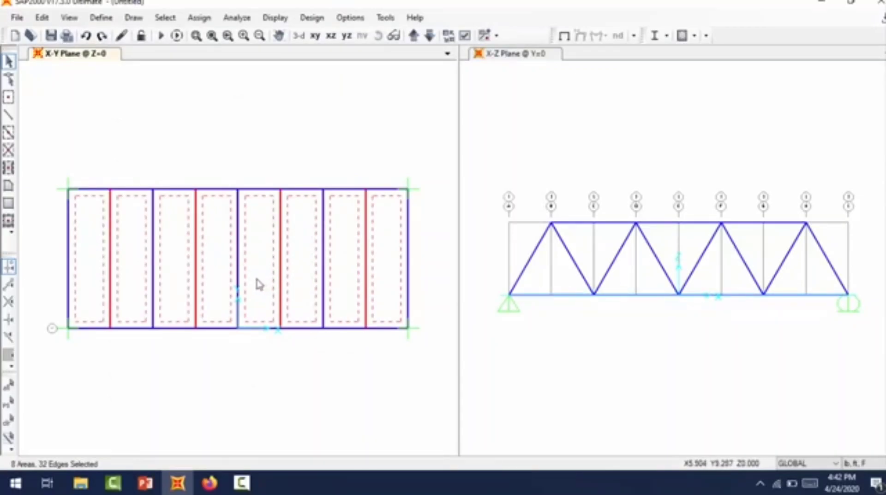
Show the bridge in the 3-D view and turn on Fill Objects in its display options.
left_click(298, 36)
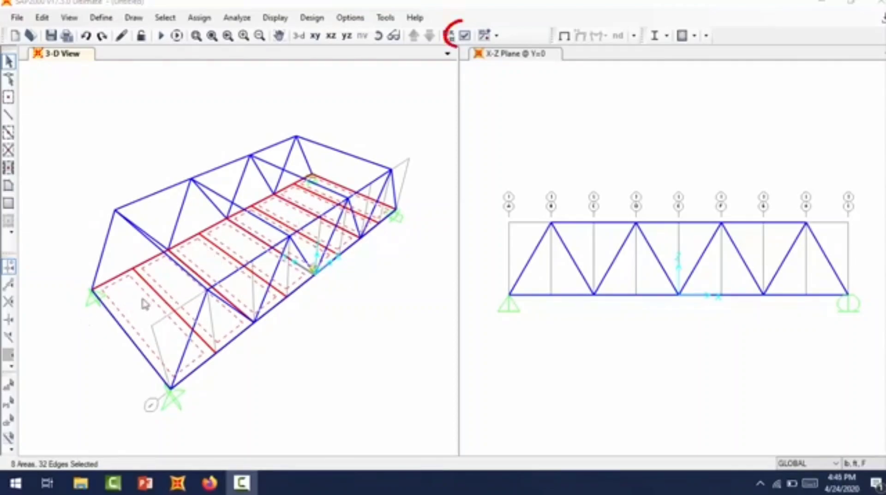
left_click(464, 37)
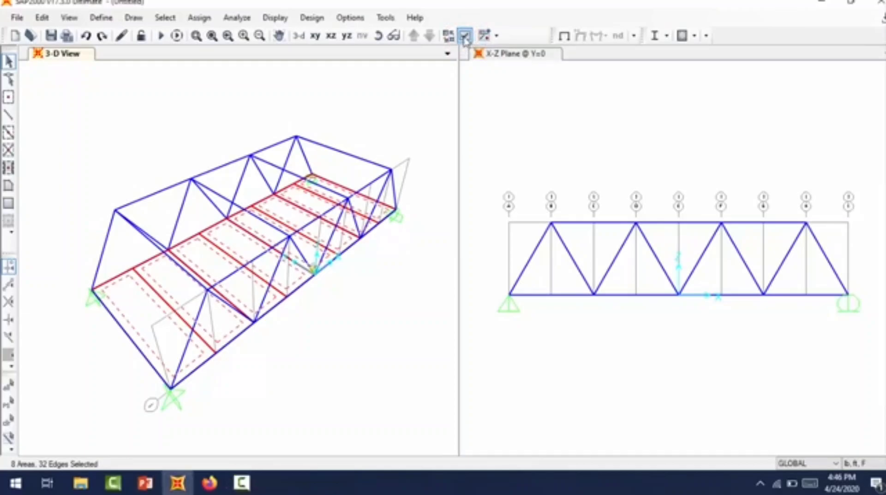
left_click(465, 37)
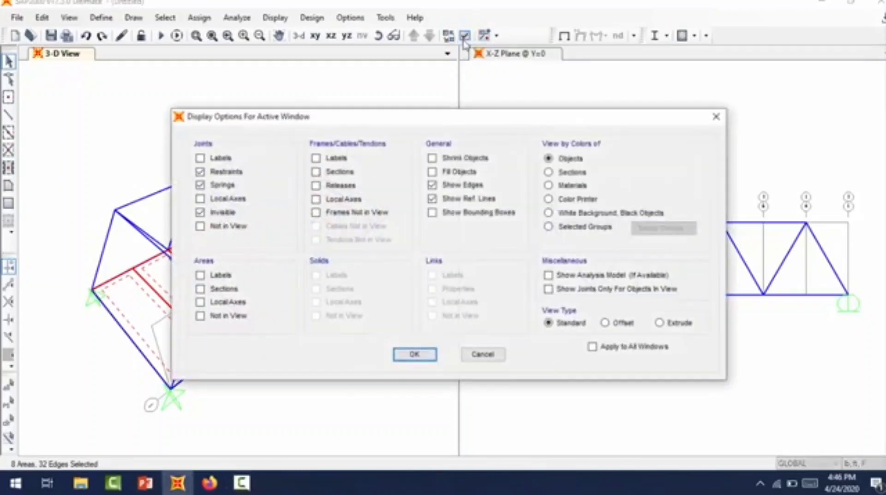
left_click(432, 174)
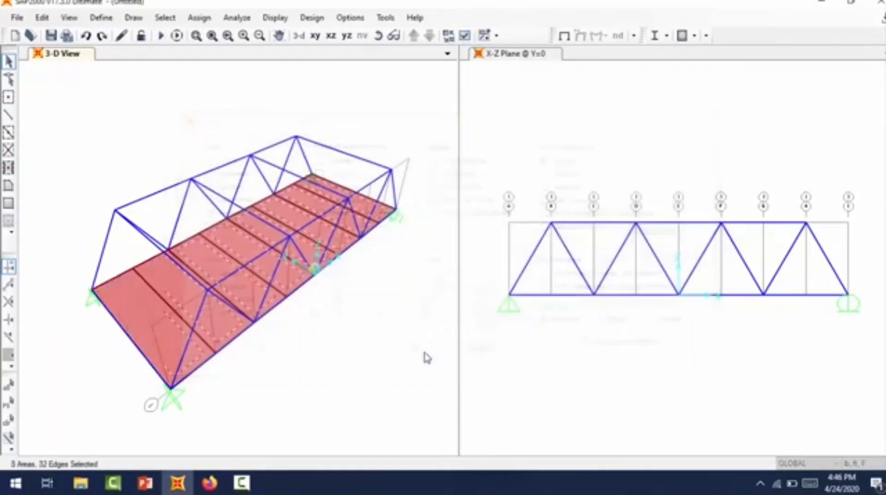
left_click(422, 354)
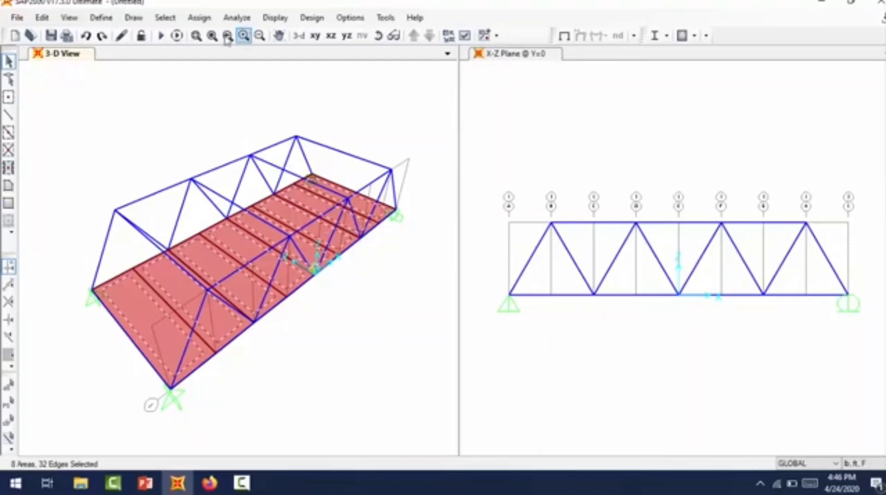
Add a new Shell - Thin area section named concrete with the 4000Psi material.
left_click(101, 18)
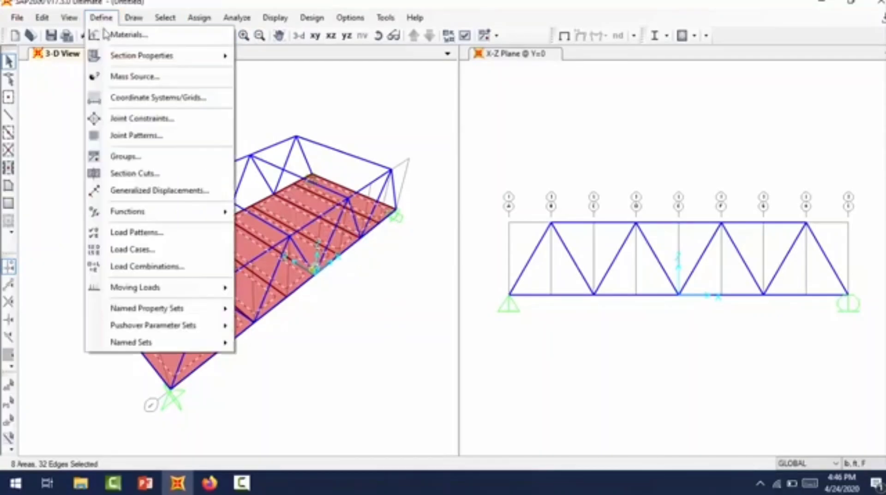
mouse_move(141, 64)
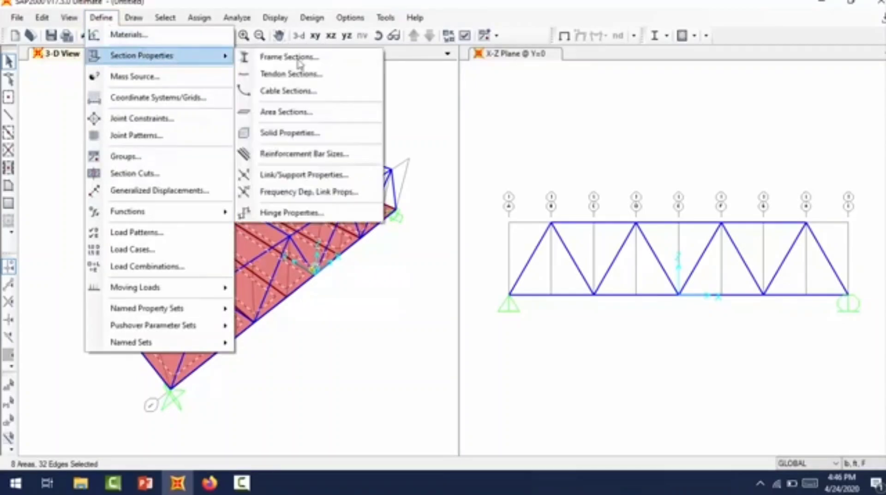
left_click(312, 117)
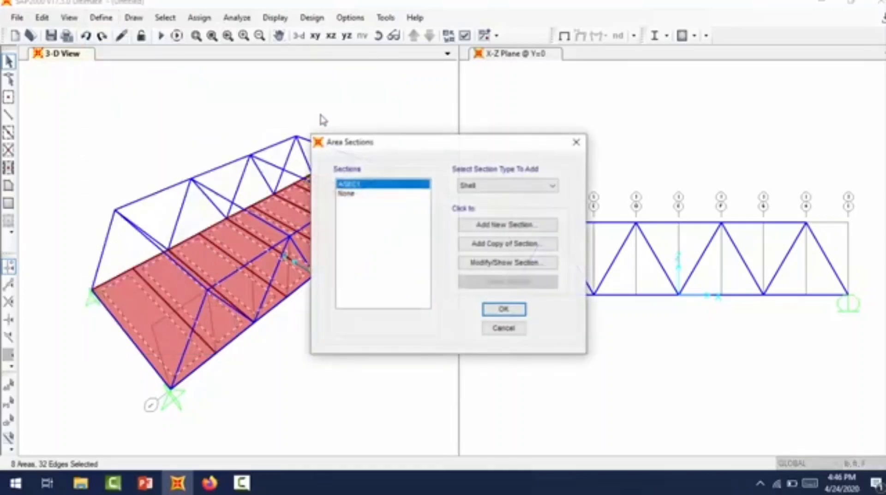
left_click_drag(382, 143, 327, 123)
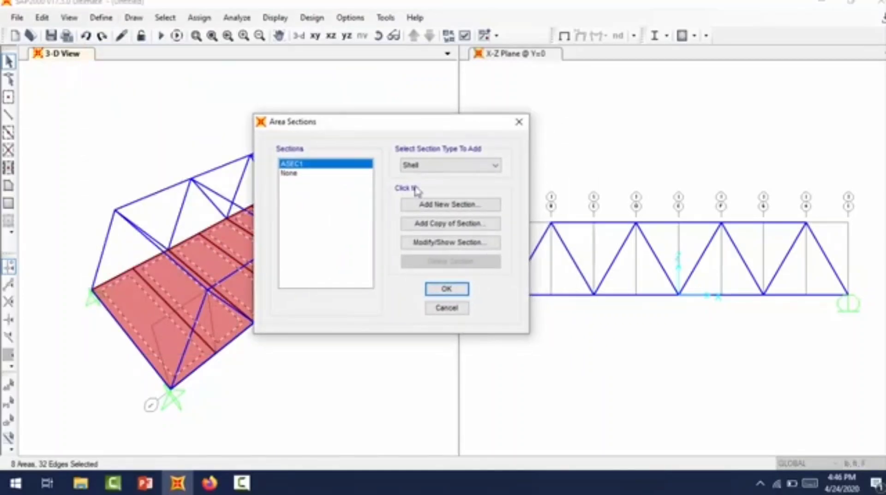
left_click(442, 205)
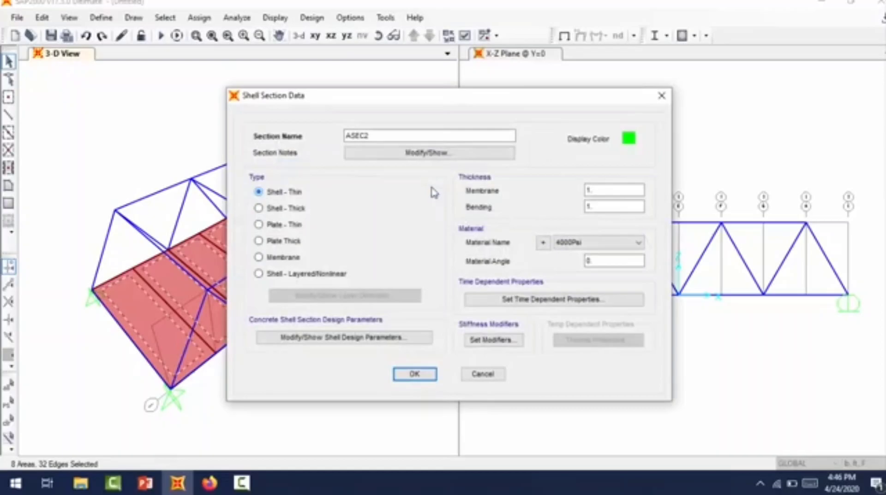
double_click(387, 136)
type("concrete")
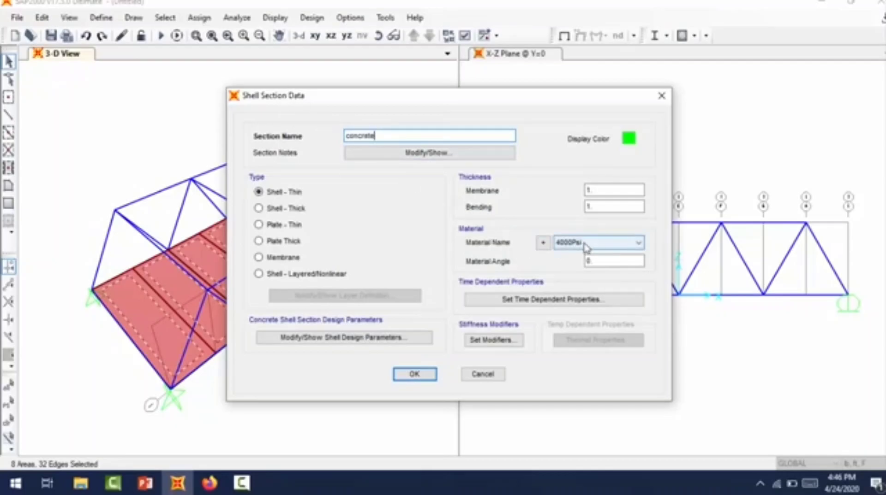
left_click(601, 242)
left_click(602, 243)
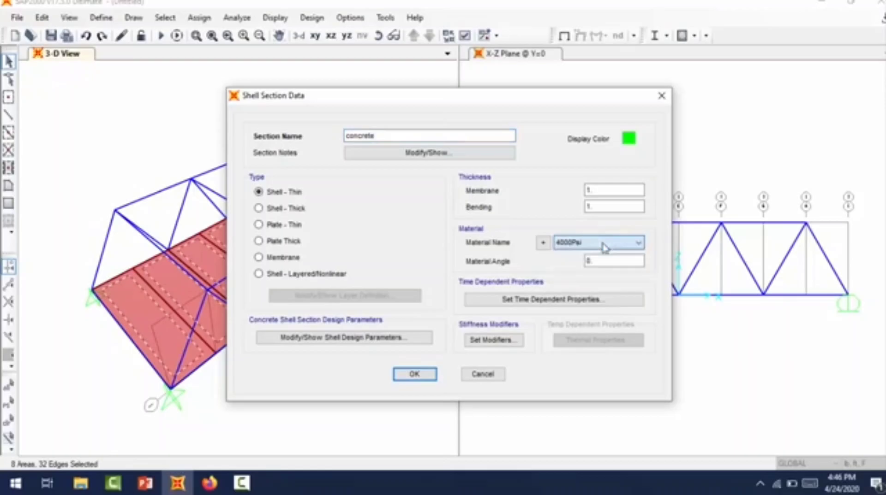
Set the concrete section's membrane thickness to 8 in and accept the area section definitions.
left_click(604, 191)
left_click_drag(605, 191, 535, 188)
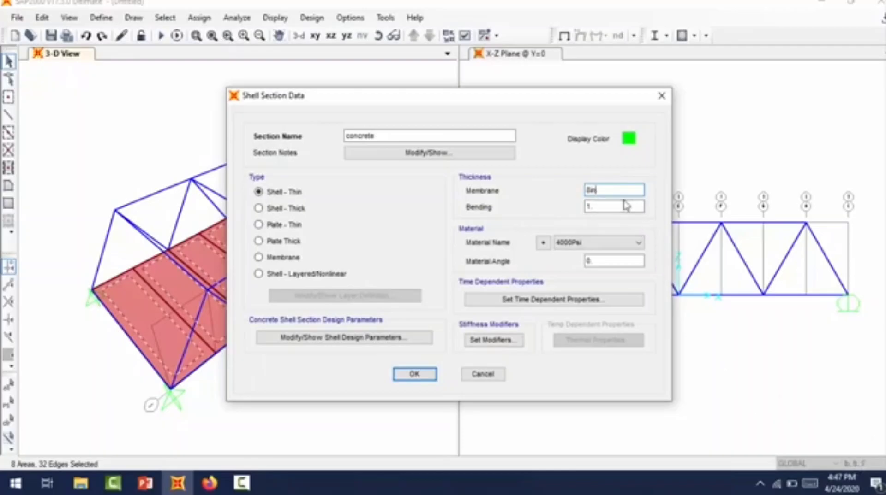
left_click(599, 206)
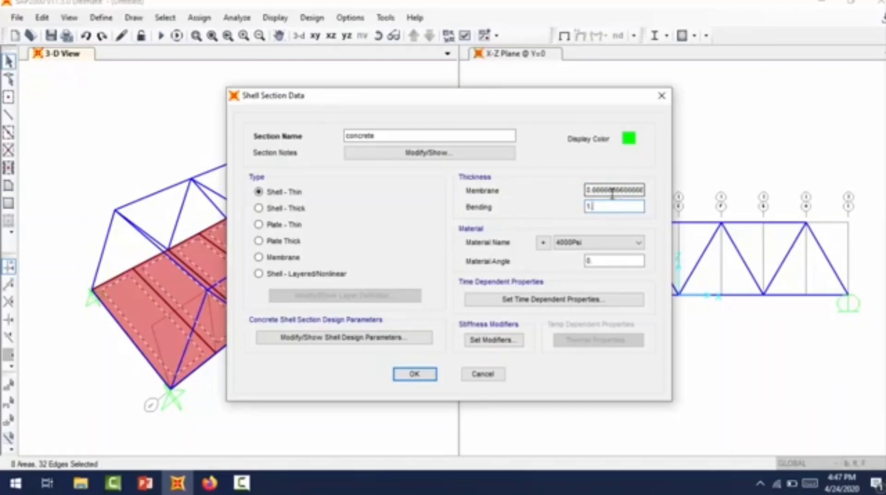
left_click(415, 374)
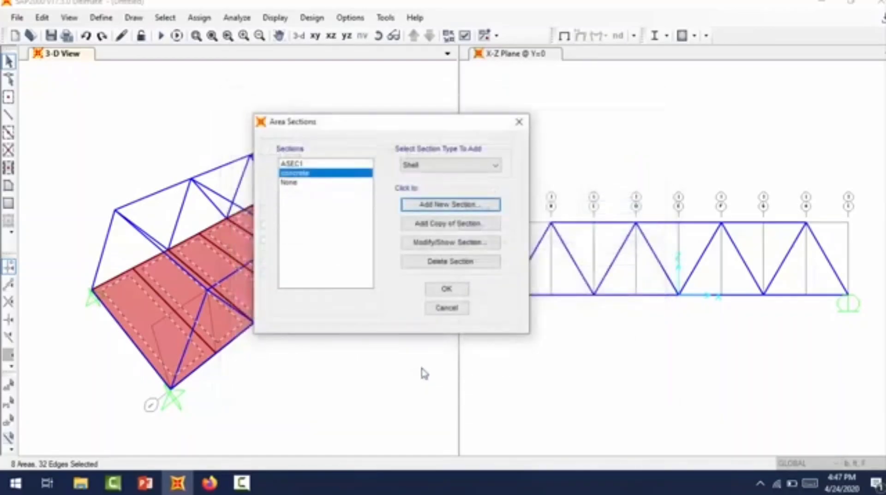
left_click(446, 289)
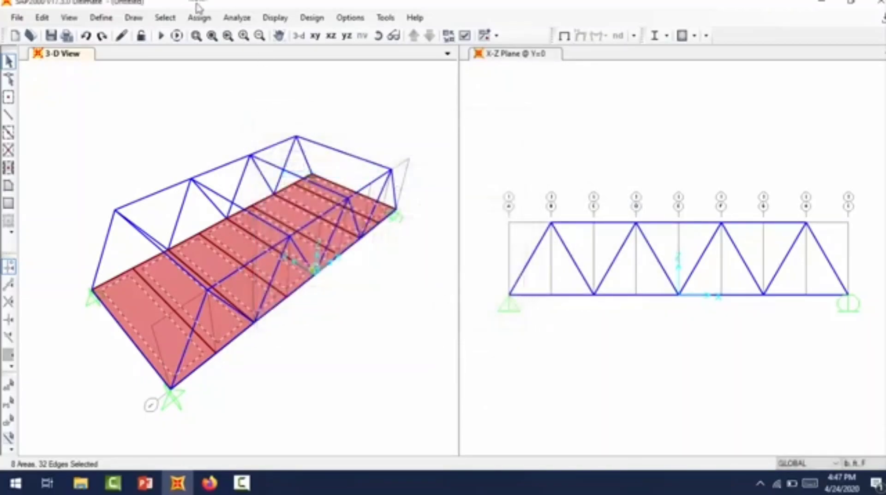
Assign the concrete area section to the eight selected deck areas.
left_click(202, 19)
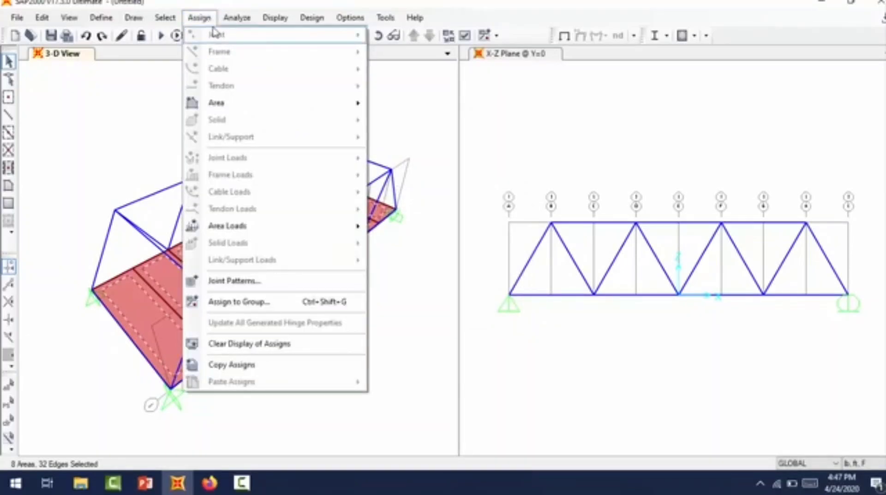
mouse_move(258, 107)
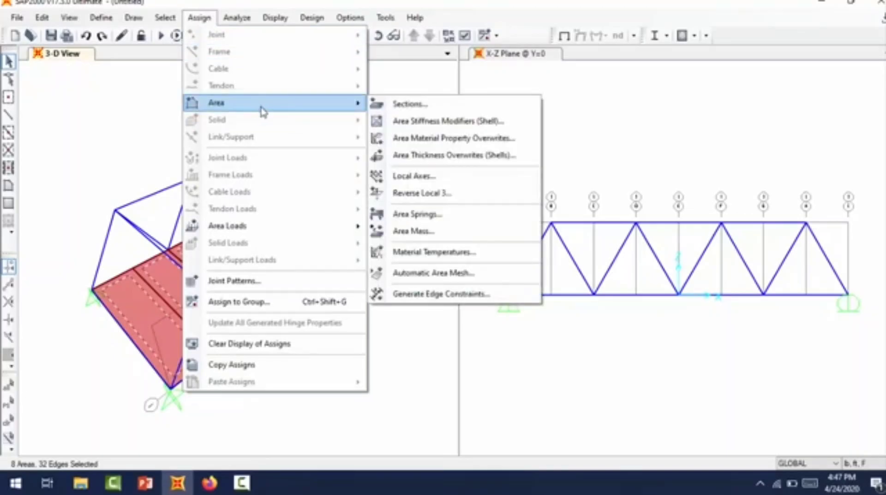
left_click(457, 110)
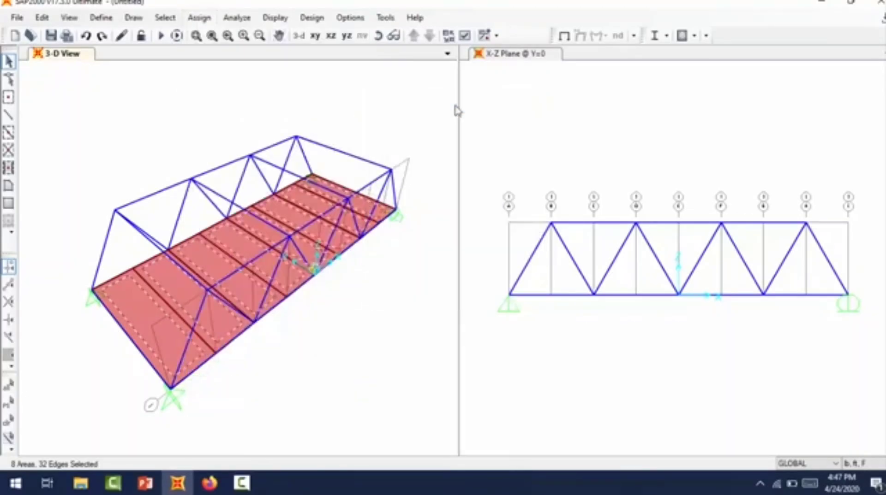
left_click(355, 194)
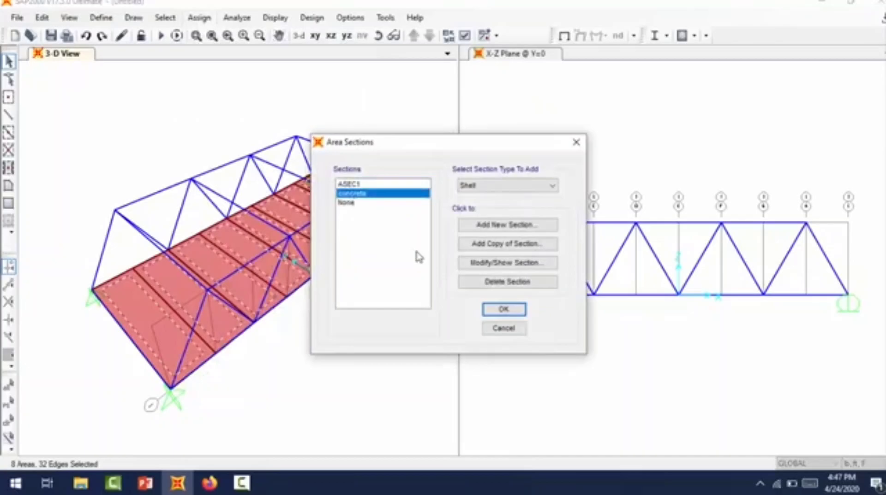
left_click(502, 309)
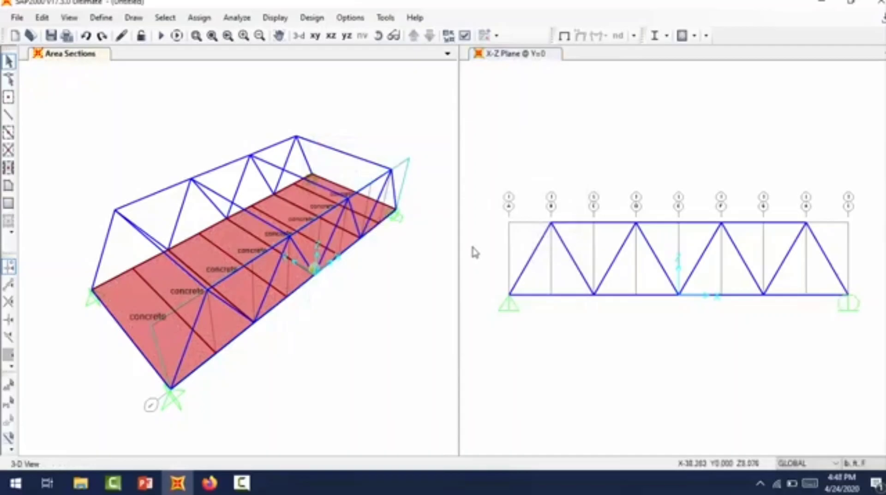
Select all eight deck areas and set their Membrane f11 and Membrane f22 stiffness modifiers to 0.
left_click(148, 303)
left_click(174, 287)
left_click(208, 262)
left_click(245, 241)
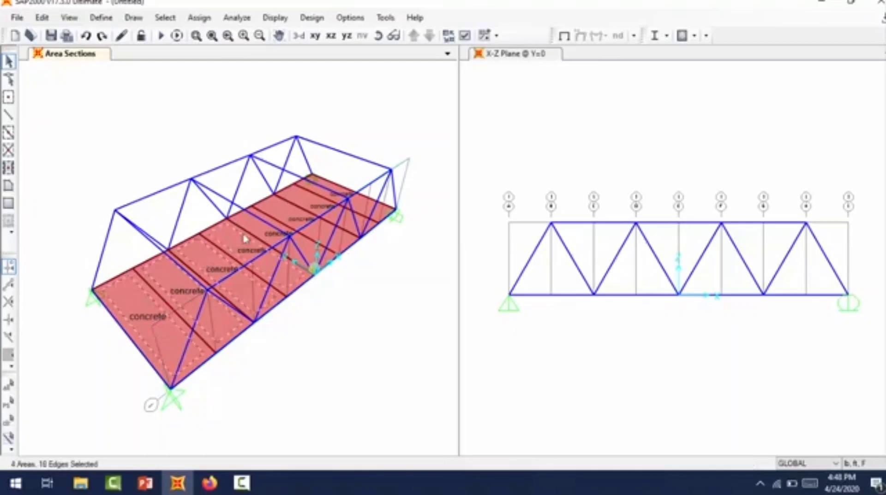
left_click(273, 227)
left_click(304, 208)
left_click(314, 203)
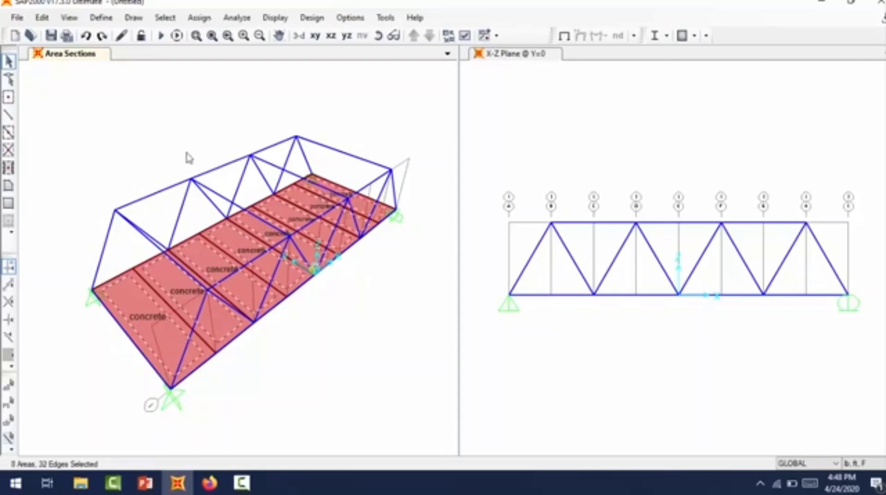
left_click(199, 18)
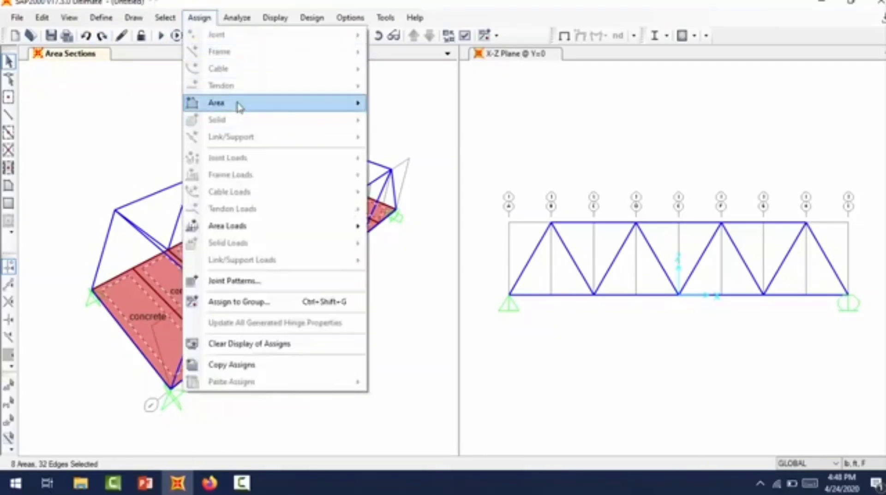
mouse_move(238, 104)
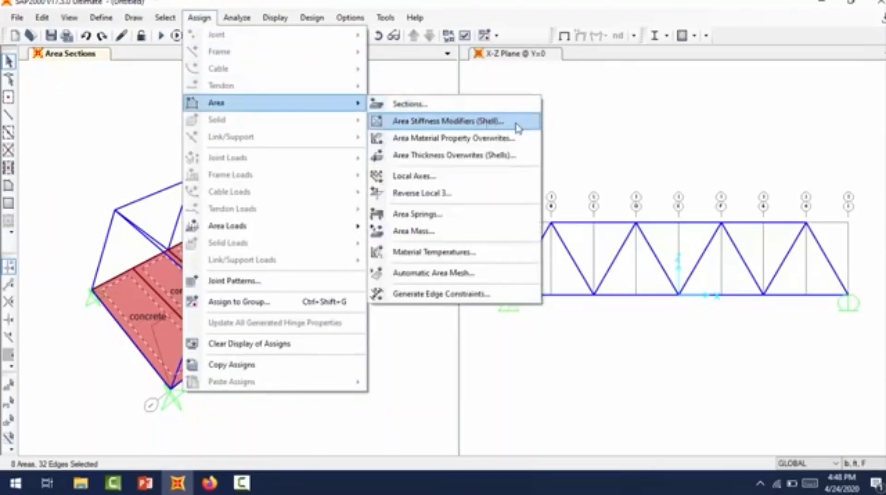
left_click(512, 126)
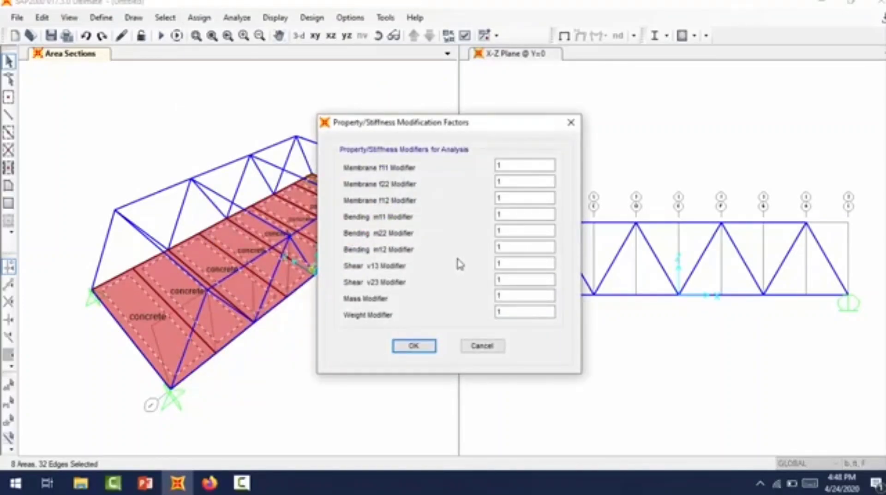
double_click(512, 165)
type("0")
double_click(513, 181)
type("0")
left_click(414, 347)
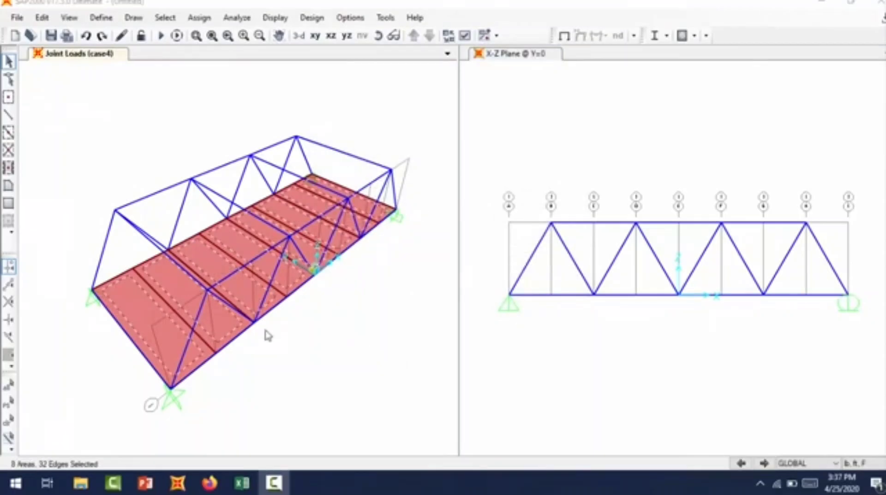
Review the truck wheel loads on the PowerPoint problem statement slide and the load patterns defined for the joint forces in SAP2000.
left_click(145, 484)
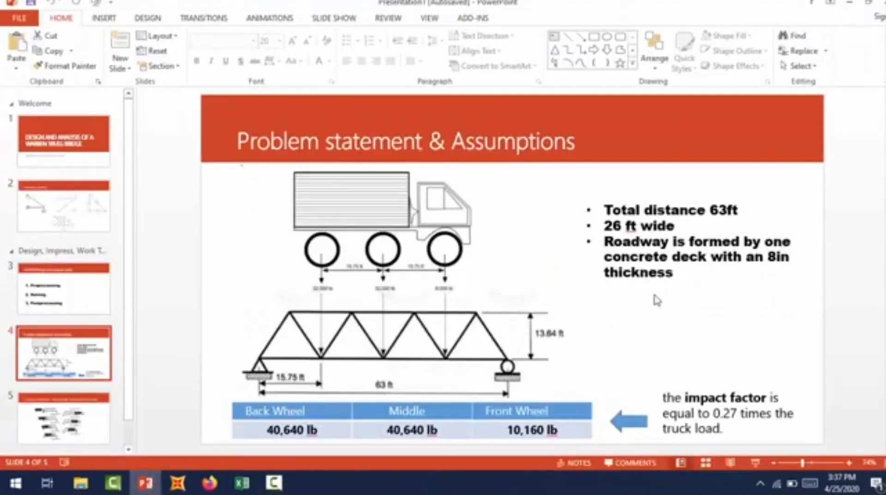
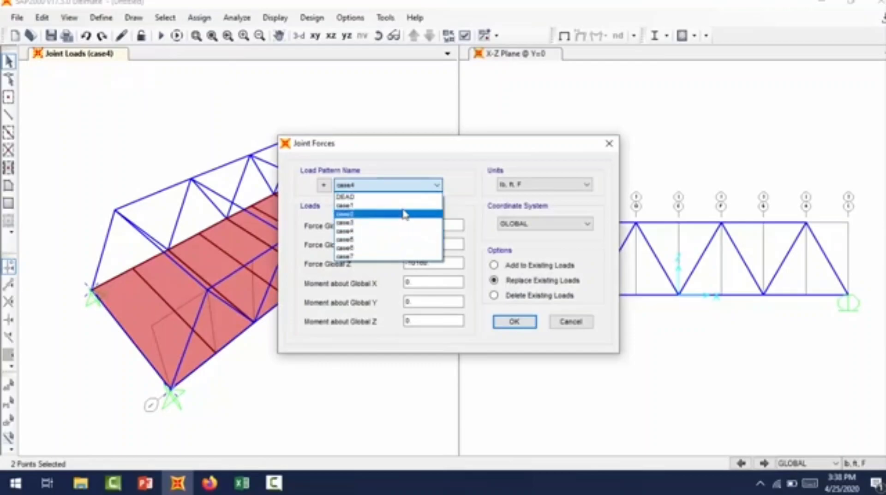
left_click(402, 163)
left_click(376, 185)
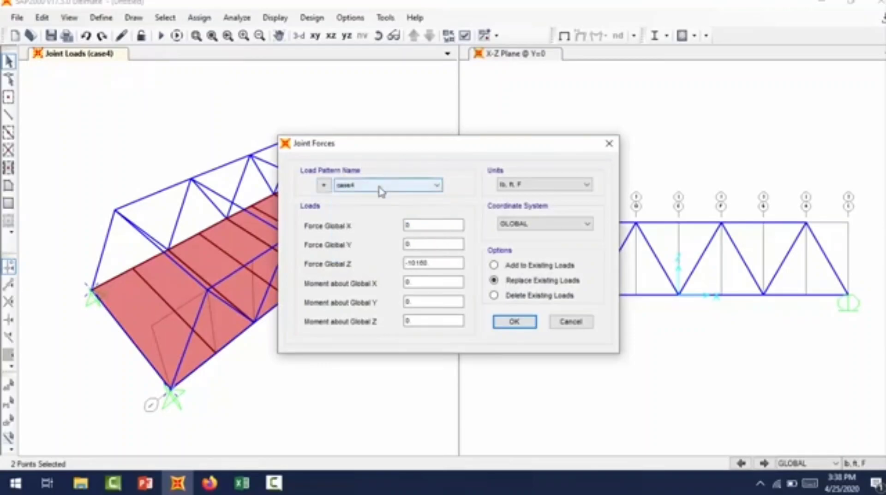
left_click(370, 179)
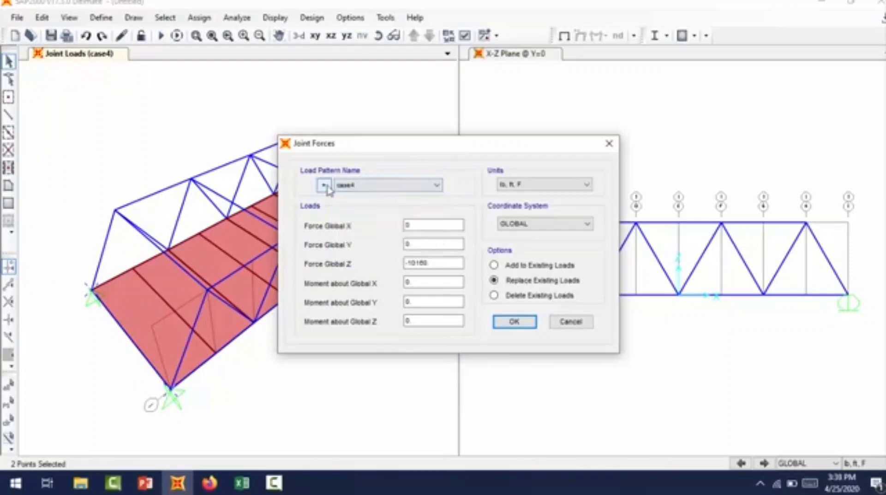
left_click(324, 186)
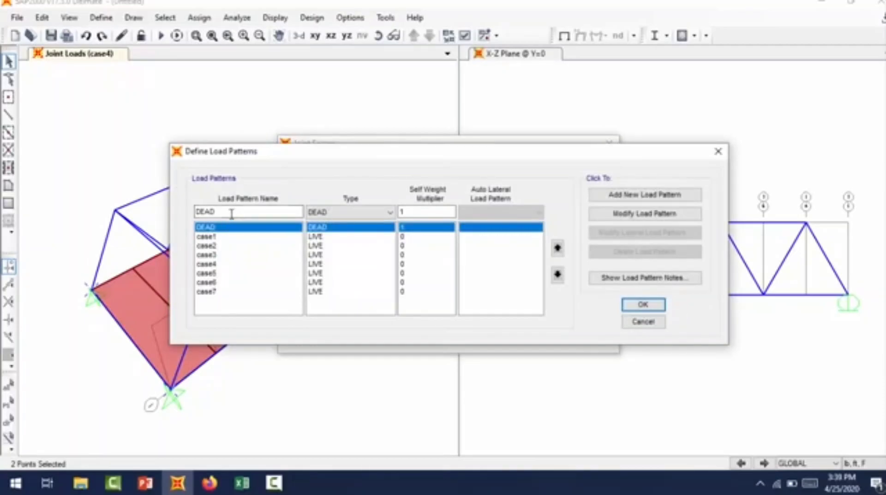
left_click_drag(231, 211, 189, 205)
left_click(352, 216)
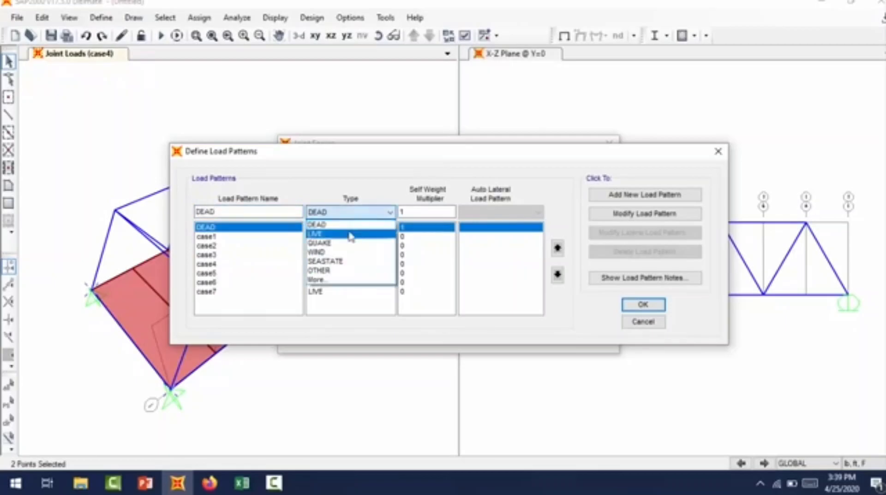
left_click(370, 222)
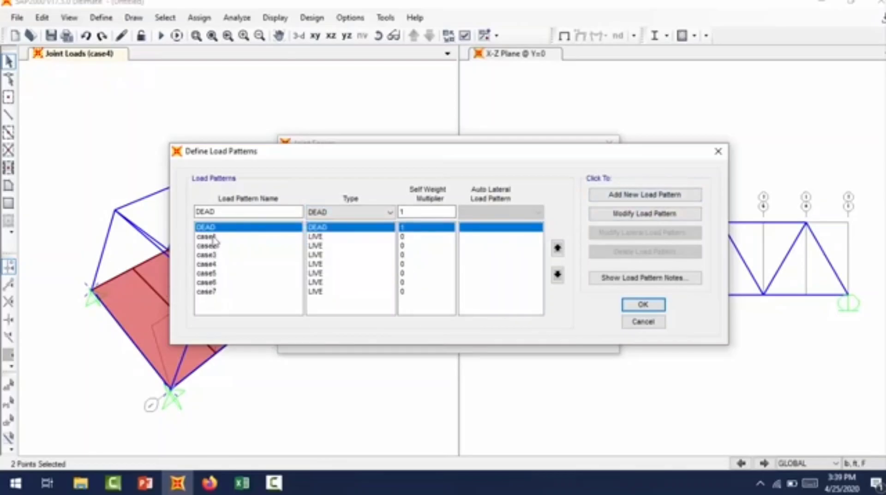
left_click(643, 322)
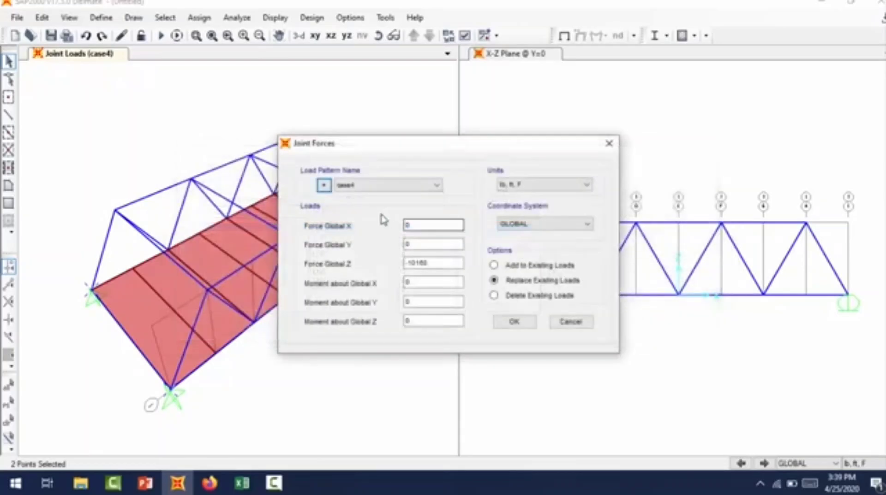
Apply a Global Z force of -10160 lb under load pattern case1 to the two pinned end joints, checking the front wheel load in PowerPoint.
left_click(434, 185)
left_click(422, 201)
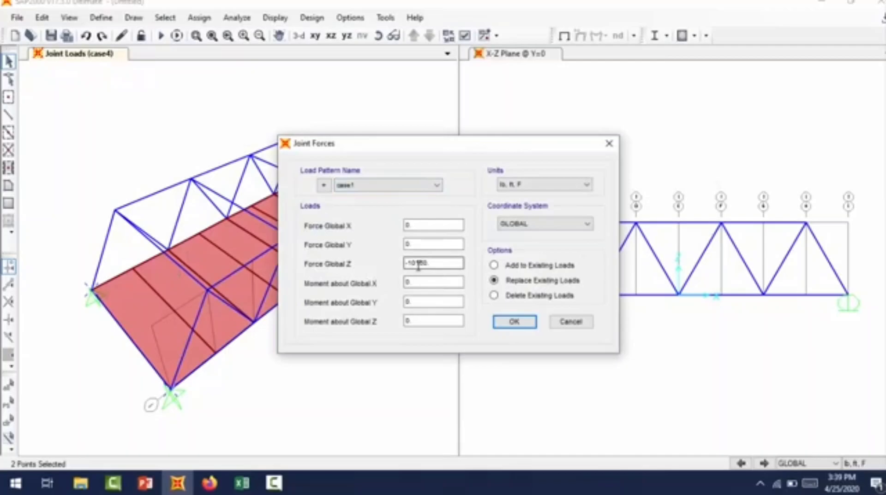
left_click_drag(369, 144, 531, 169)
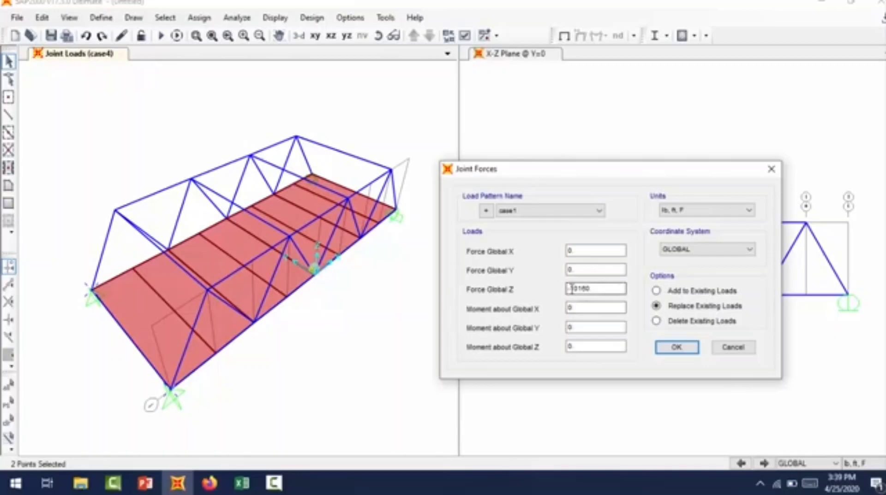
left_click_drag(567, 170, 502, 158)
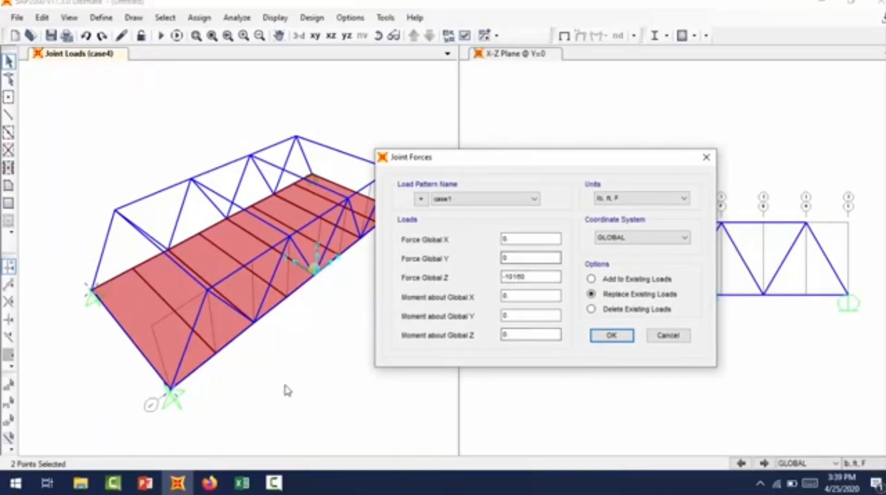
left_click(145, 483)
left_click(70, 355)
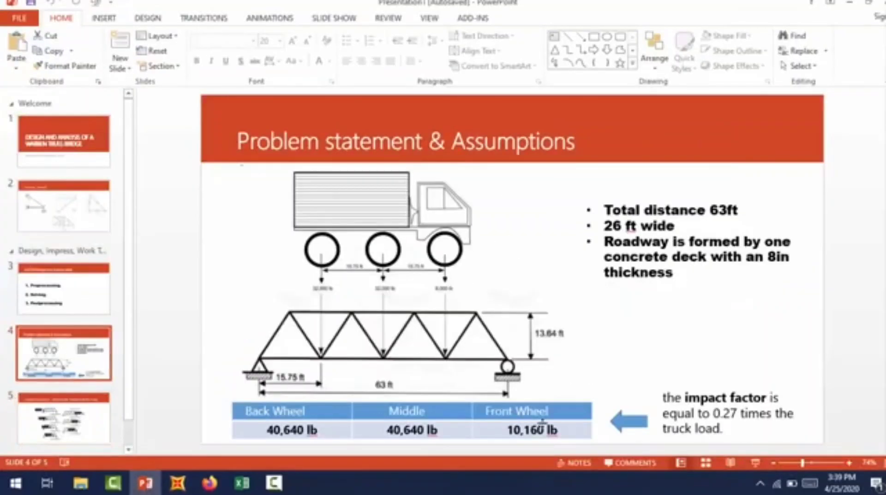
left_click(177, 483)
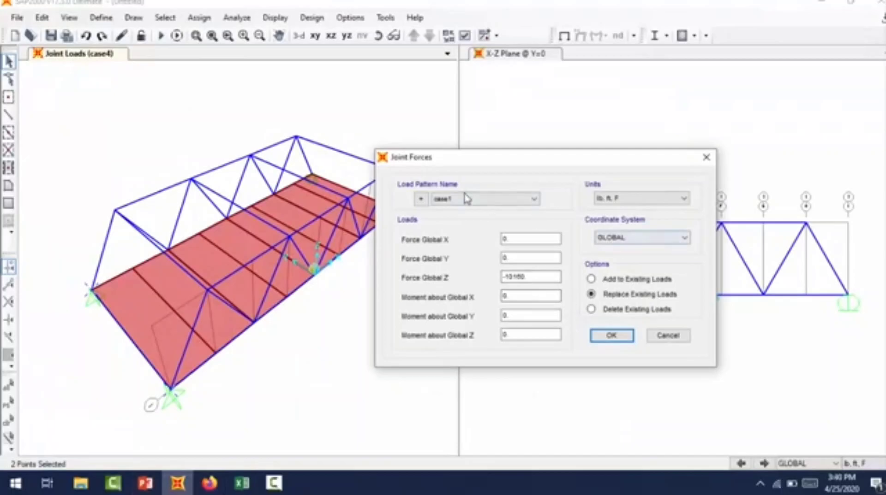
left_click(611, 335)
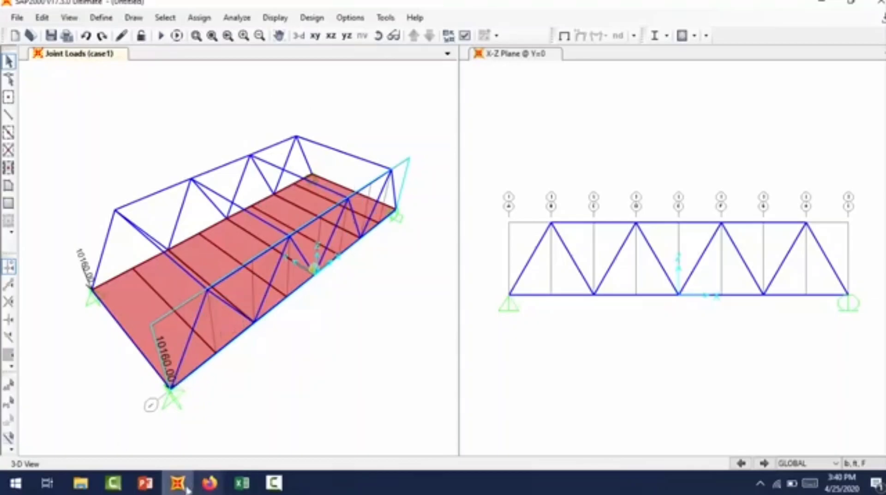
Switch to PowerPoint to examine the truck positions on the Loading Condition slide, and return to SAP2000.
left_click(146, 483)
left_click(68, 408)
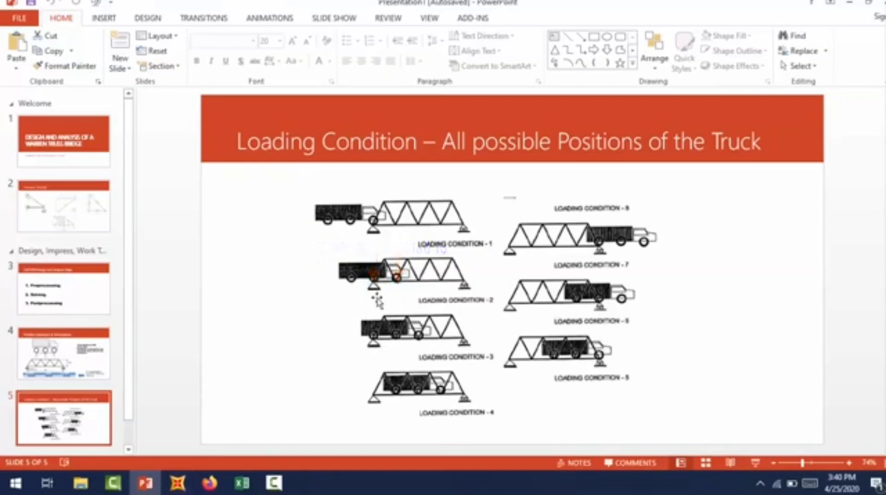
left_click(181, 484)
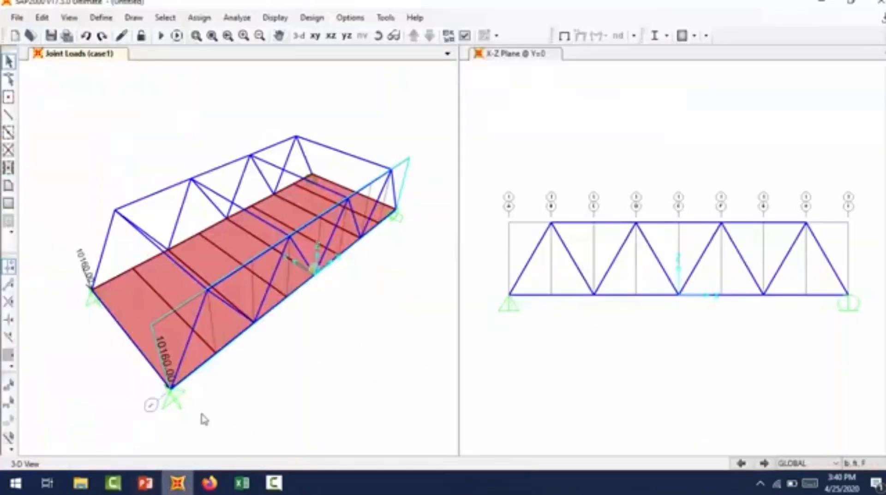
Apply a Global Z force of -10160 lb under load pattern case2 to the first interior truss joint on each side of the deck.
left_click(254, 320)
left_click(172, 253)
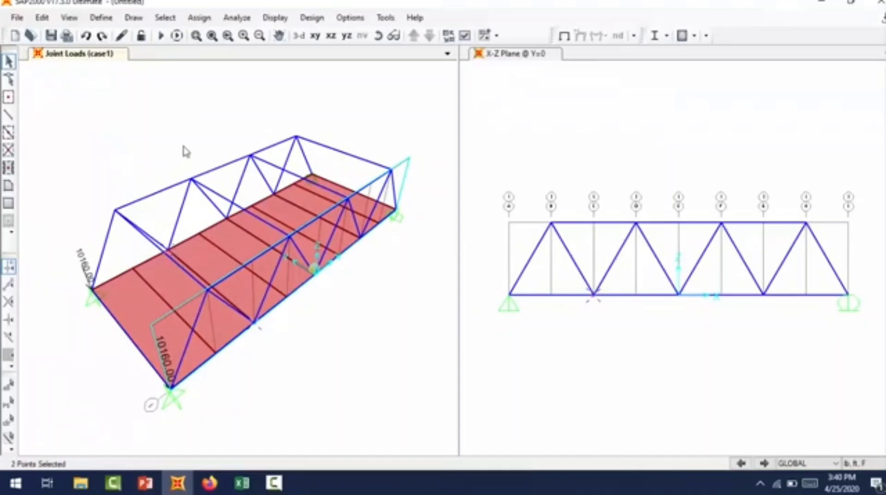
left_click(199, 26)
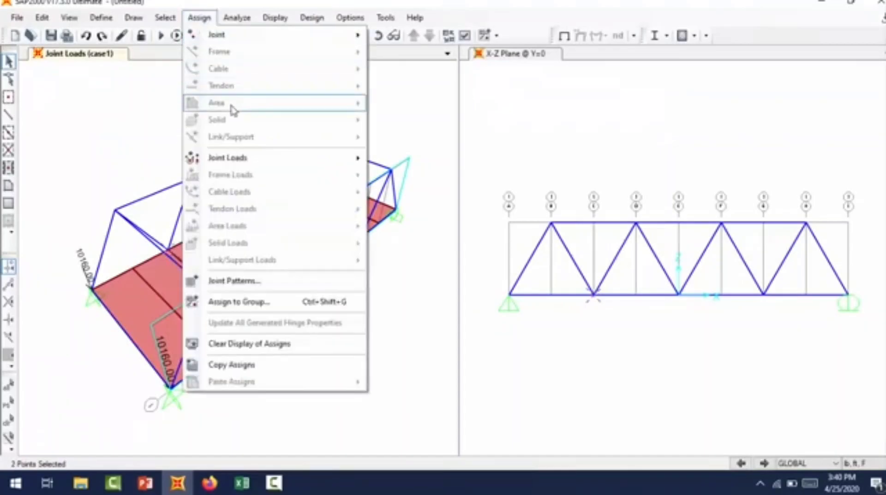
mouse_move(261, 156)
left_click(398, 158)
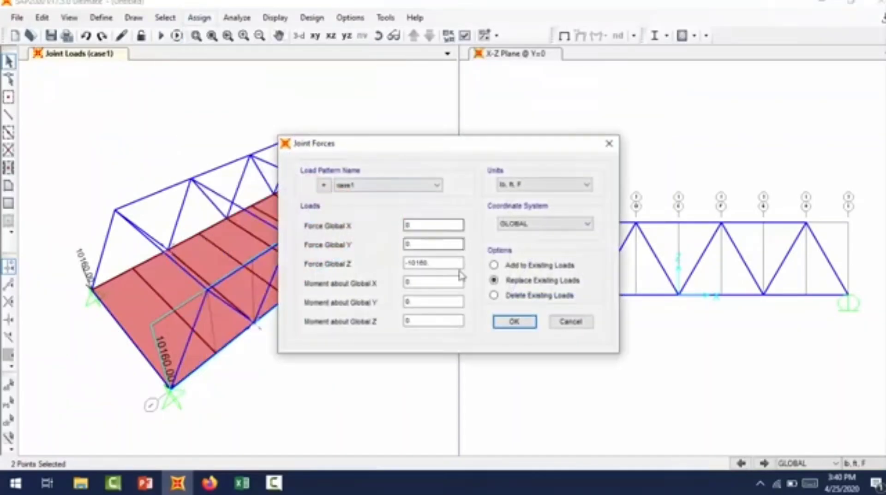
left_click(402, 185)
left_click(394, 215)
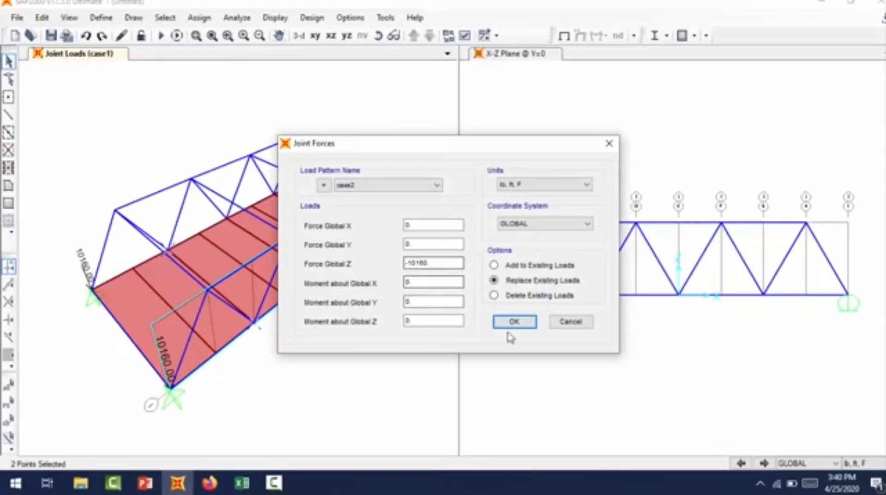
left_click(497, 322)
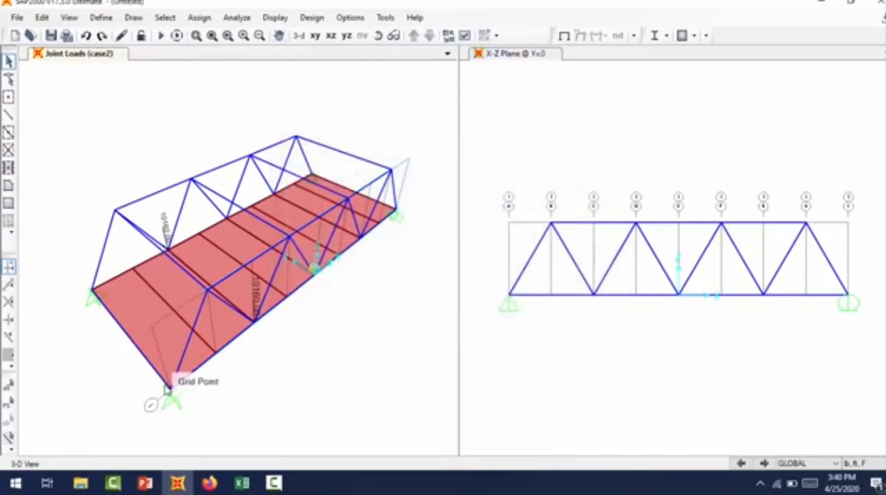
Apply a Global Z force of -40640 lb under load pattern case2 to the two pinned end joints of the deck.
left_click(169, 389)
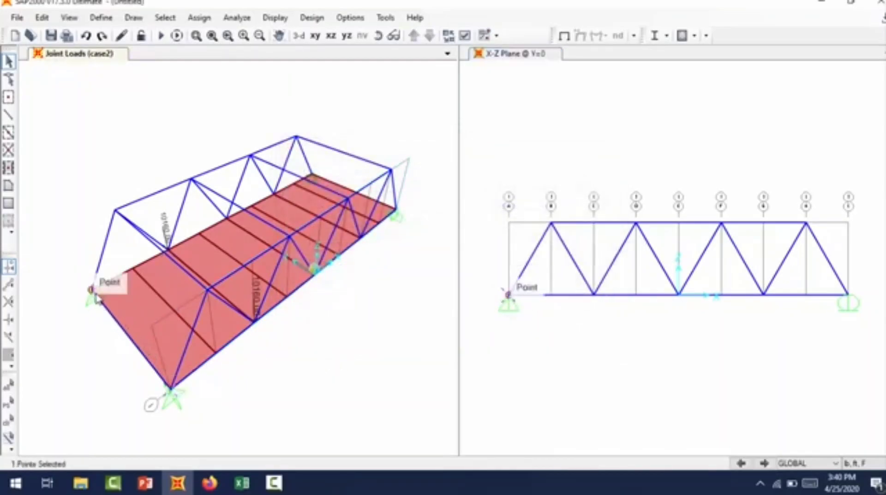
left_click(92, 289)
left_click(198, 18)
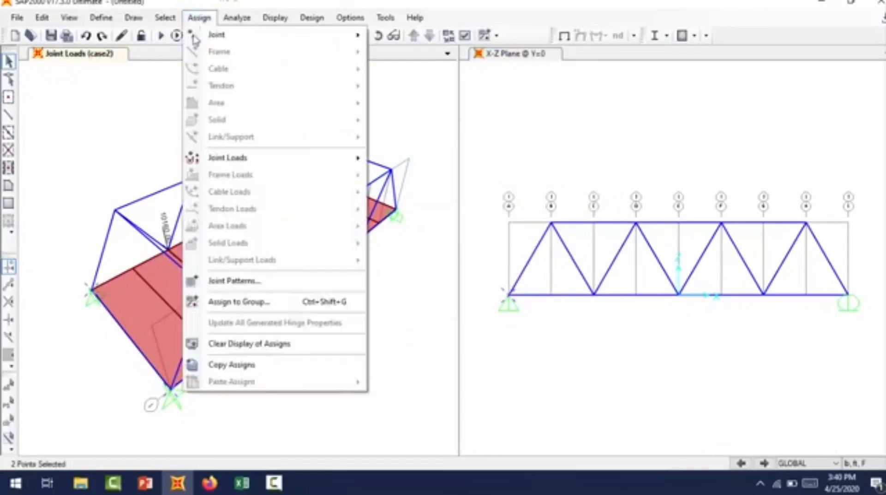
mouse_move(257, 162)
left_click(443, 159)
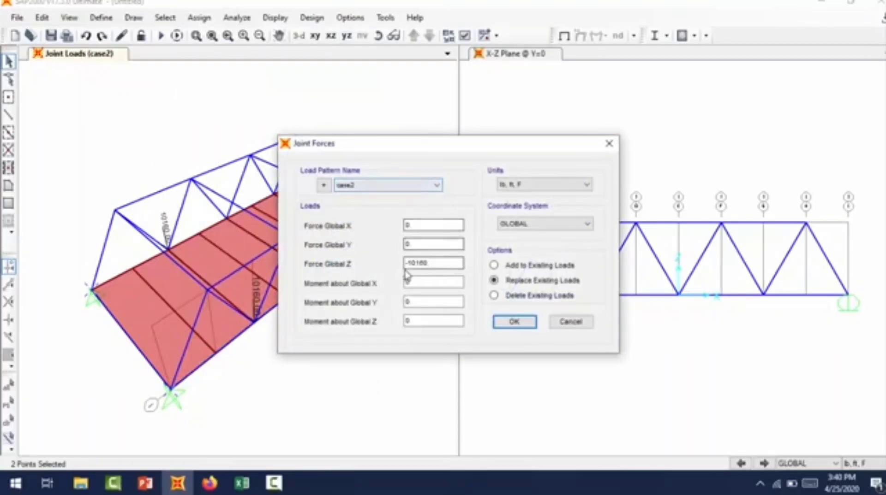
left_click_drag(406, 263, 437, 263)
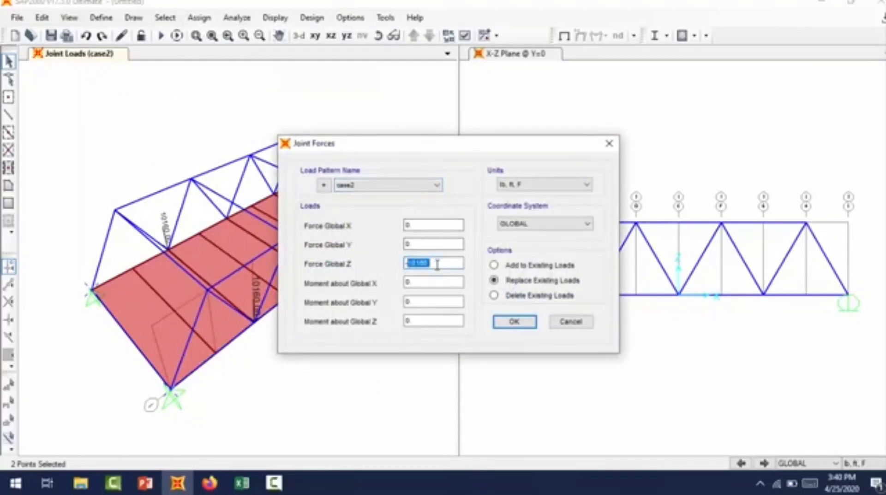
type("-")
left_click(503, 323)
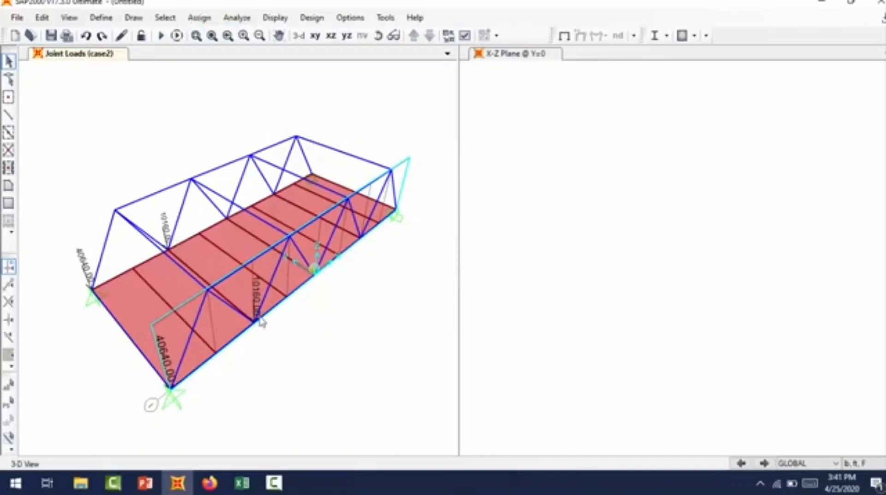
Check loading condition 3 in PowerPoint, then apply a Global Z force of -10160 lb under case3 to the midspan deck joint on each side.
mouse_move(176, 488)
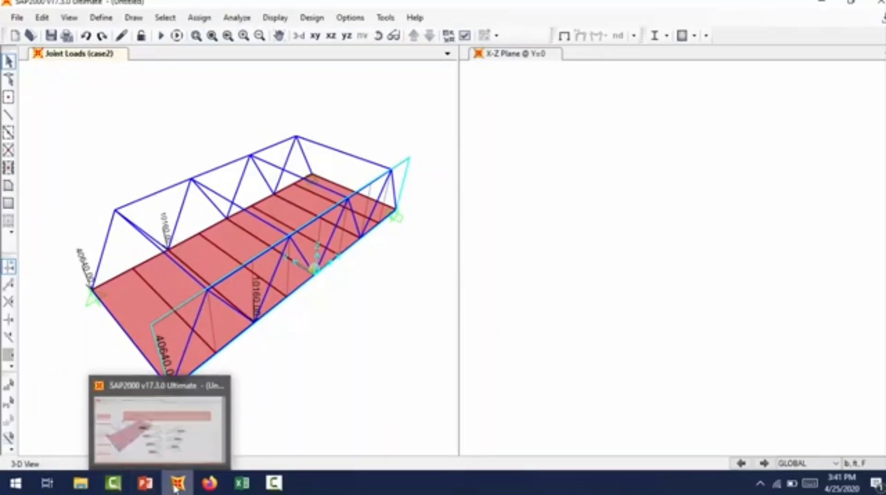
left_click(146, 483)
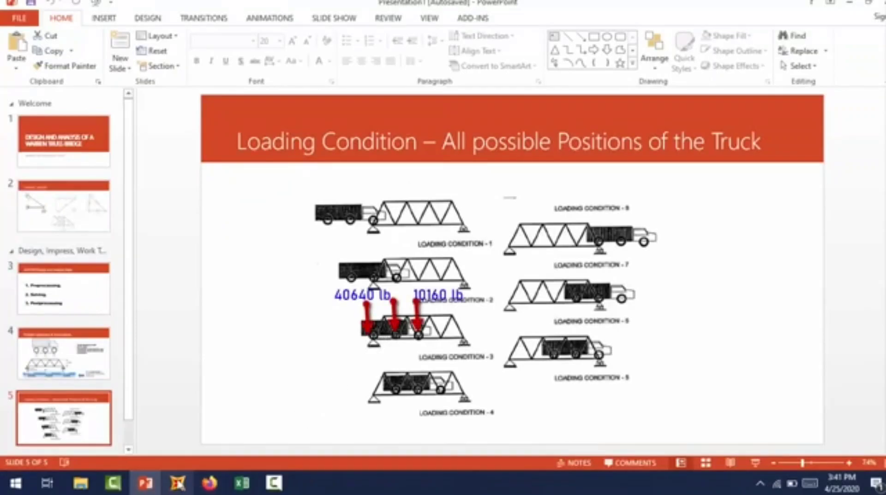
mouse_move(179, 486)
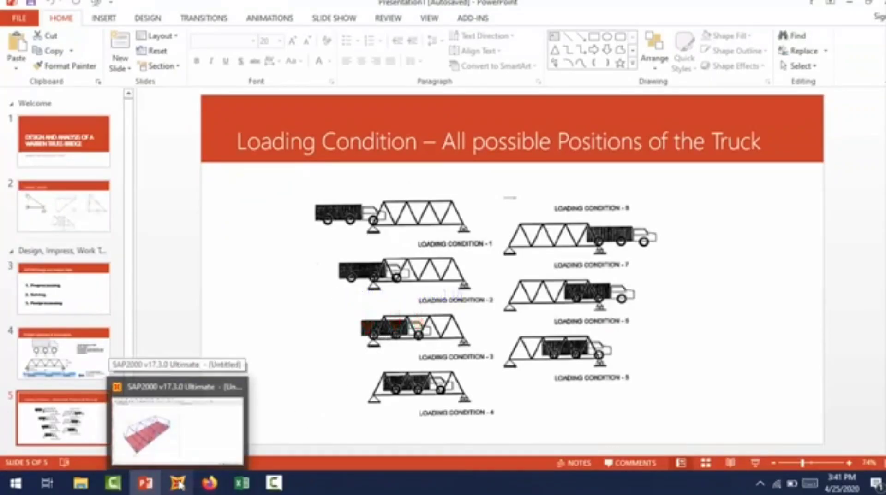
left_click(178, 484)
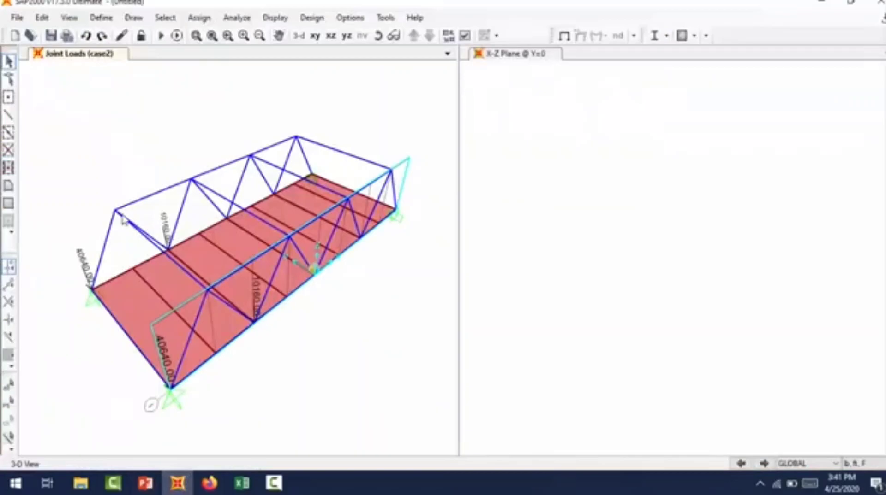
left_click(318, 276)
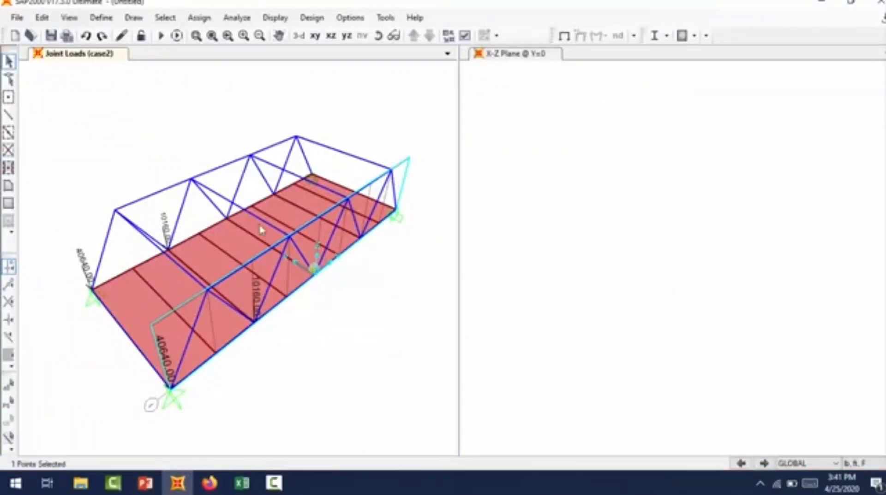
left_click(229, 217)
left_click(199, 17)
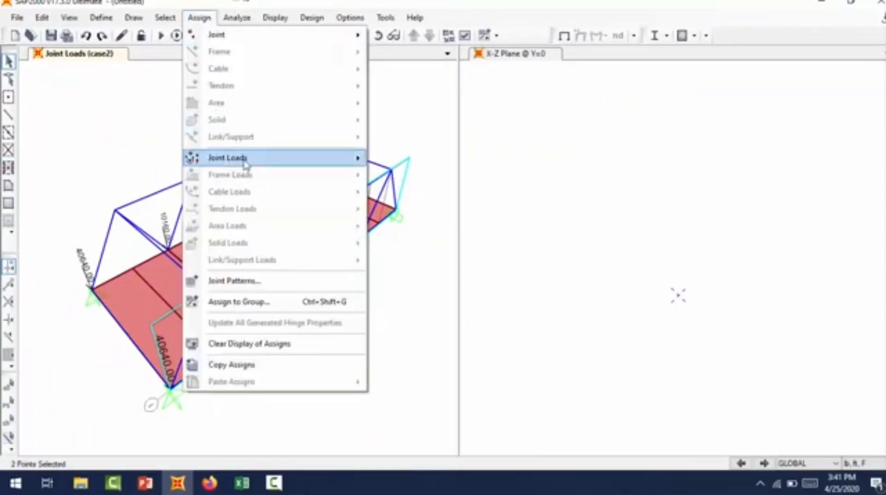
mouse_move(258, 164)
left_click(406, 159)
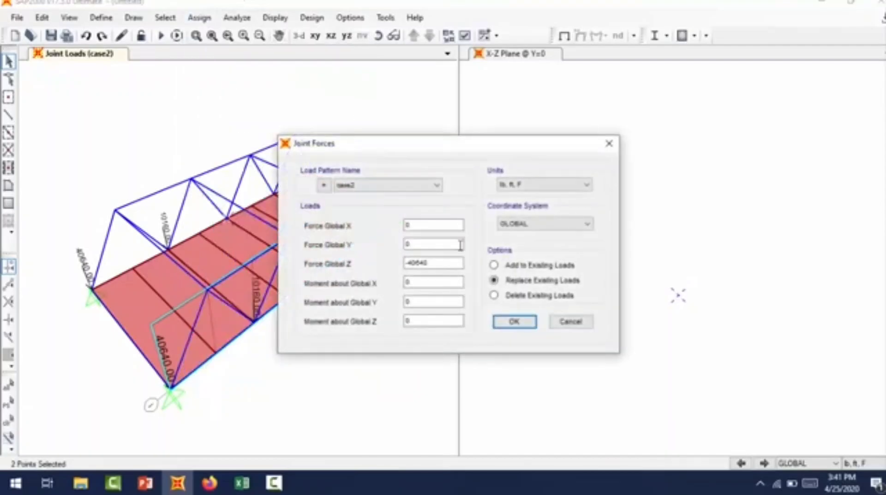
double_click(407, 264)
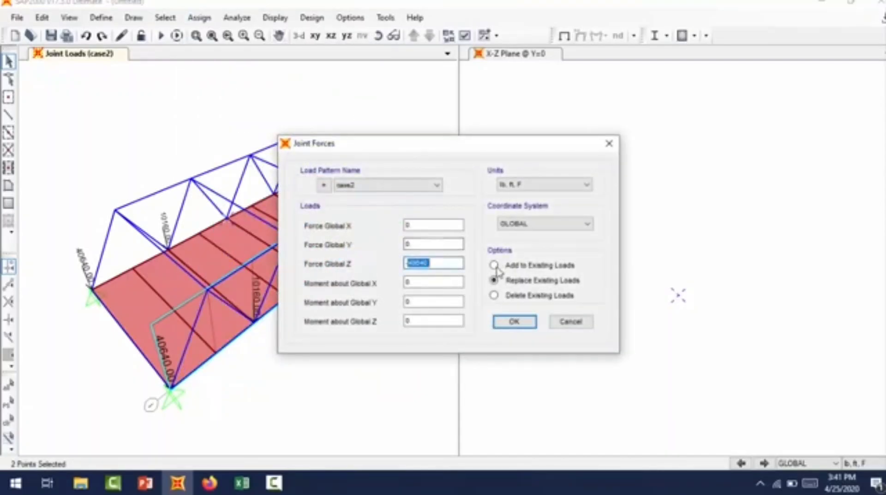
type("-101")
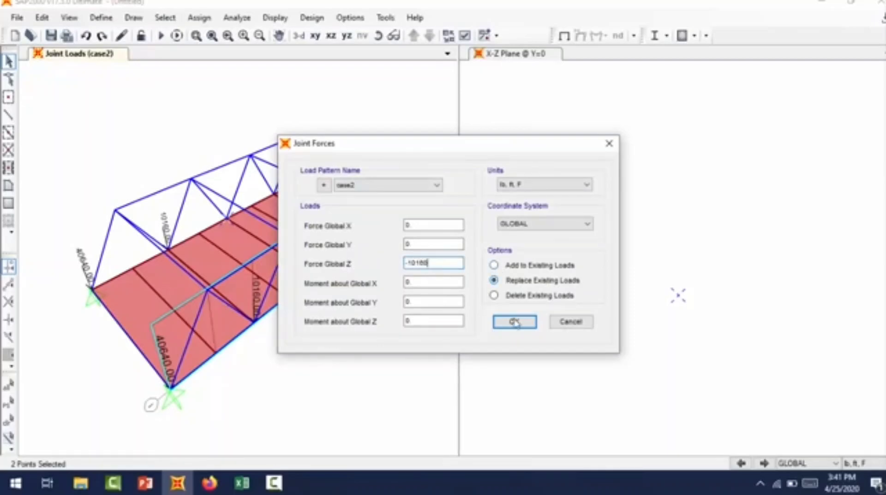
left_click(528, 327)
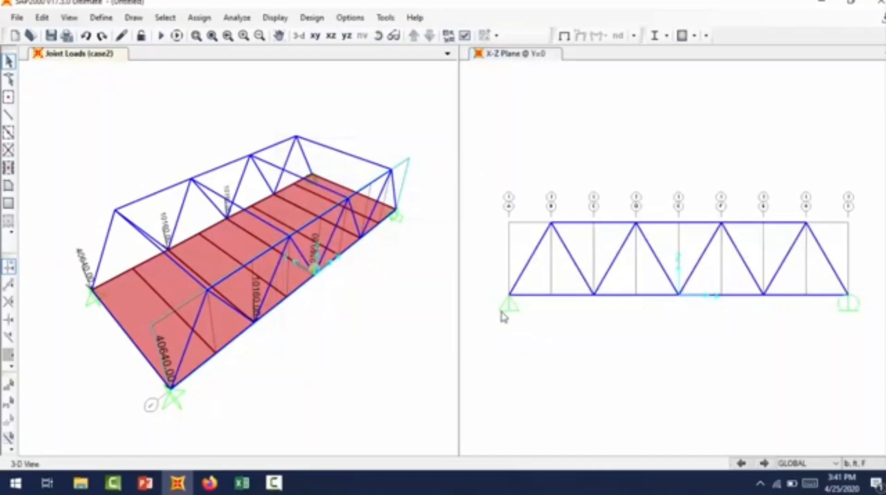
Apply a Global Z force of -40640 lb under case3 to the pinned end joints and the first interior truss joints on both sides.
left_click(255, 321)
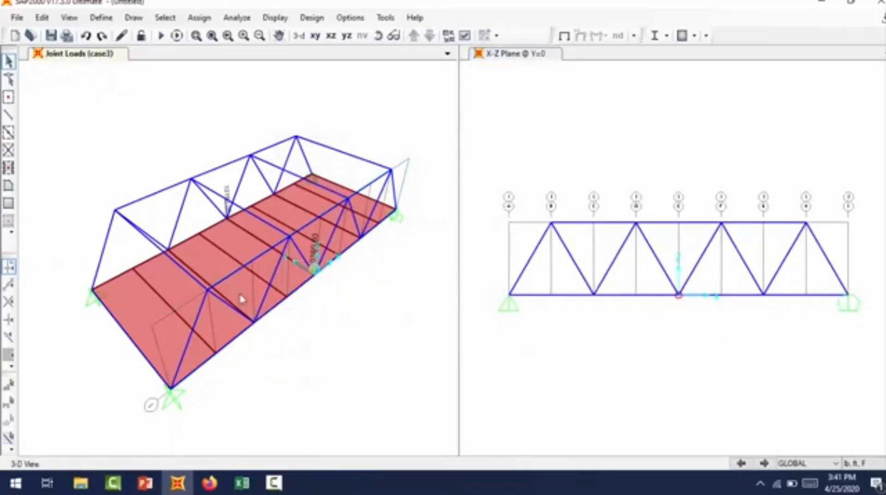
left_click(166, 252)
left_click(170, 388)
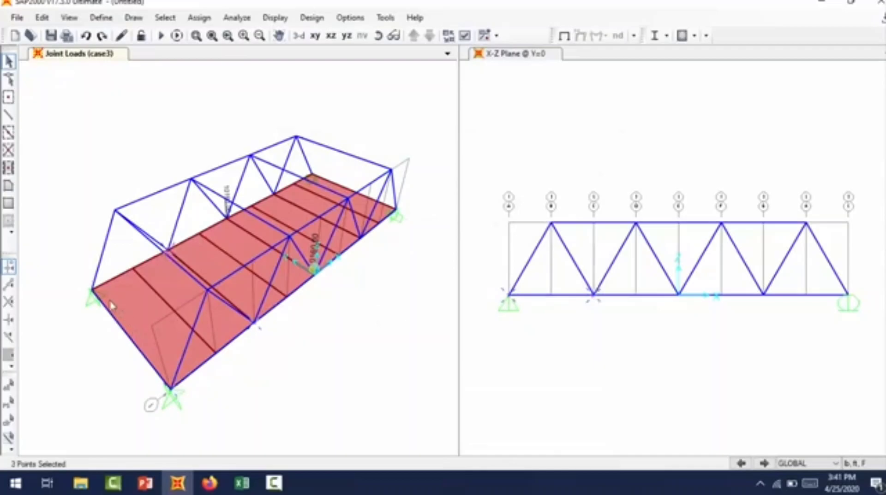
left_click(92, 290)
left_click(211, 19)
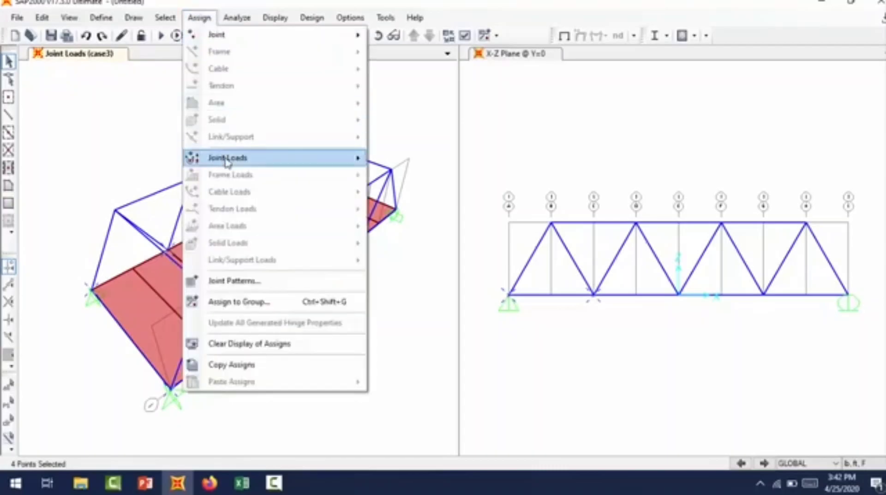
mouse_move(229, 162)
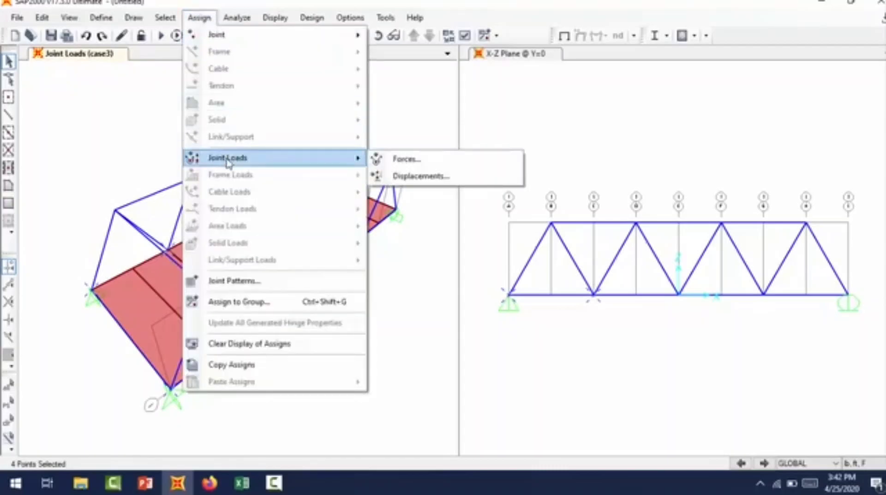
left_click(404, 159)
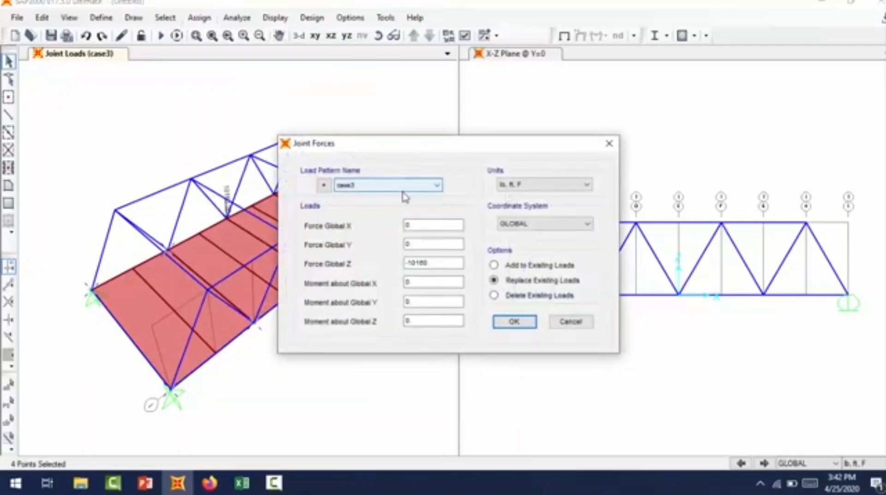
double_click(416, 266)
type("-4064")
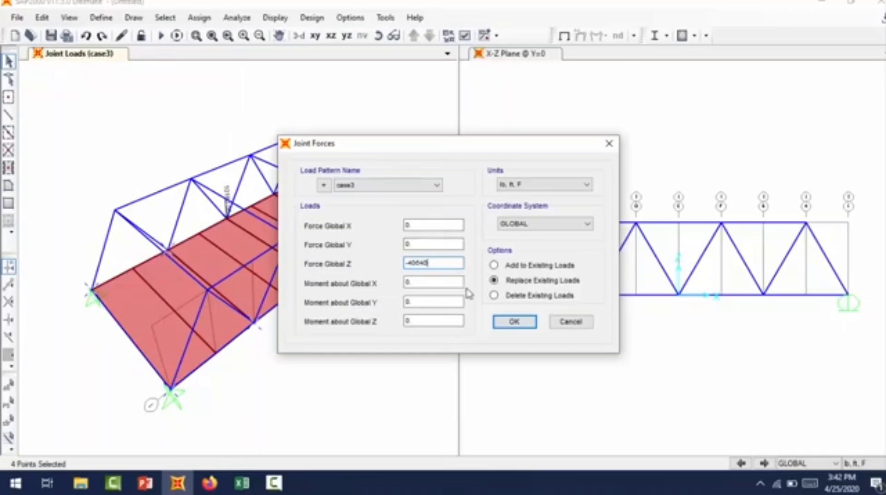
left_click(513, 323)
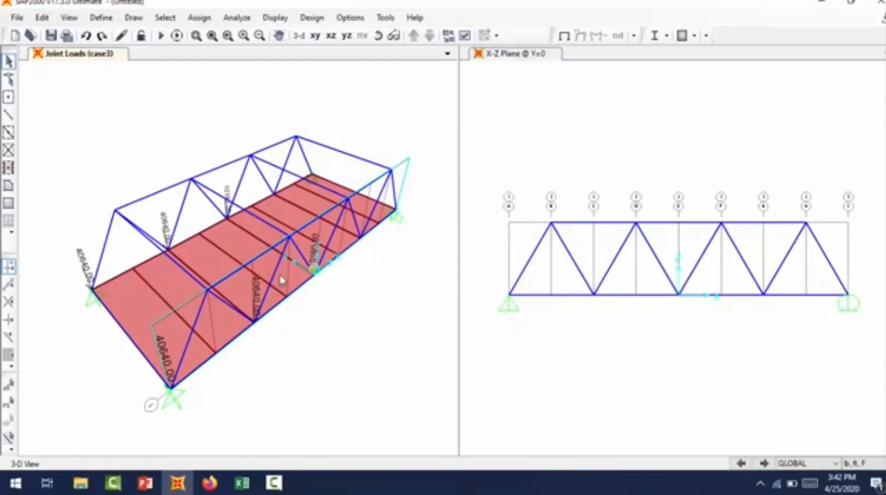
Apply a Global Z force of -10160 lb under load pattern case4 to the third interior truss joint on each side of the deck.
left_click(360, 240)
left_click(274, 191)
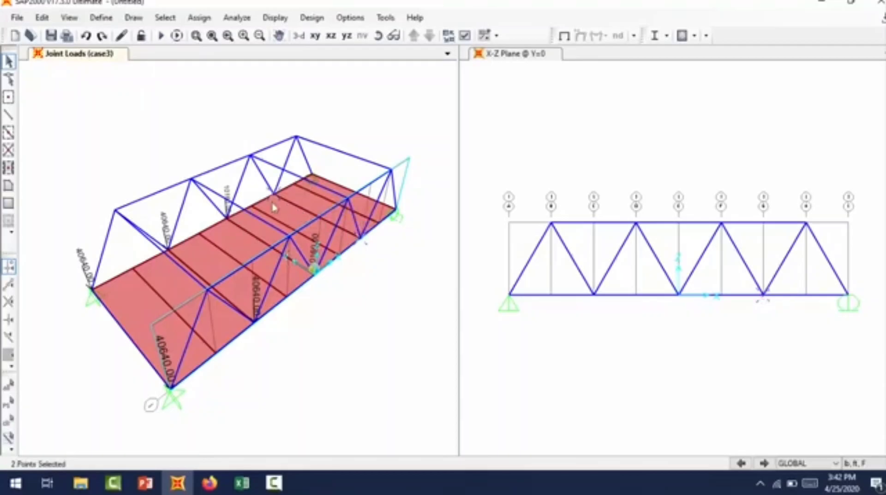
left_click(199, 17)
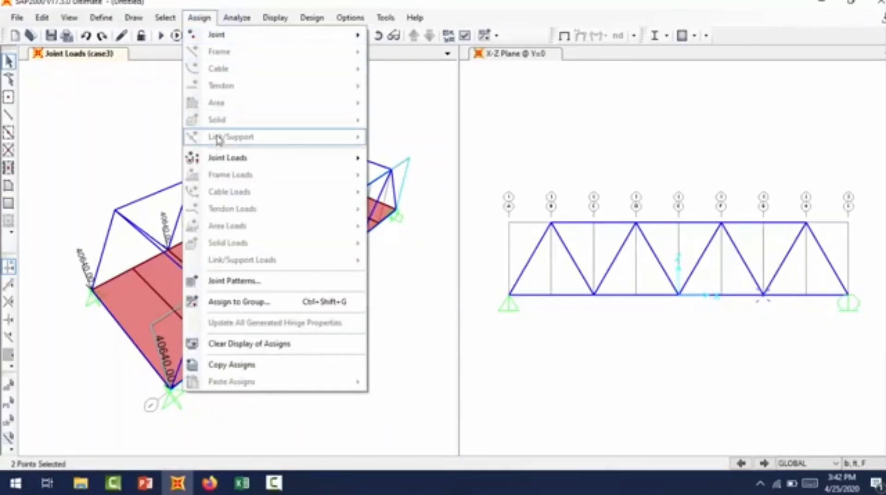
mouse_move(267, 165)
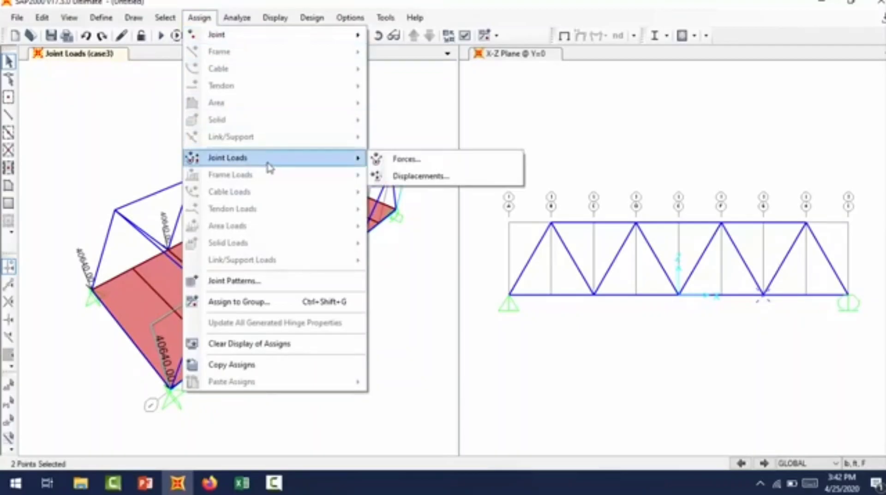
left_click(399, 162)
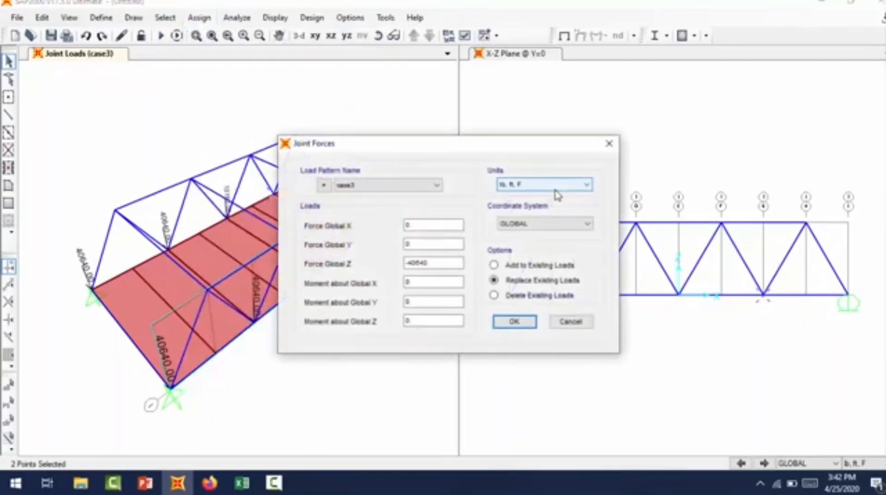
left_click_drag(437, 155, 509, 140)
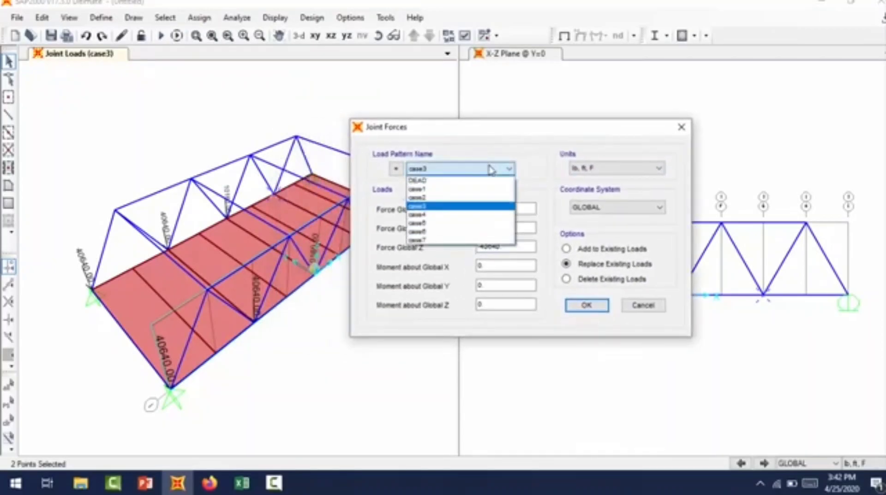
left_click(474, 215)
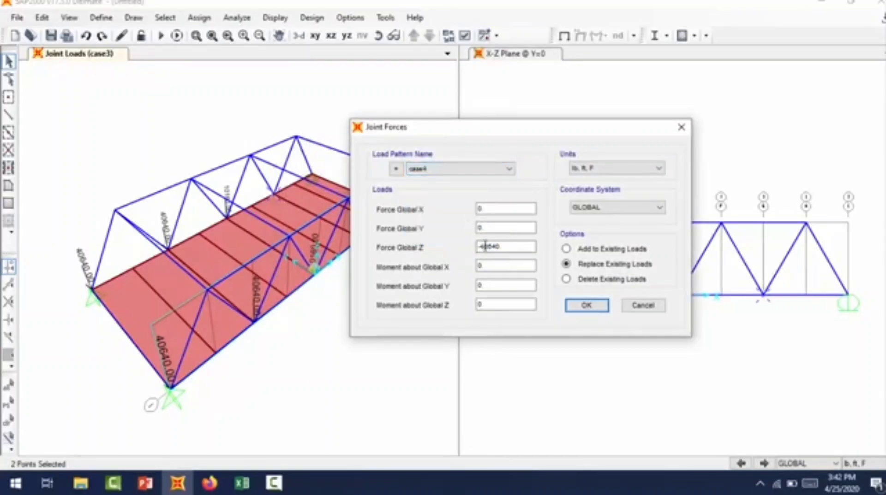
left_click_drag(478, 247, 505, 253)
type("-10.5")
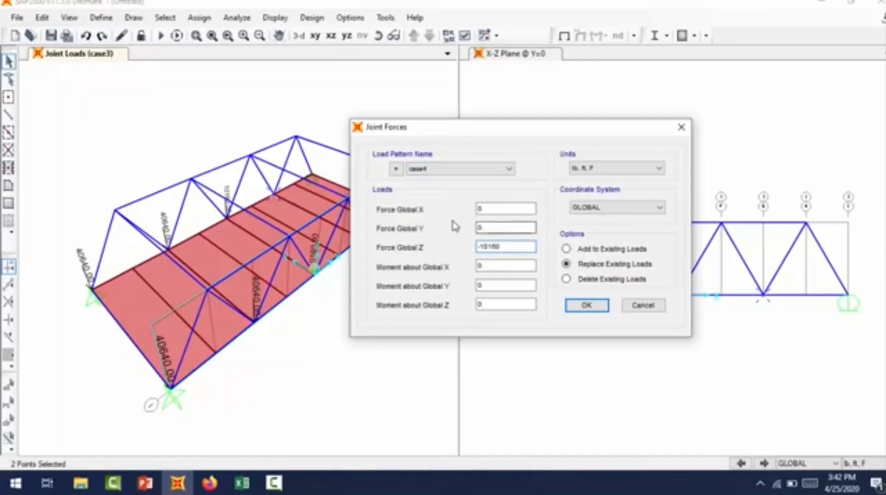
left_click(585, 307)
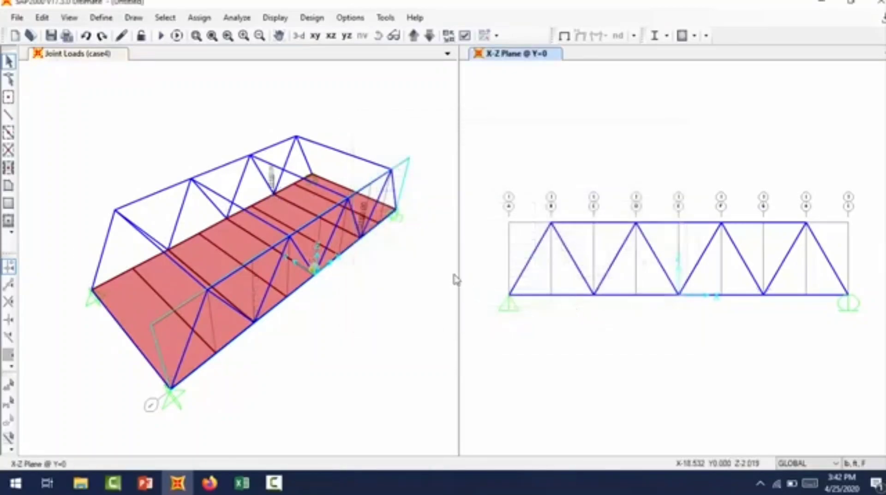
Apply a Global Z force of -40640 lb under load pattern case4 to the midspan and first interior truss joints on both sides of the deck.
left_click(315, 270)
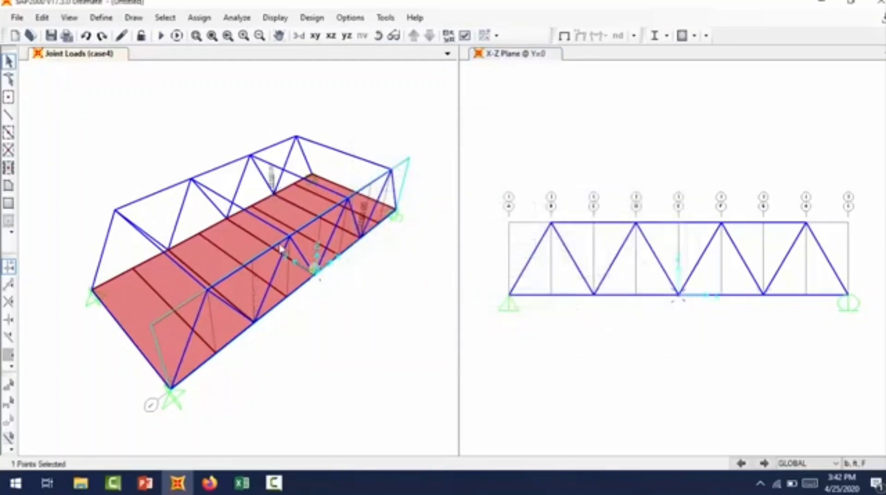
left_click(229, 219)
left_click(253, 320)
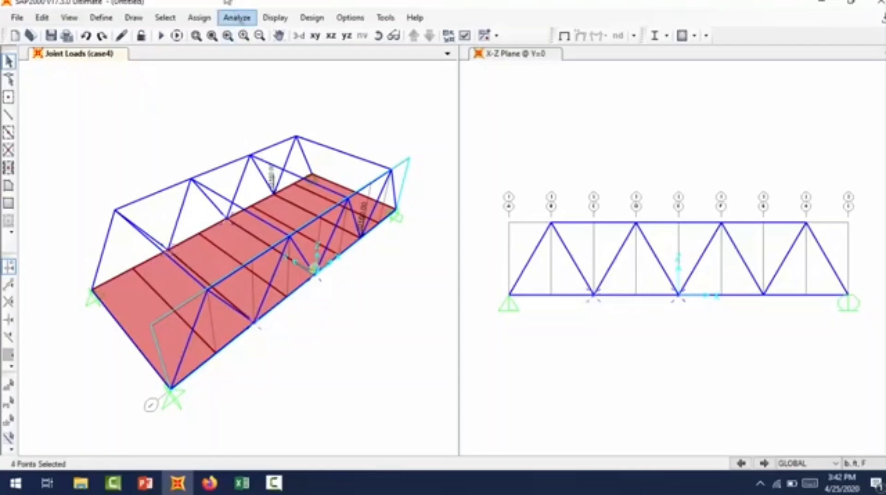
left_click(199, 18)
mouse_move(283, 160)
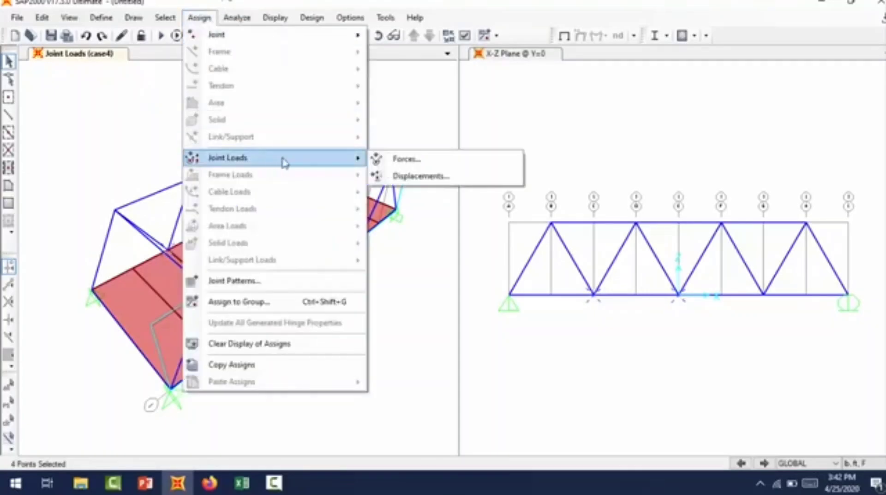
left_click(399, 157)
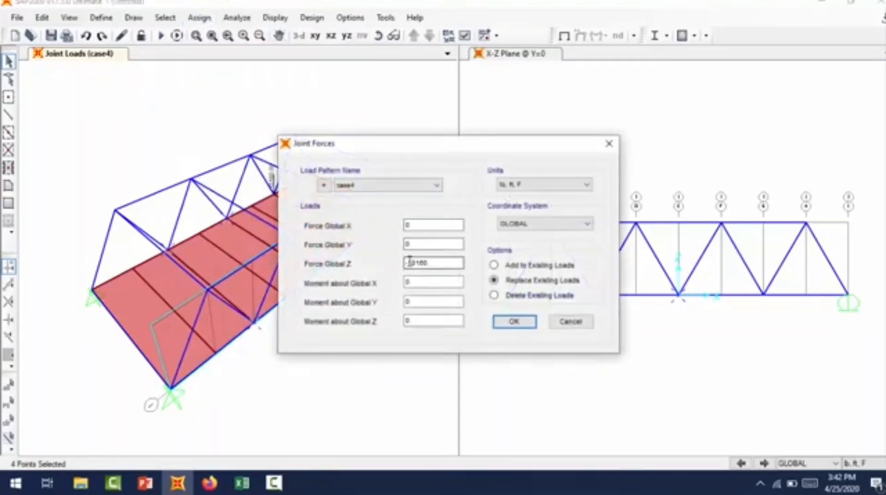
left_click_drag(407, 263, 467, 262)
type("-40640")
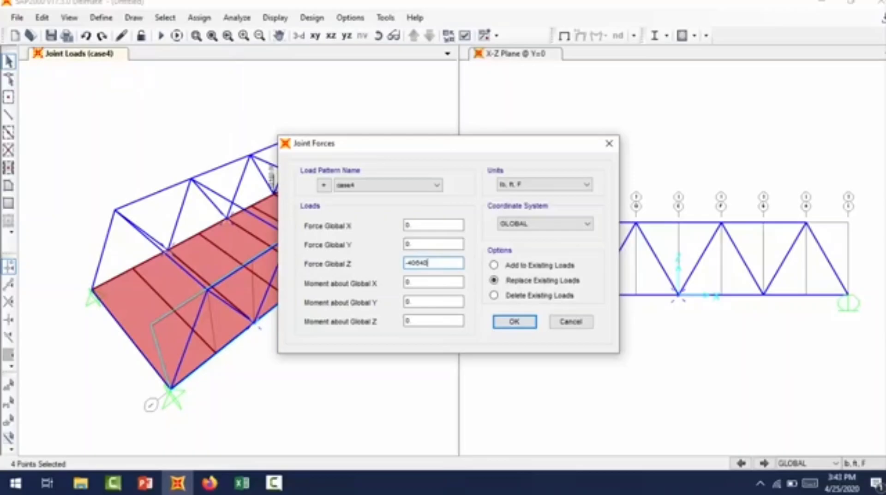
left_click(511, 322)
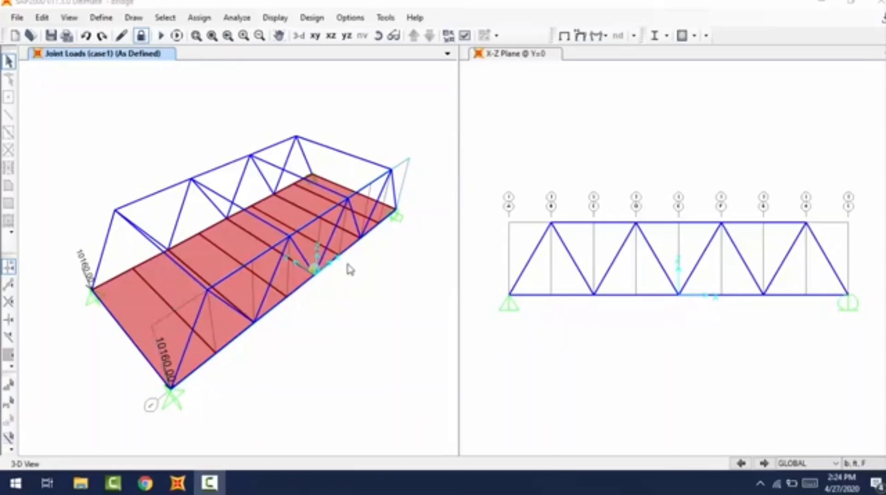
Display the joint forces assigned under load pattern case1, with loading values shown, in the 3-D view.
left_click(273, 23)
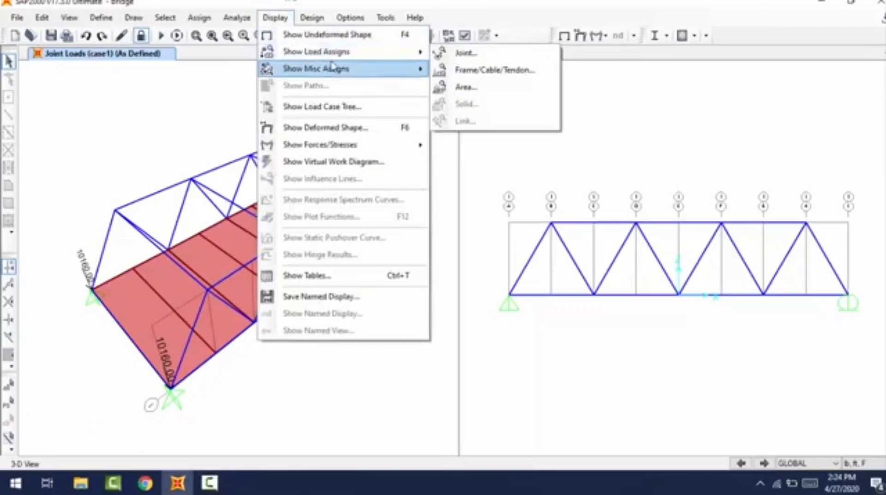
left_click(464, 53)
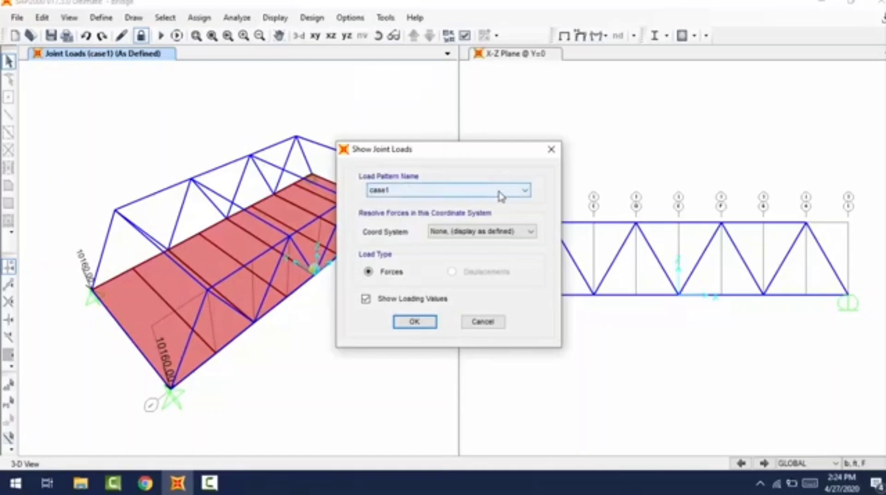
left_click(500, 195)
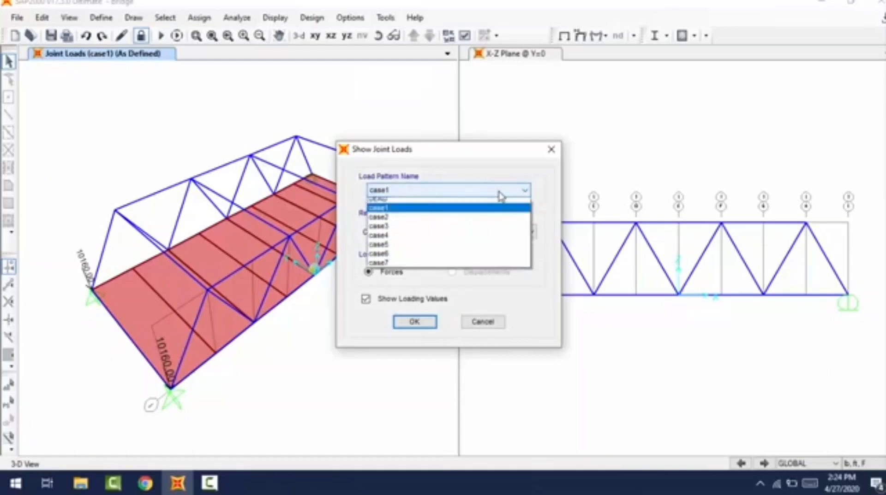
left_click(484, 213)
left_click(430, 318)
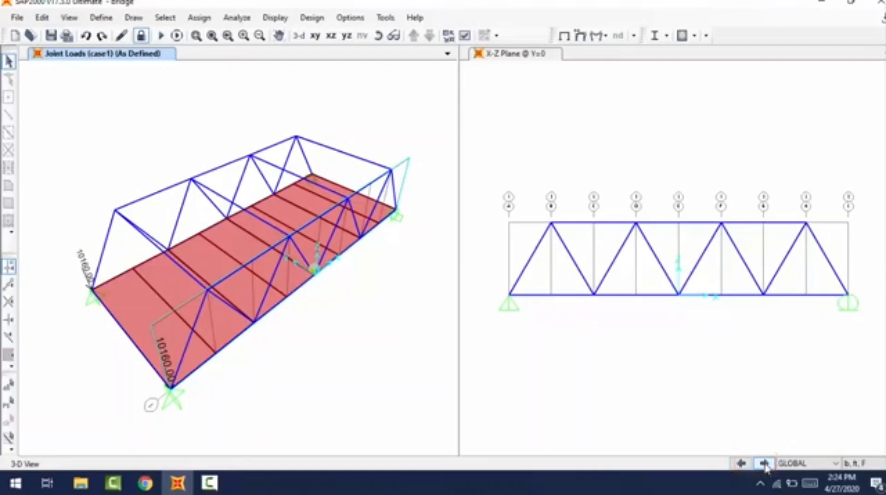
Step through the joint load displays of the remaining load patterns, from case2 to case7, to review the truck positions.
left_click(764, 464)
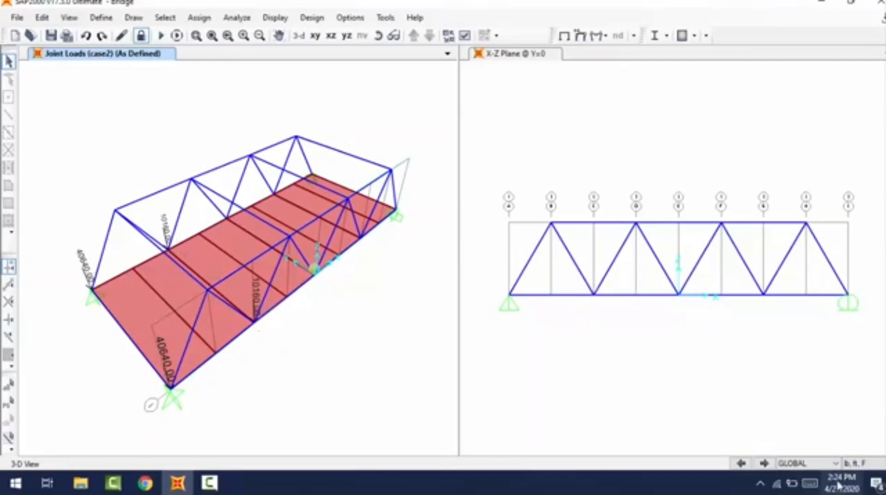
left_click(764, 464)
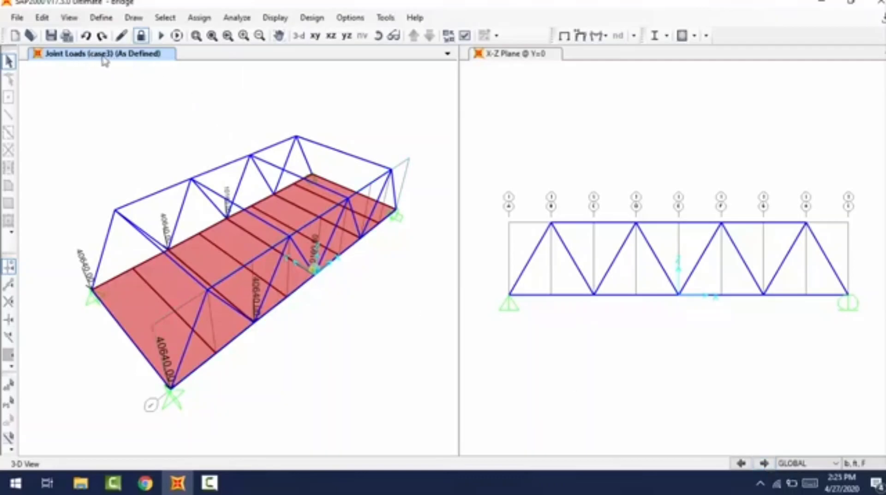
left_click(764, 464)
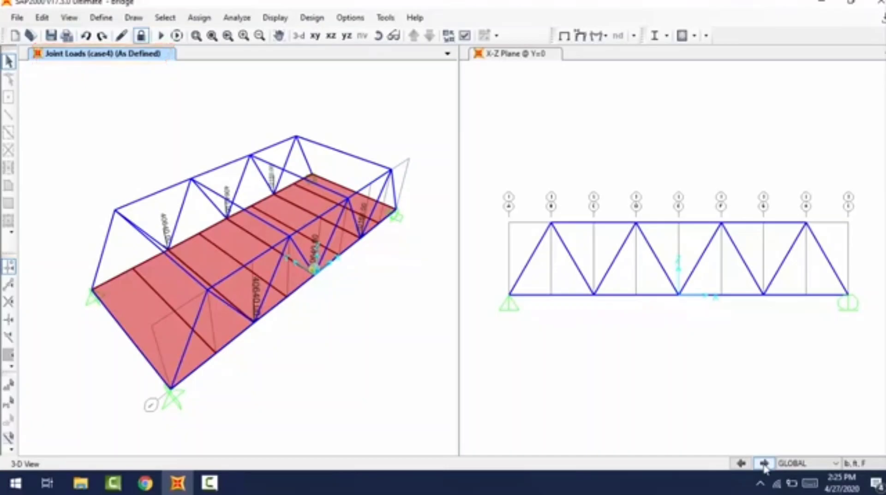
left_click(764, 464)
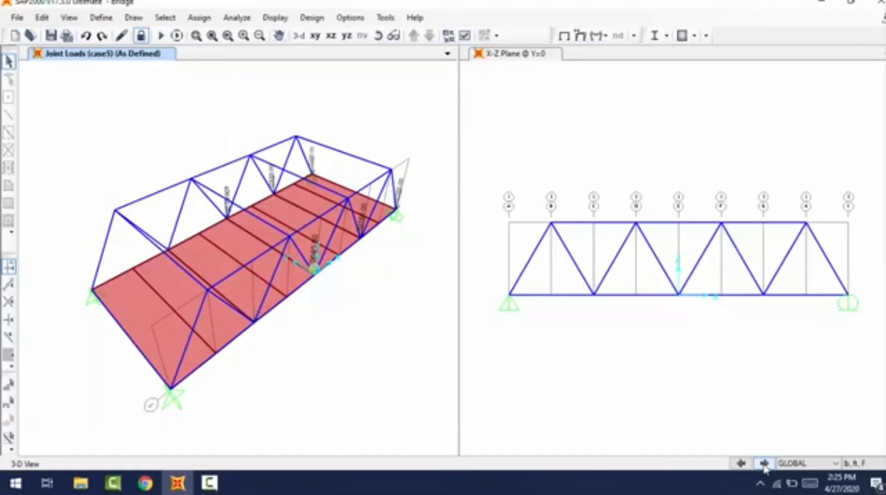
left_click(764, 464)
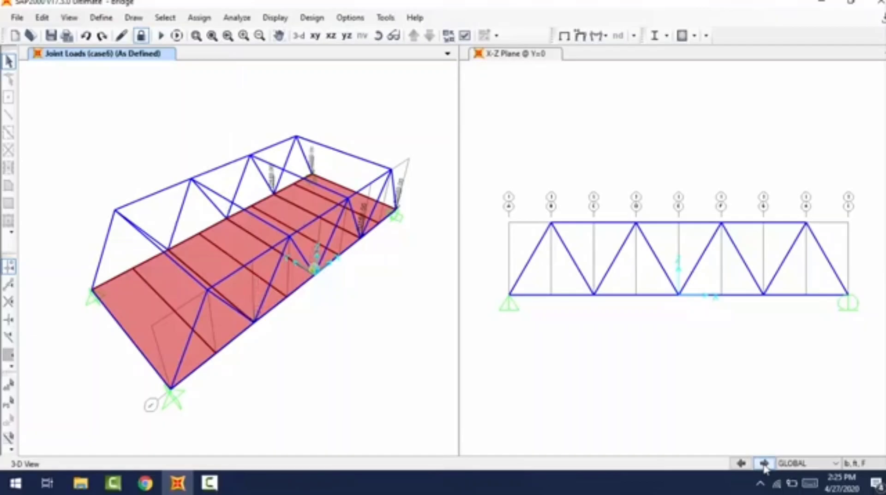
left_click(764, 464)
left_click(764, 464)
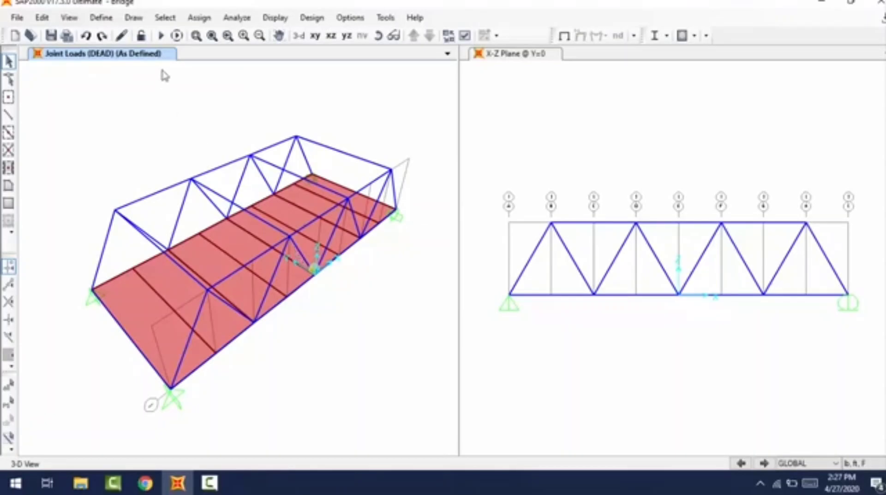
Run the analysis for DEAD and case1 through case7, with the MODAL case left on Do not Run.
left_click(161, 36)
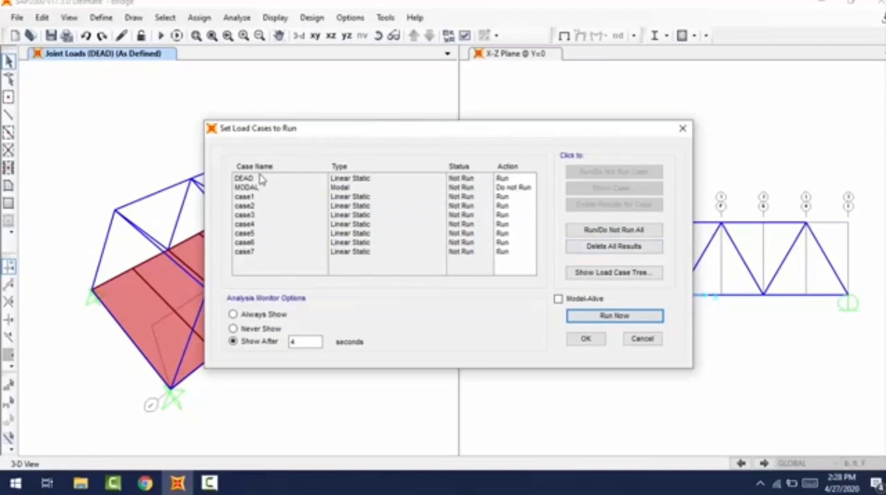
left_click(508, 179)
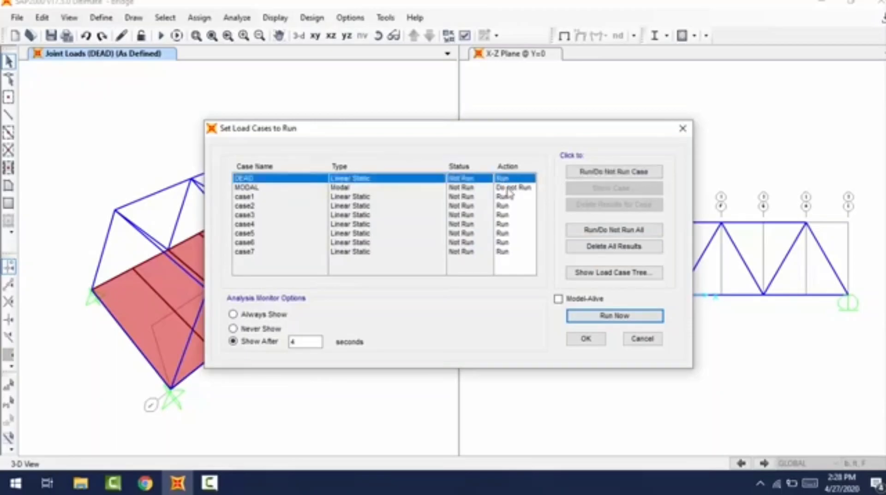
left_click(508, 188)
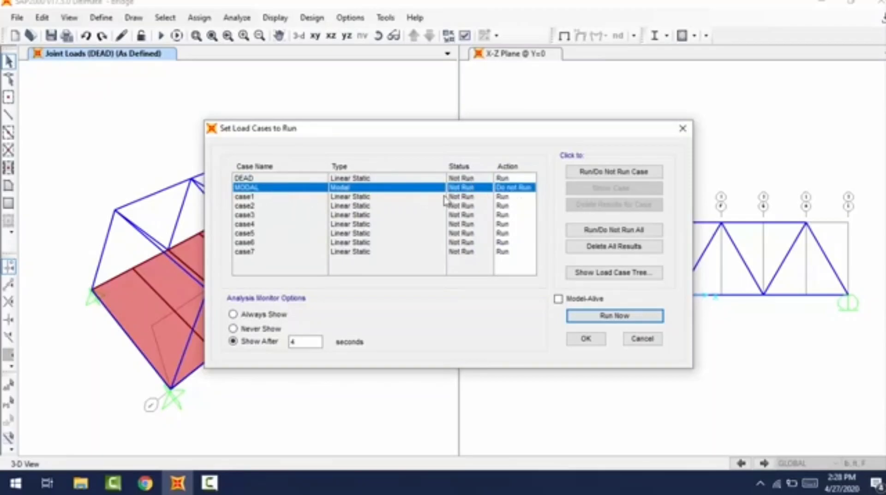
left_click(459, 179)
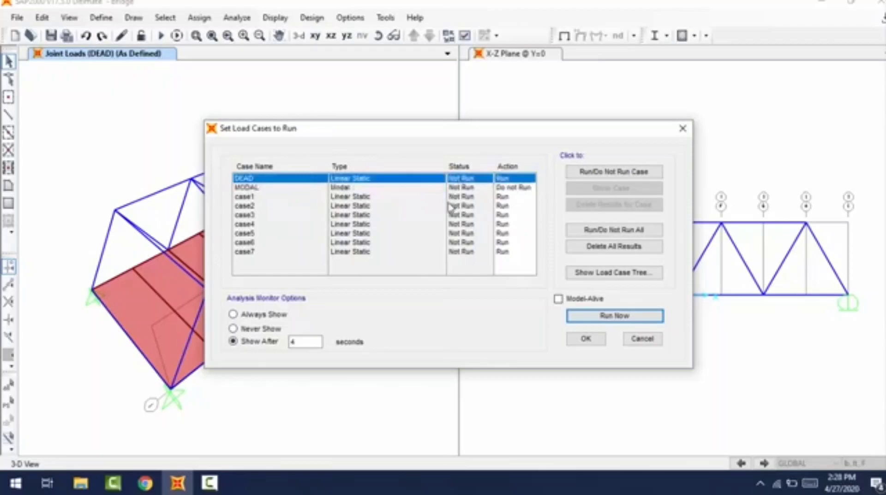
left_click(609, 316)
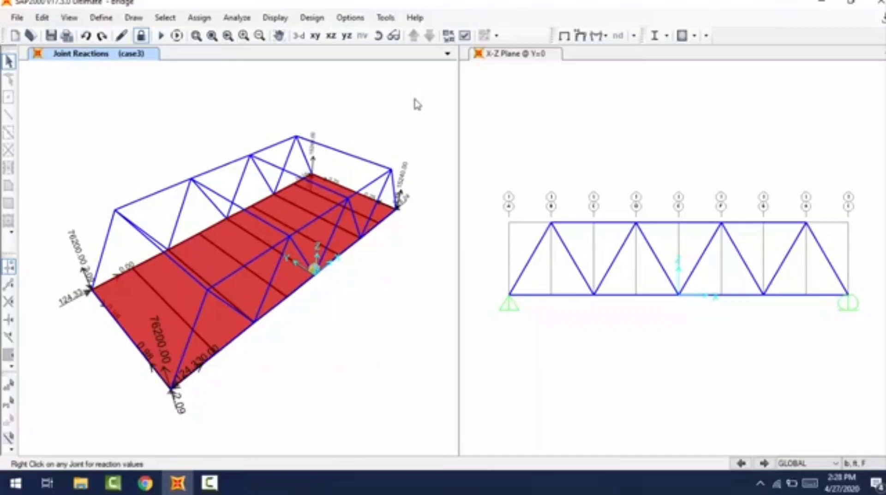
Display the deformed shape for case1 in the 3-D view with automatic scaling and cubic curve.
left_click(286, 19)
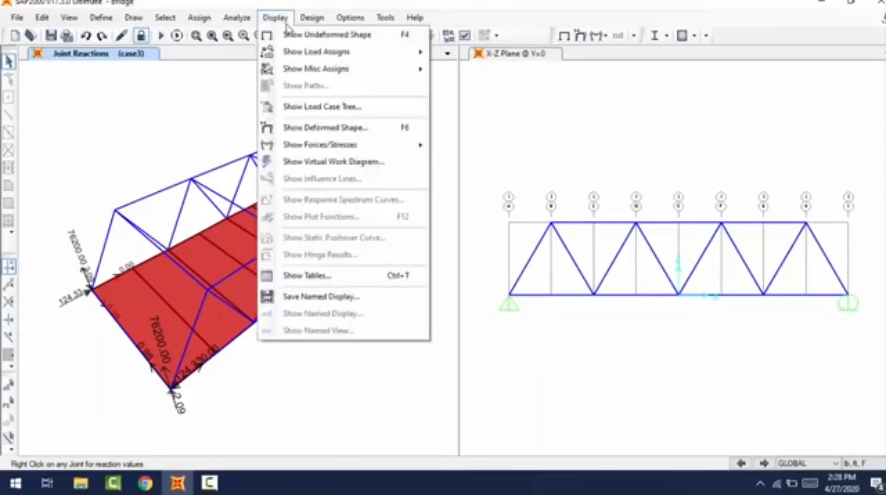
mouse_move(318, 148)
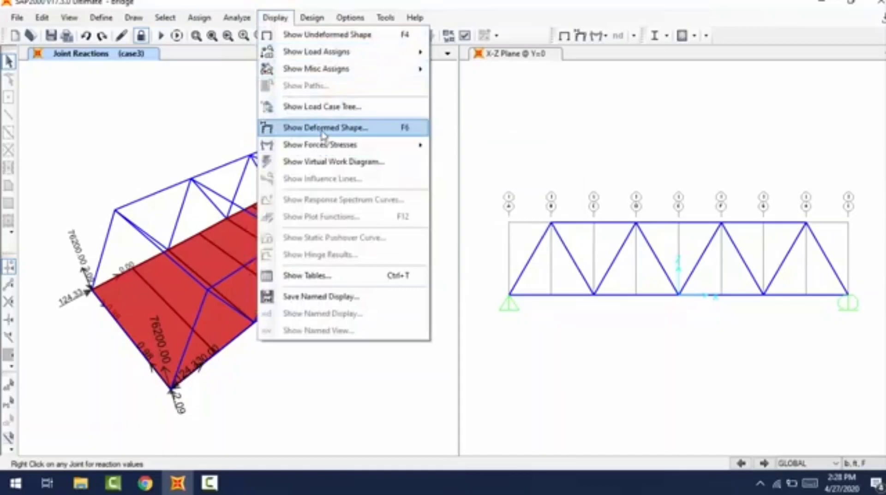
left_click(322, 131)
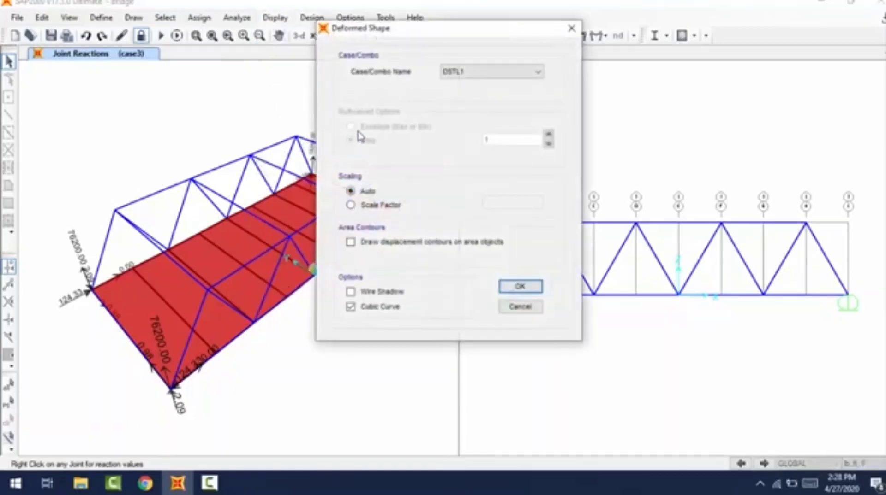
left_click(489, 74)
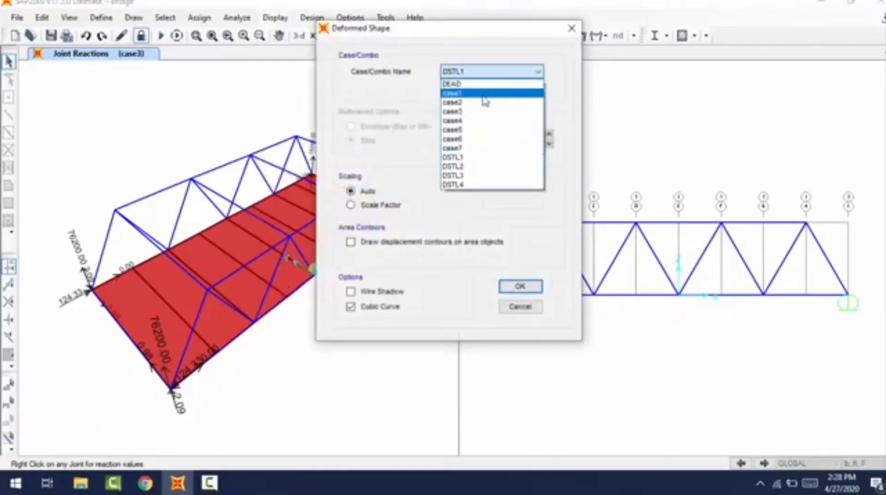
left_click(483, 94)
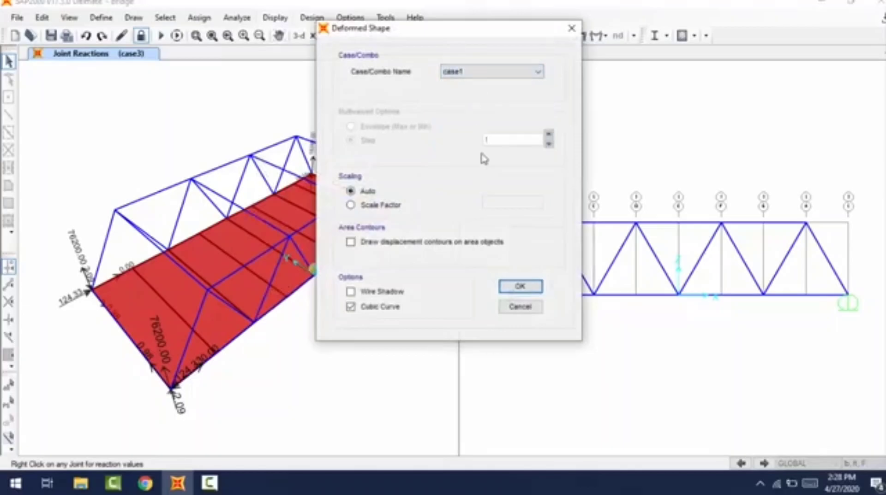
left_click(512, 286)
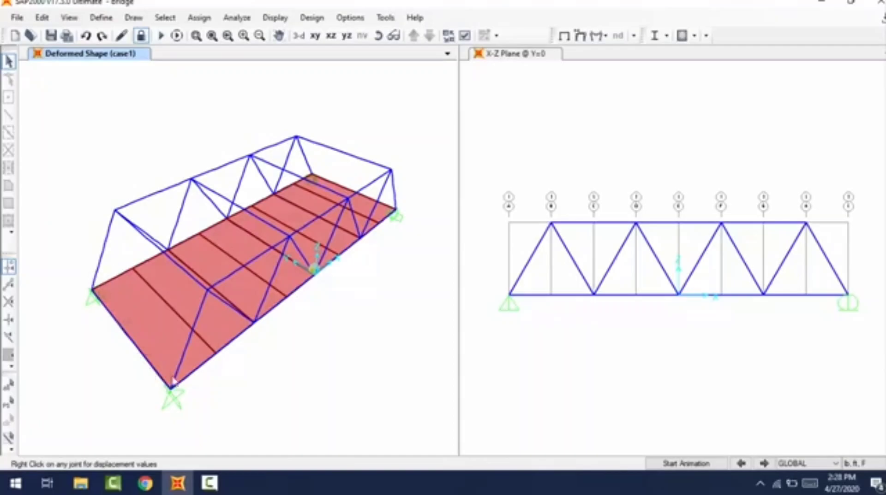
Step through the bridge's deformed shapes for case2 to case7 to compare how each truck position deflects it.
left_click(764, 463)
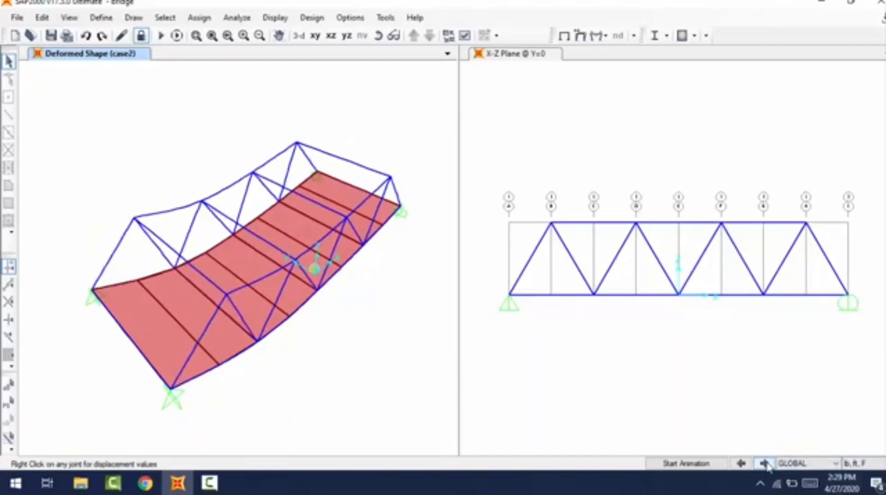
left_click(764, 463)
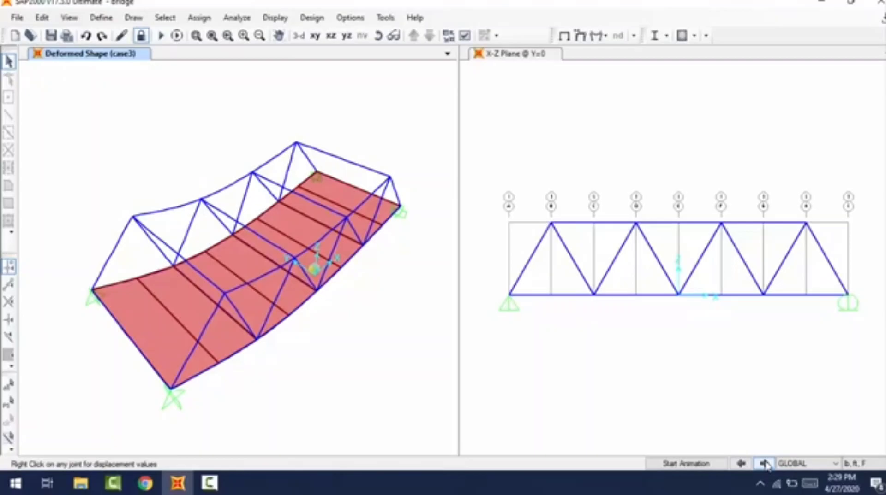
left_click(765, 464)
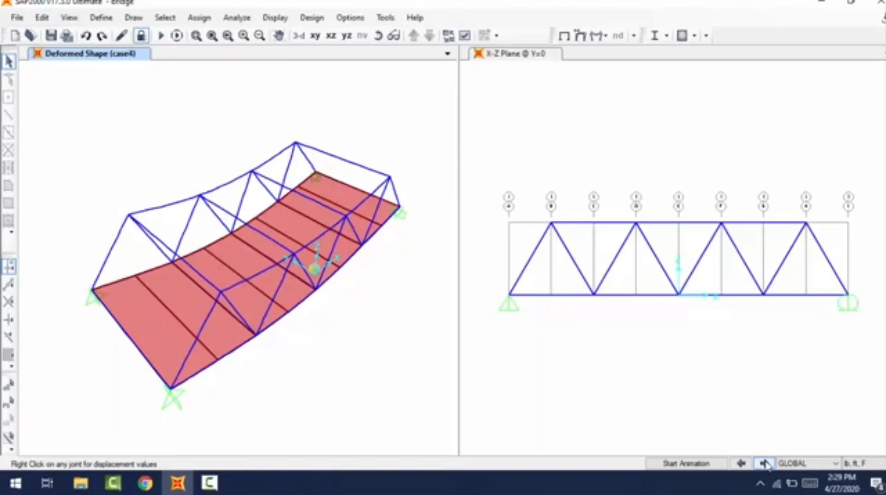
left_click(764, 463)
left_click(764, 463)
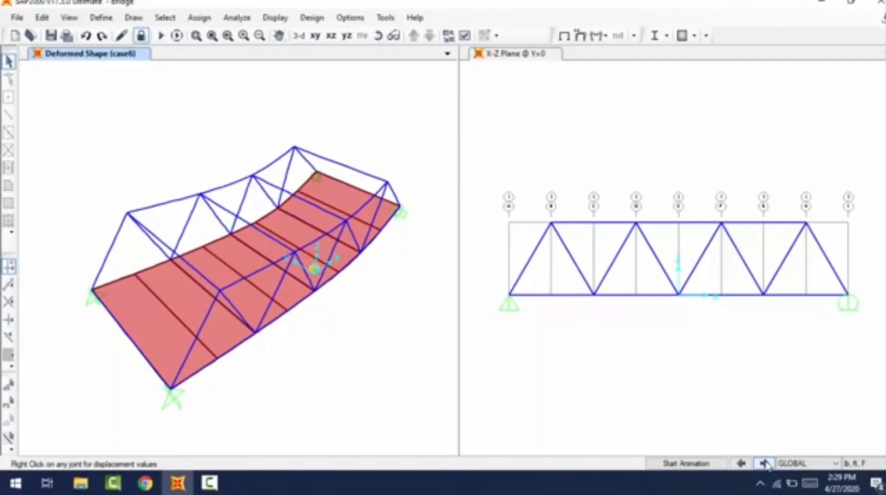
left_click(763, 464)
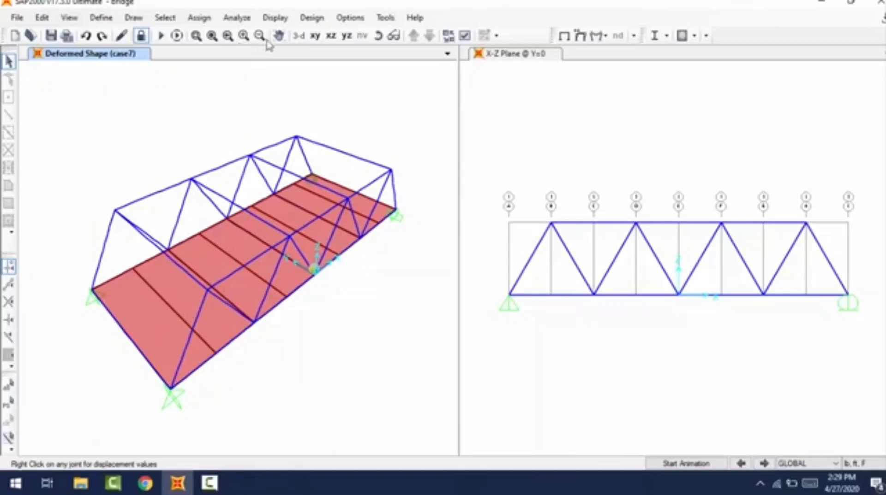
Display the frame axial force diagram for case1 as a filled, auto-scaled diagram, and switch that window to the X-Z elevation.
left_click(312, 18)
mouse_move(278, 17)
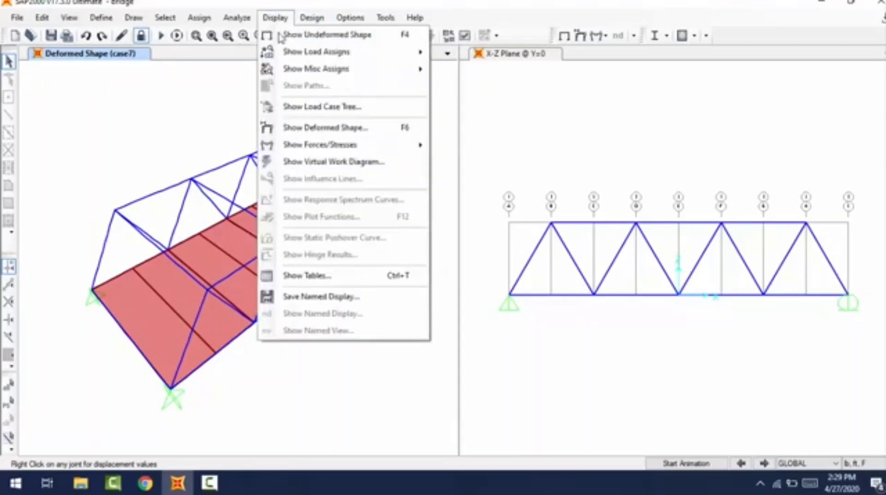
mouse_move(311, 154)
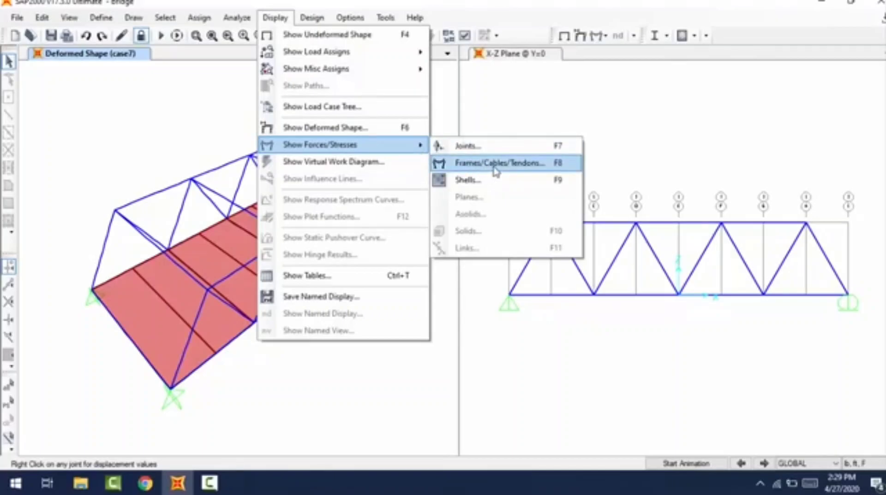
left_click(496, 171)
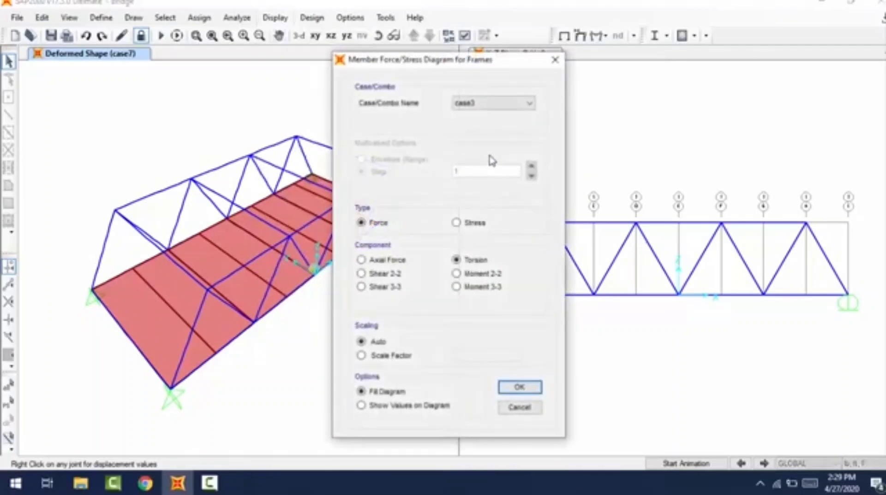
left_click(512, 104)
left_click(510, 122)
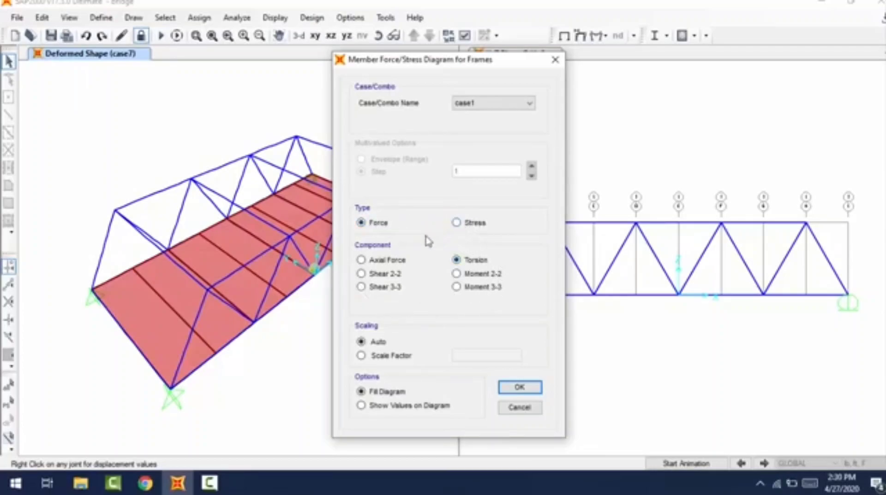
left_click(361, 260)
left_click(520, 388)
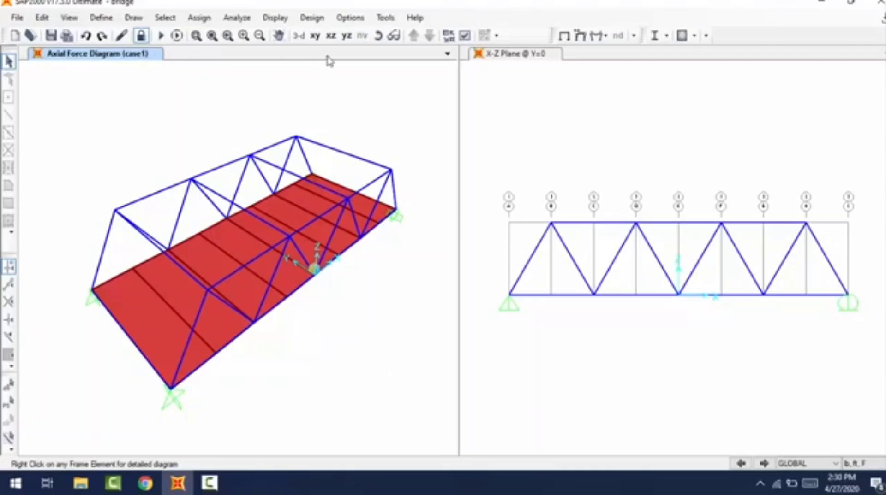
left_click(331, 36)
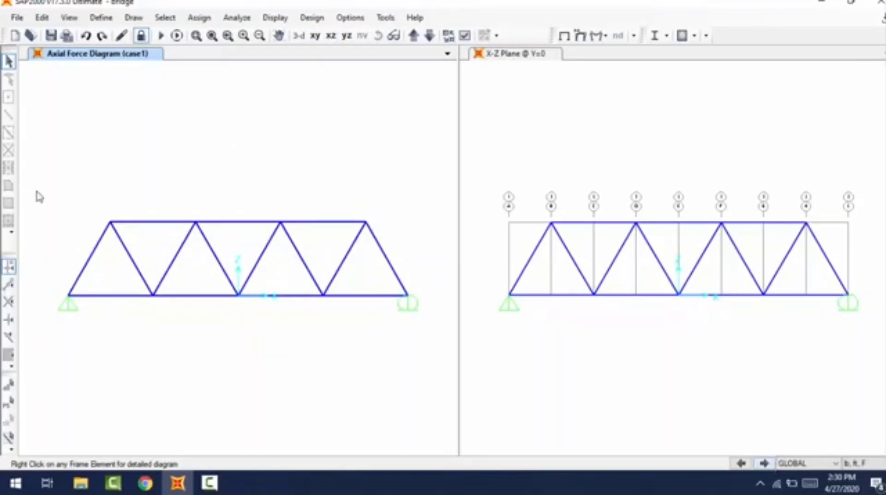
Step through the axial force diagrams of case2 to case4, reading the top chord forces in case2 and case4.
left_click(763, 463)
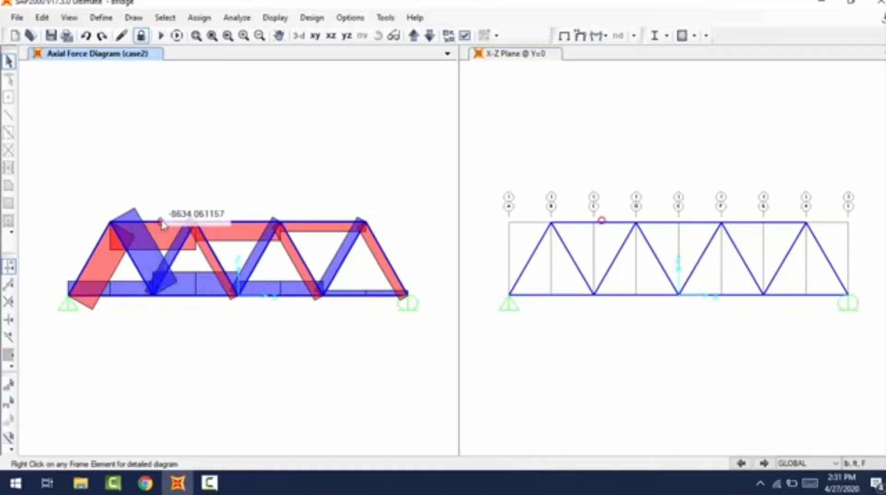
mouse_move(152, 227)
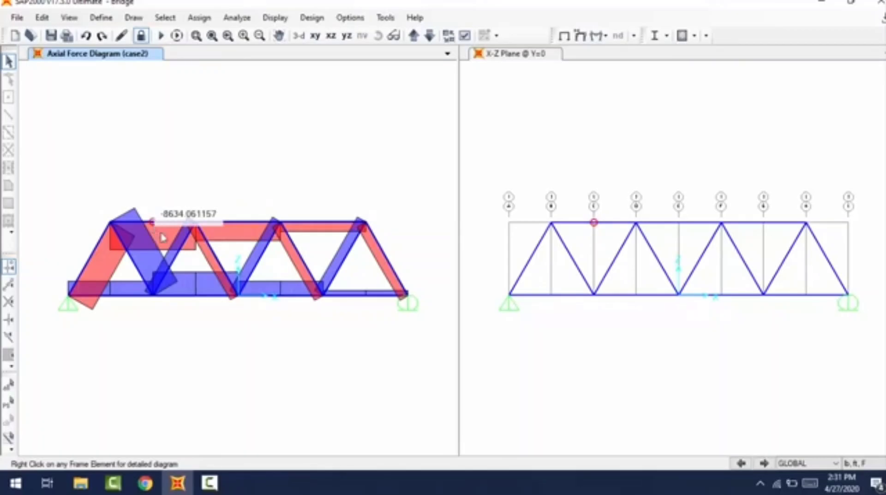
mouse_move(258, 261)
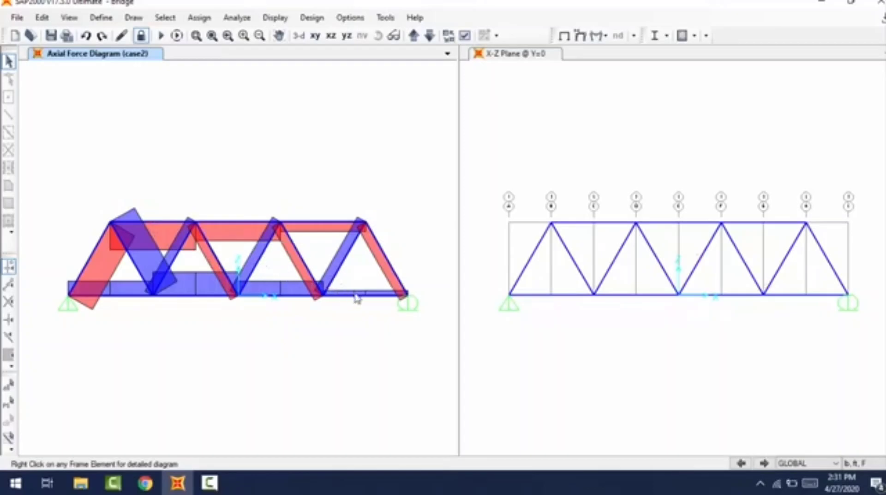
left_click(765, 464)
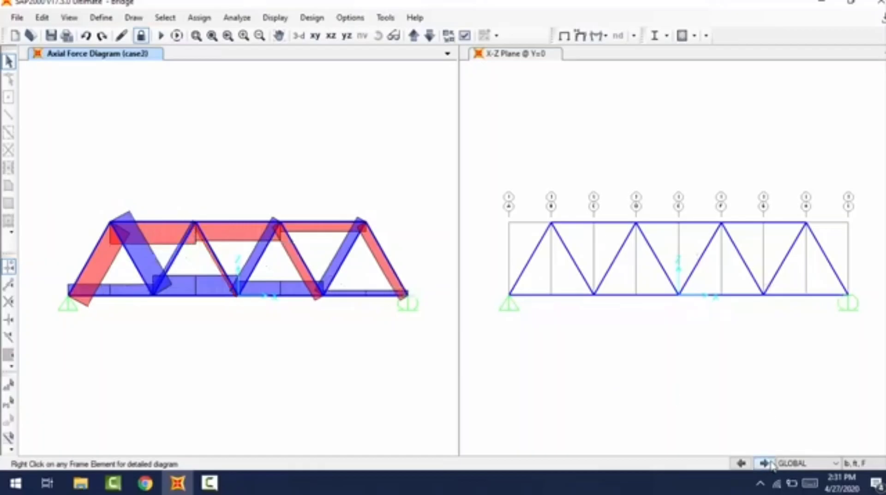
left_click(769, 464)
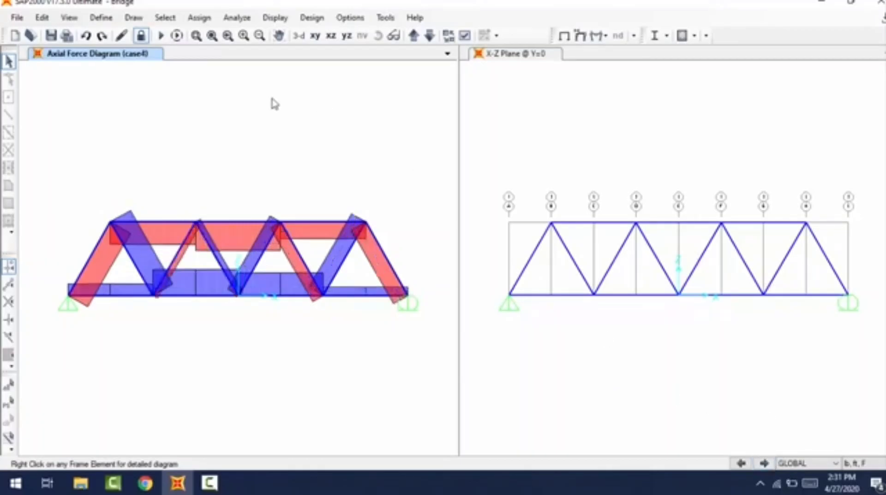
mouse_move(234, 227)
mouse_move(225, 247)
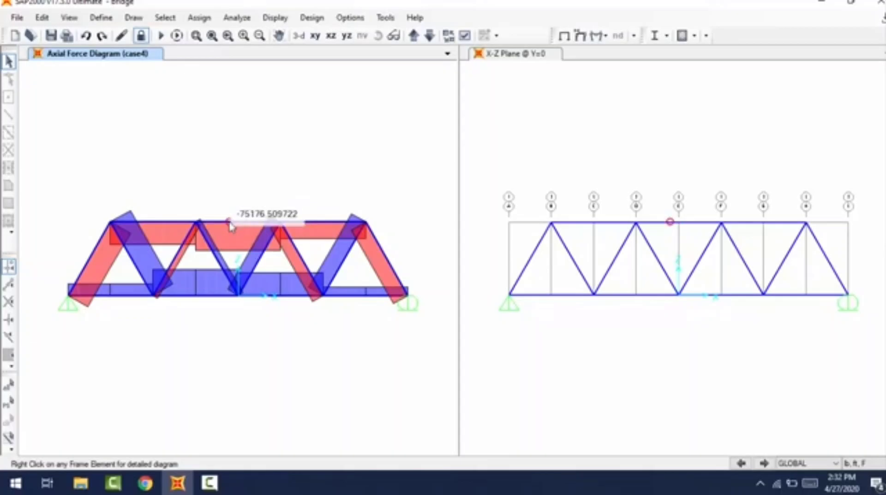
Step through the axial force diagrams of case5 to case7, and return to case6.
left_click(763, 463)
left_click(763, 464)
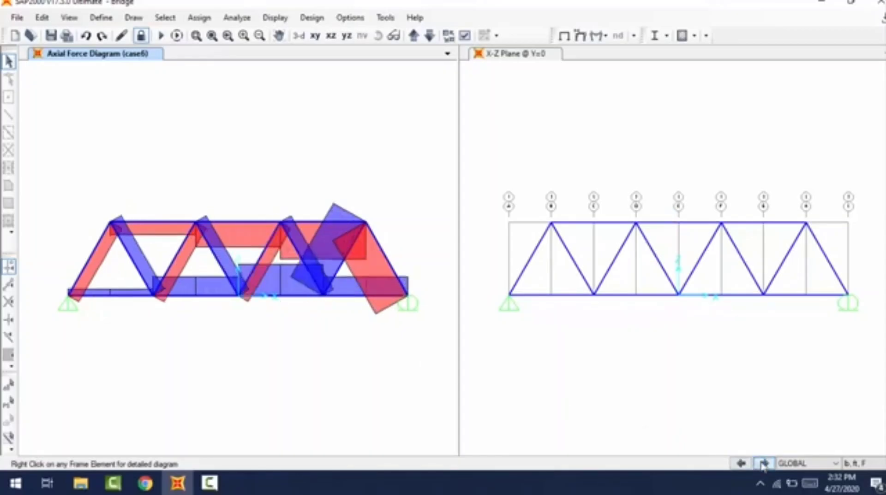
left_click(764, 464)
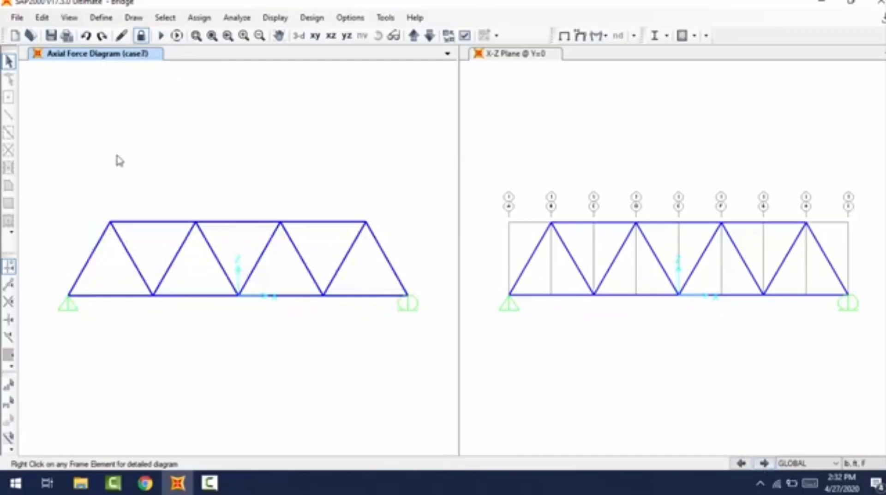
left_click(740, 464)
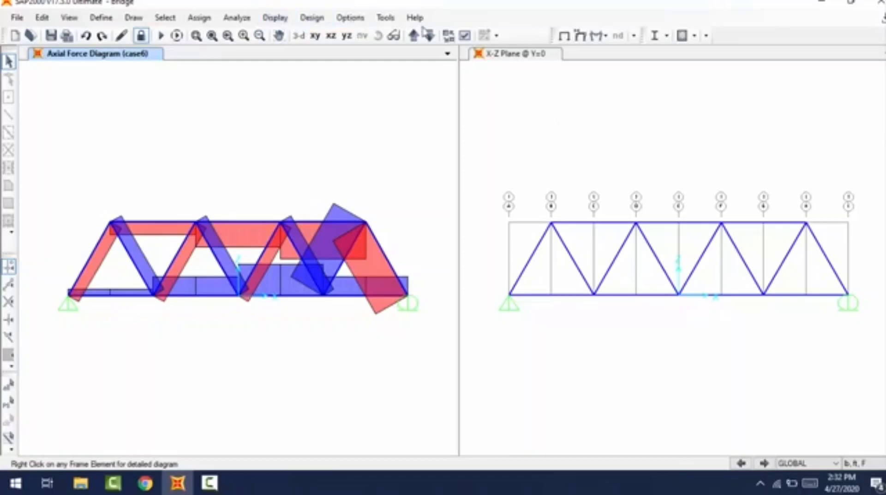
Redisplay the case6 frame axial force diagram with values shown on the diagram instead of the fill.
left_click(276, 18)
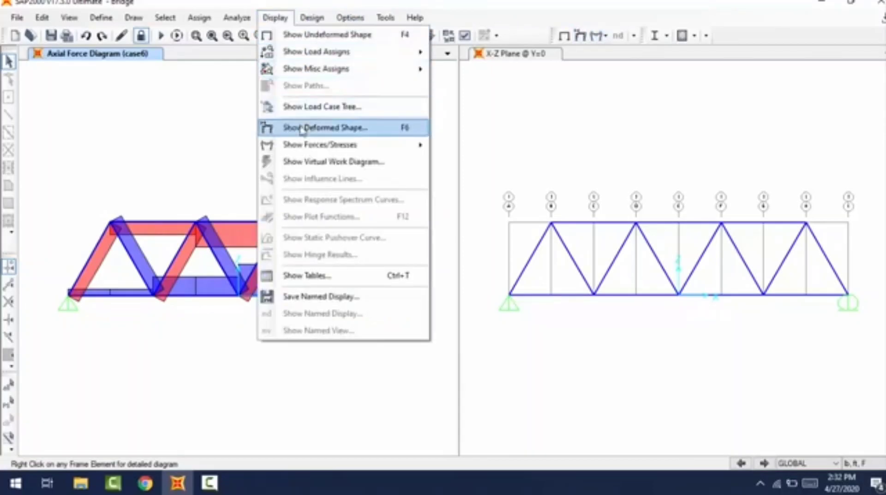
mouse_move(353, 153)
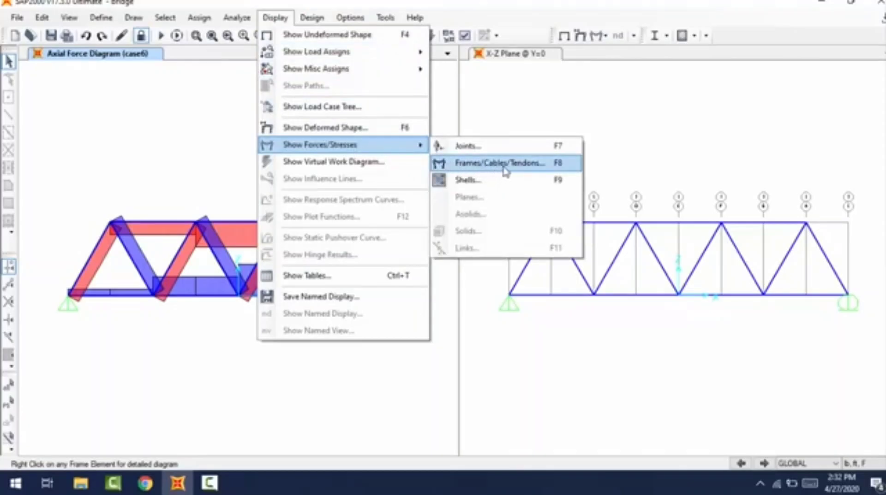
left_click(447, 97)
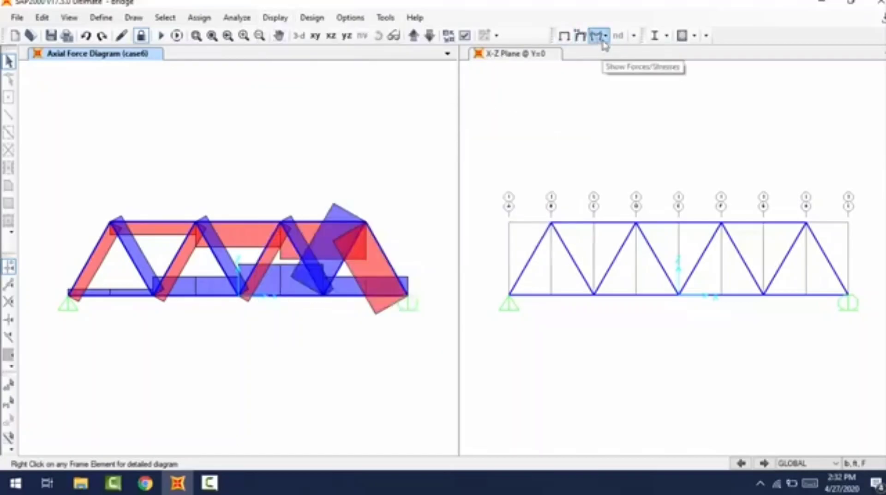
left_click(603, 40)
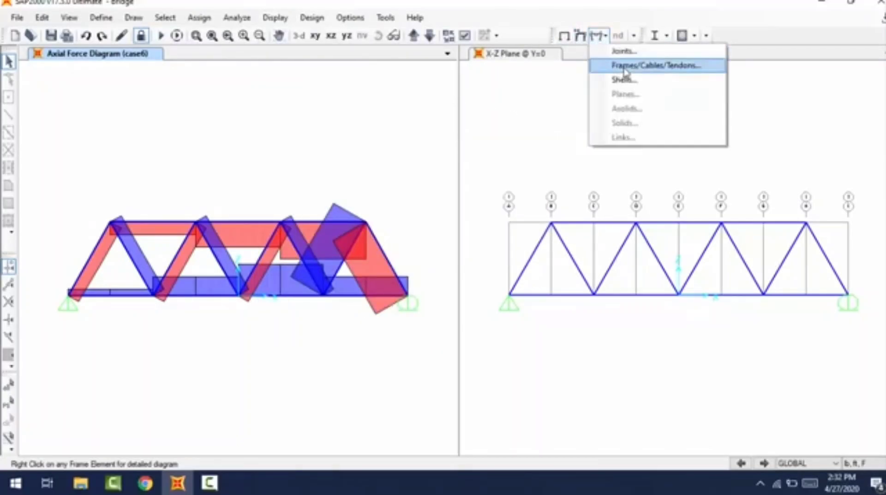
left_click(616, 65)
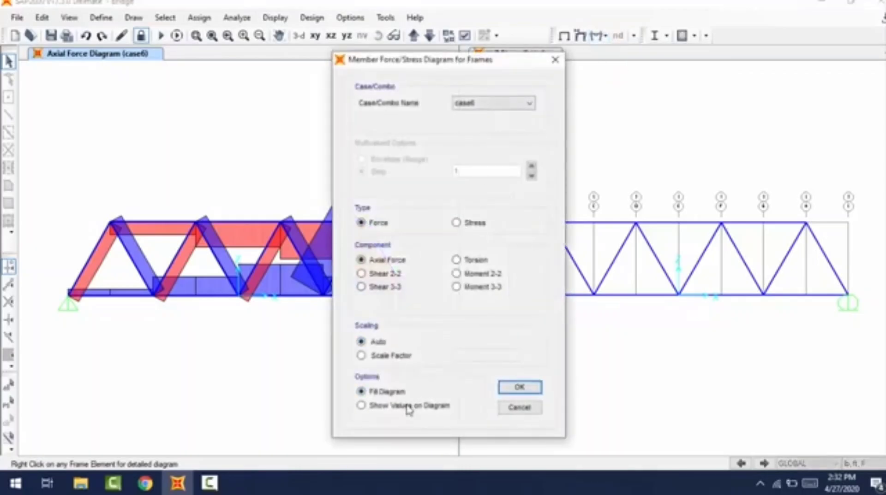
left_click(408, 409)
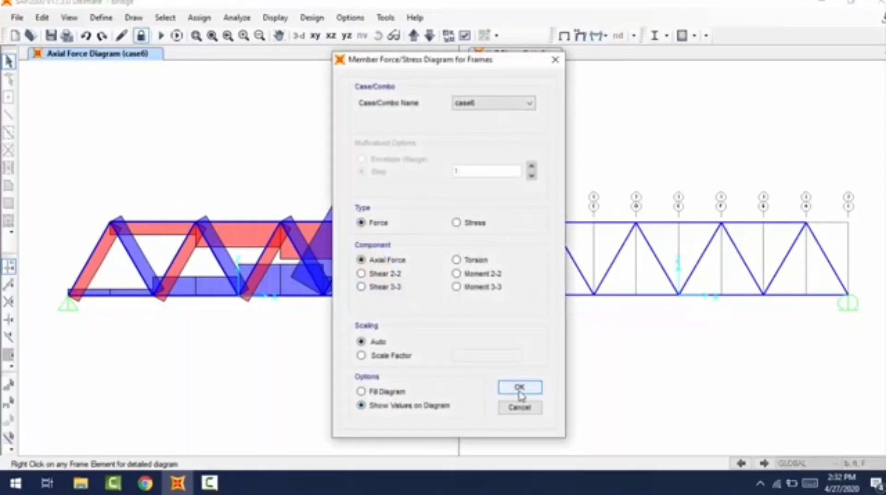
left_click(521, 389)
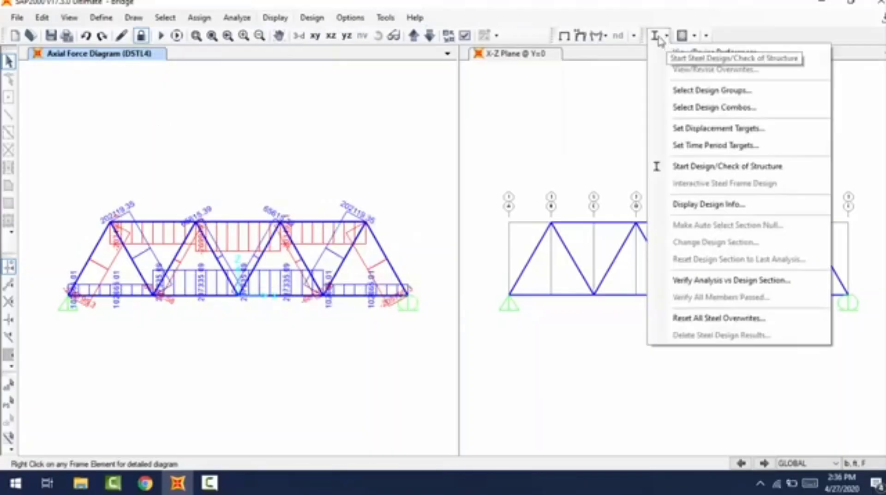
Start the steel design/check of the bridge structure.
left_click(690, 170)
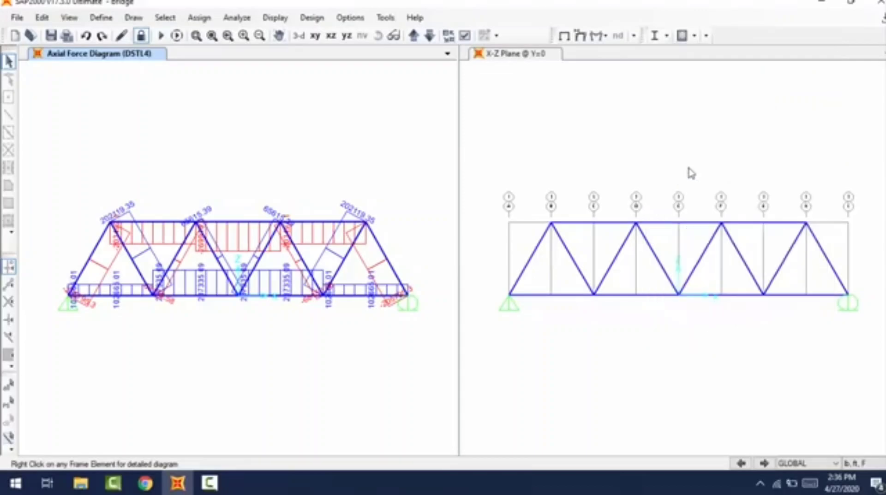